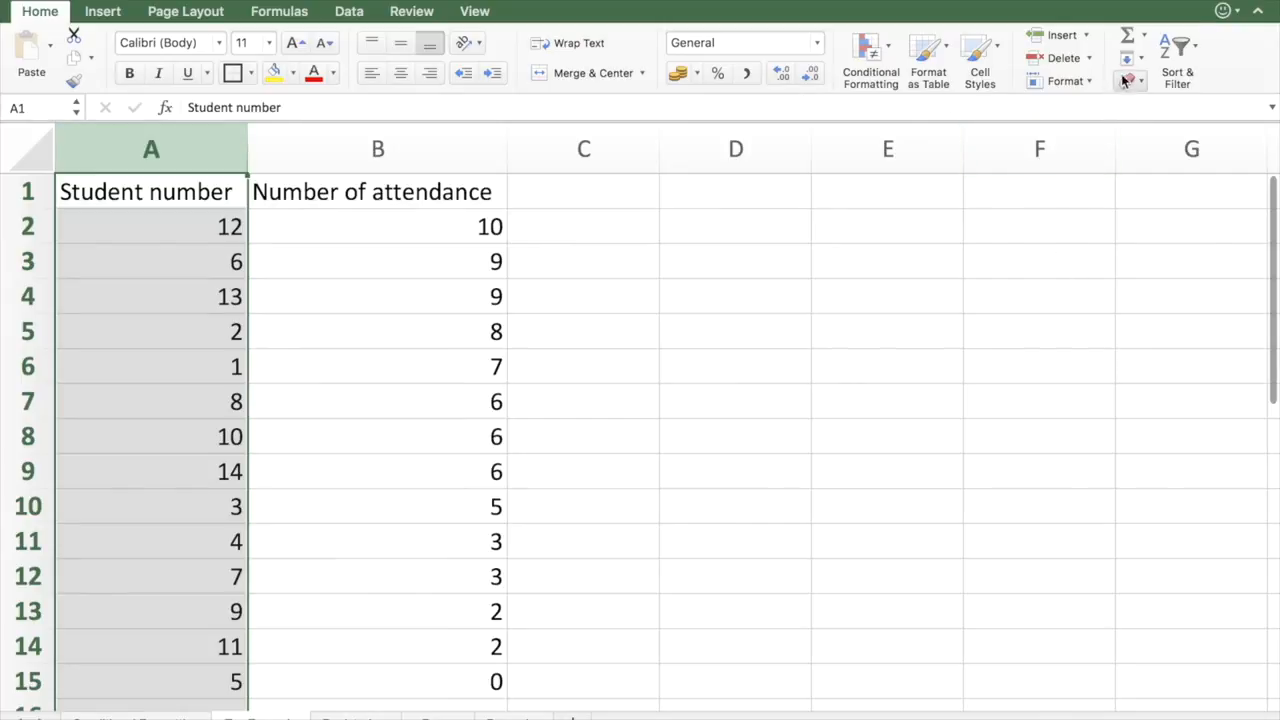
Sort the table by student number in ascending order, expanding the selection to include the attendance column.
left_click(1180, 58)
left_click(1173, 84)
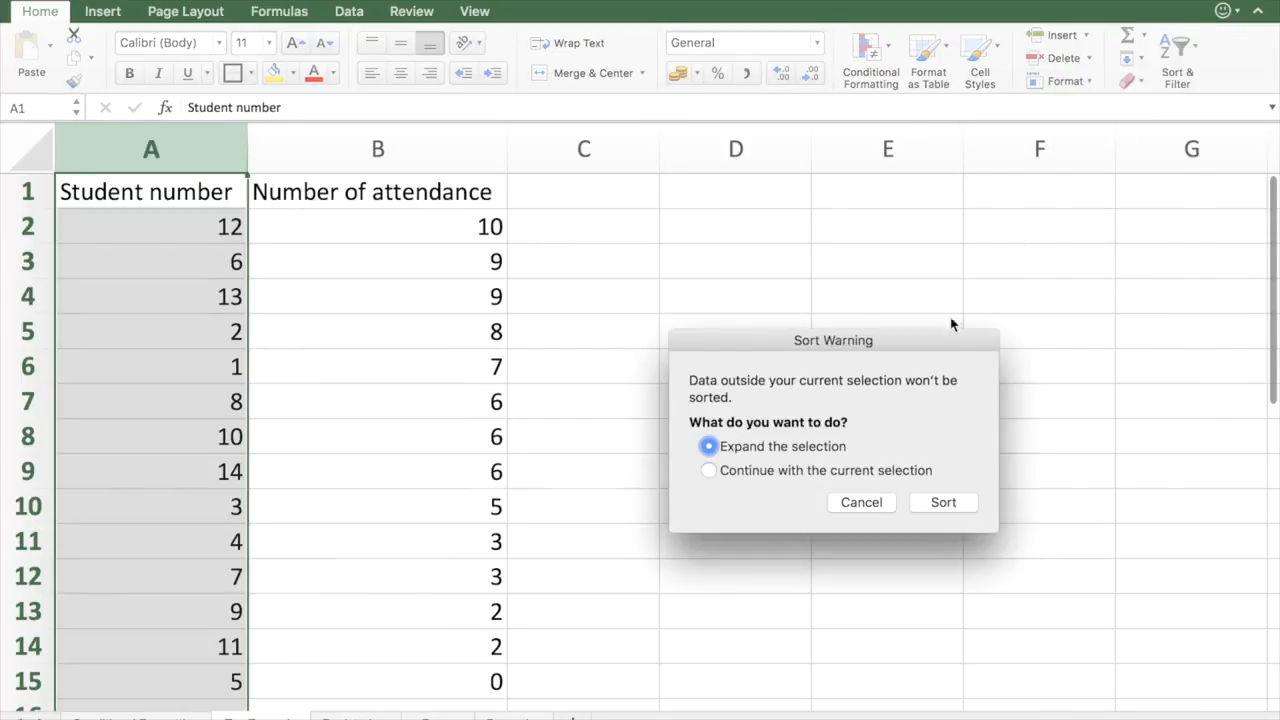
left_click(958, 506)
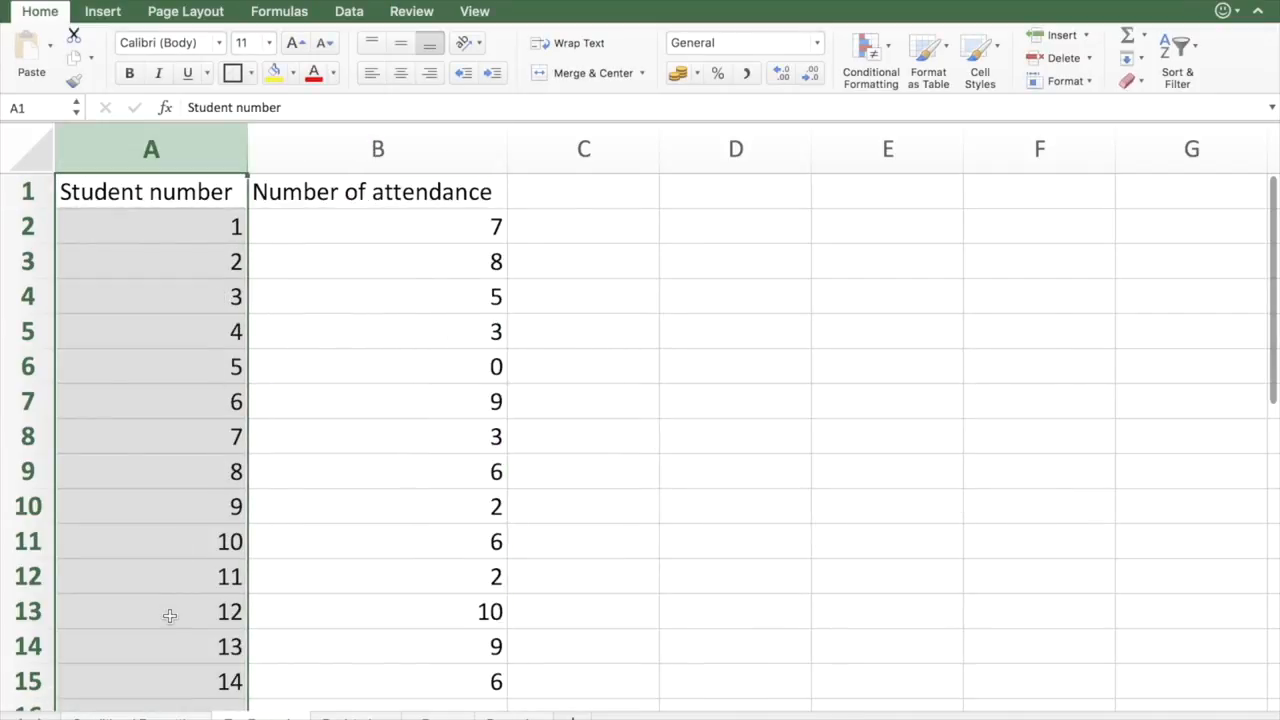
left_click(660, 214)
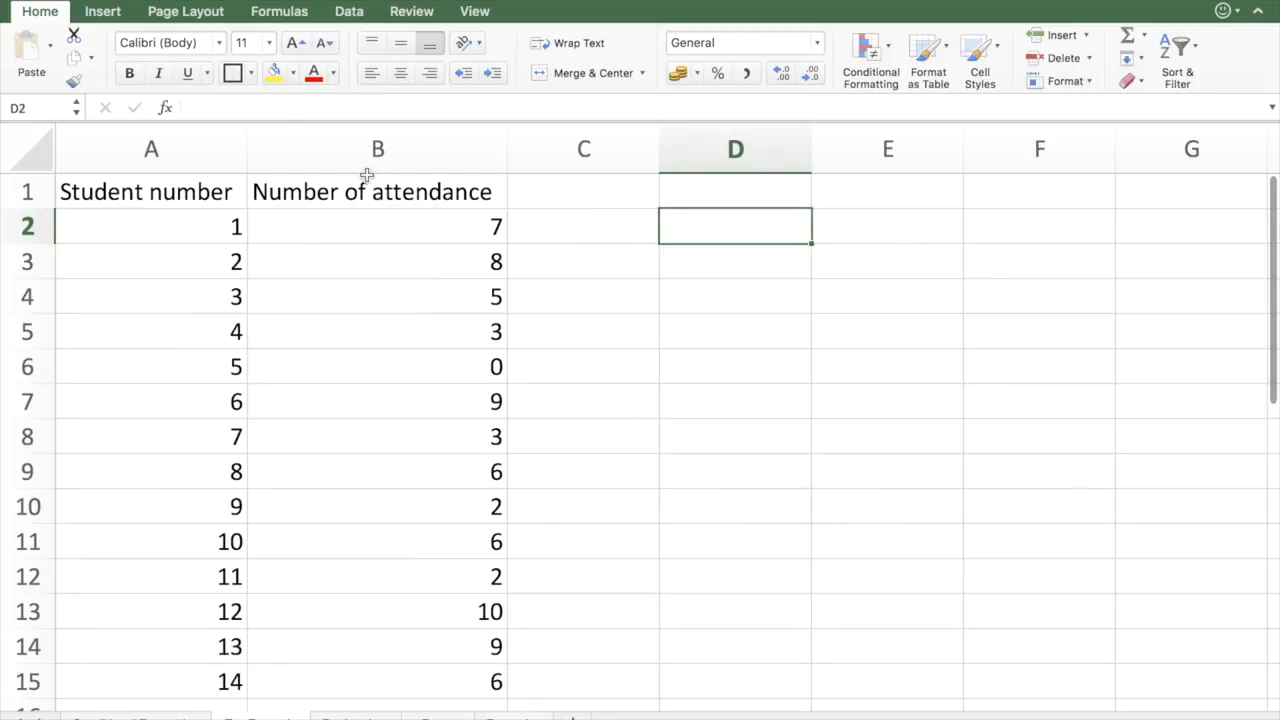
left_click(340, 178)
left_click(221, 248)
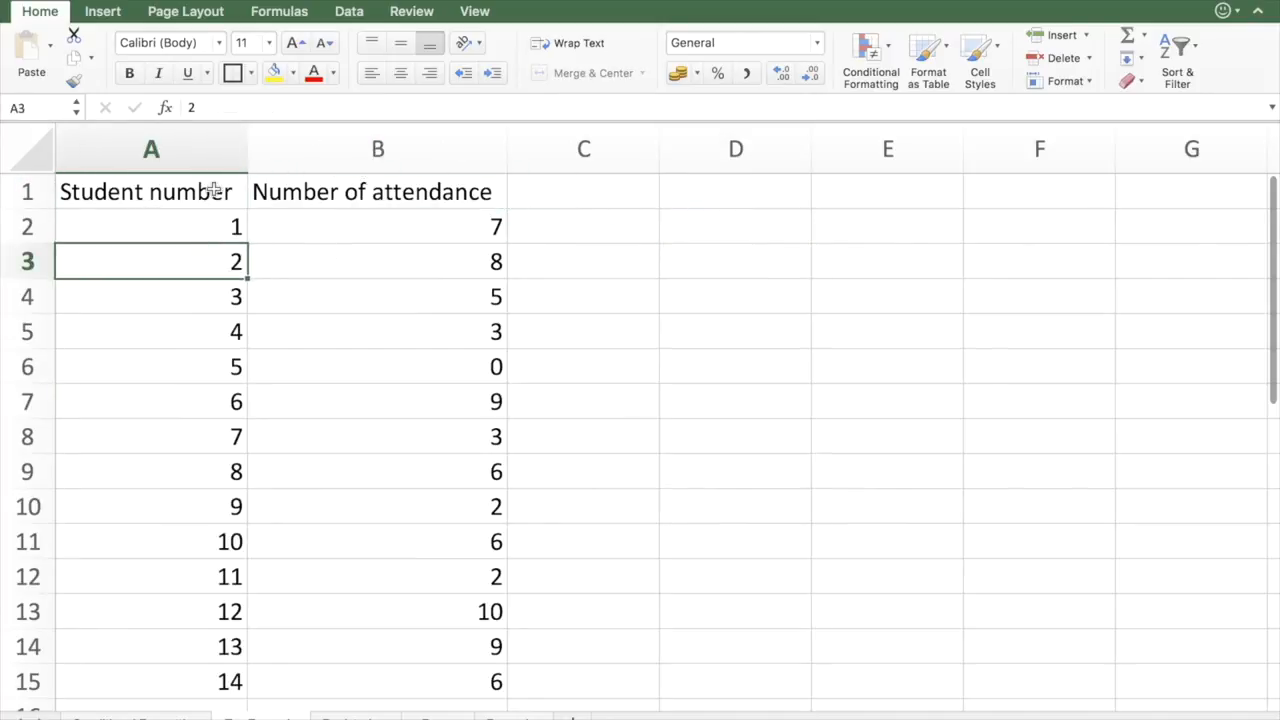
left_click(214, 189)
left_click(341, 198)
Apply green gradient-fill data bars to the Number of attendance column as conditional formatting.
left_click(419, 150)
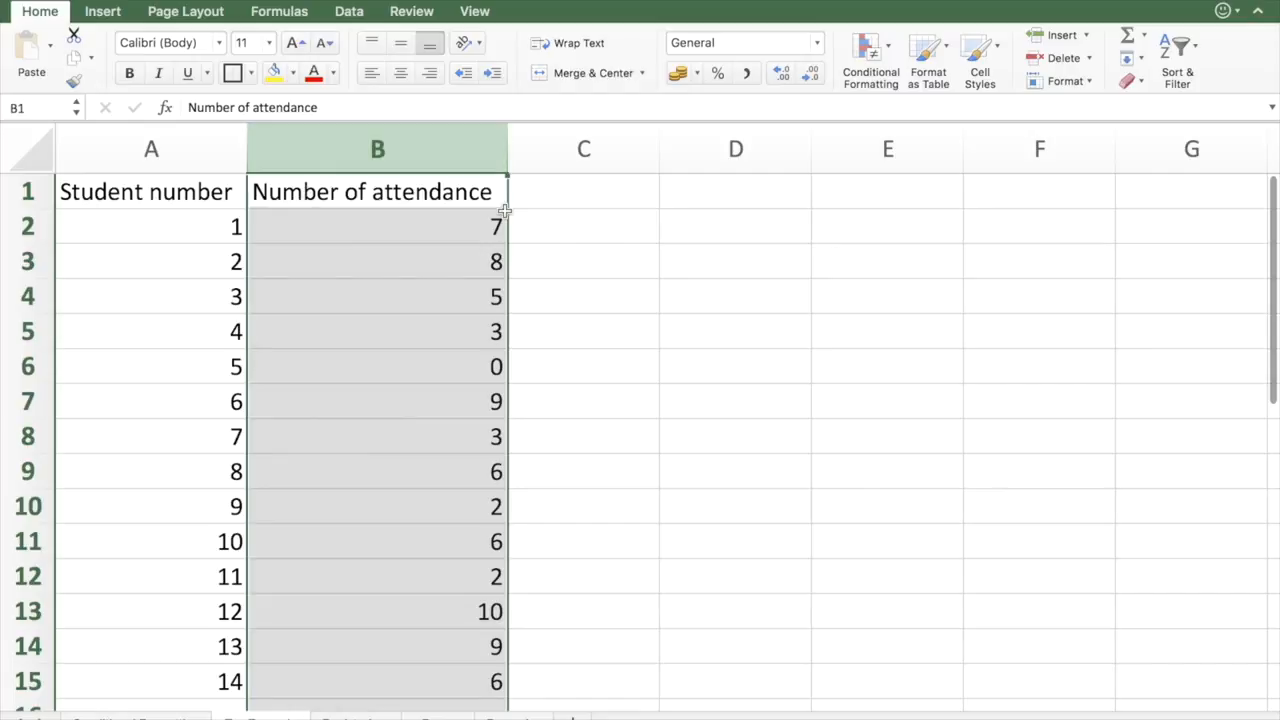
left_click(868, 50)
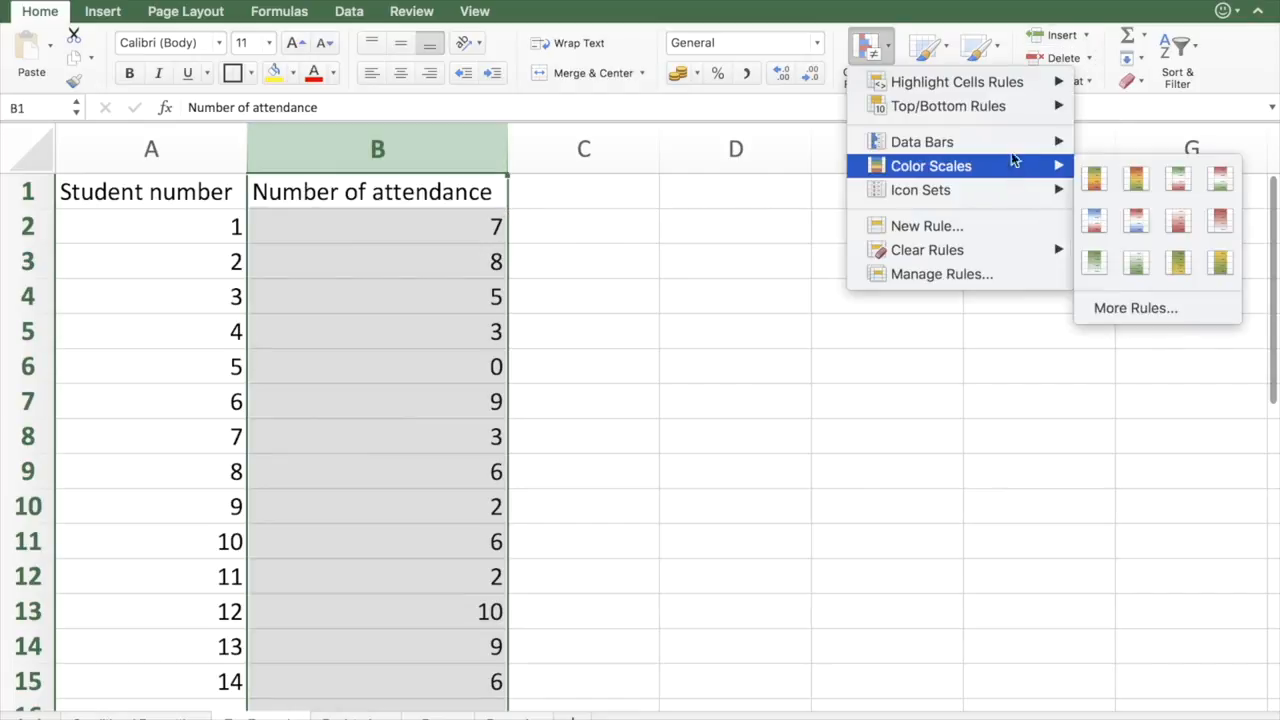
mouse_move(1022, 141)
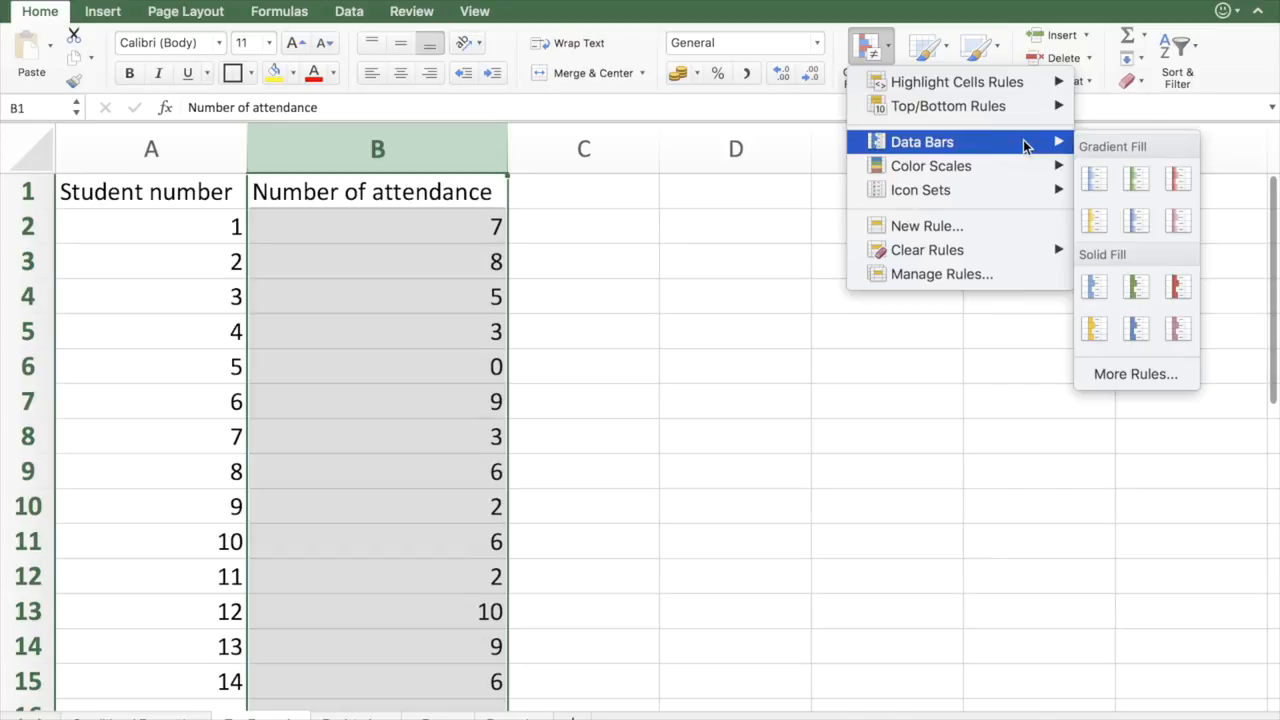
left_click(1143, 186)
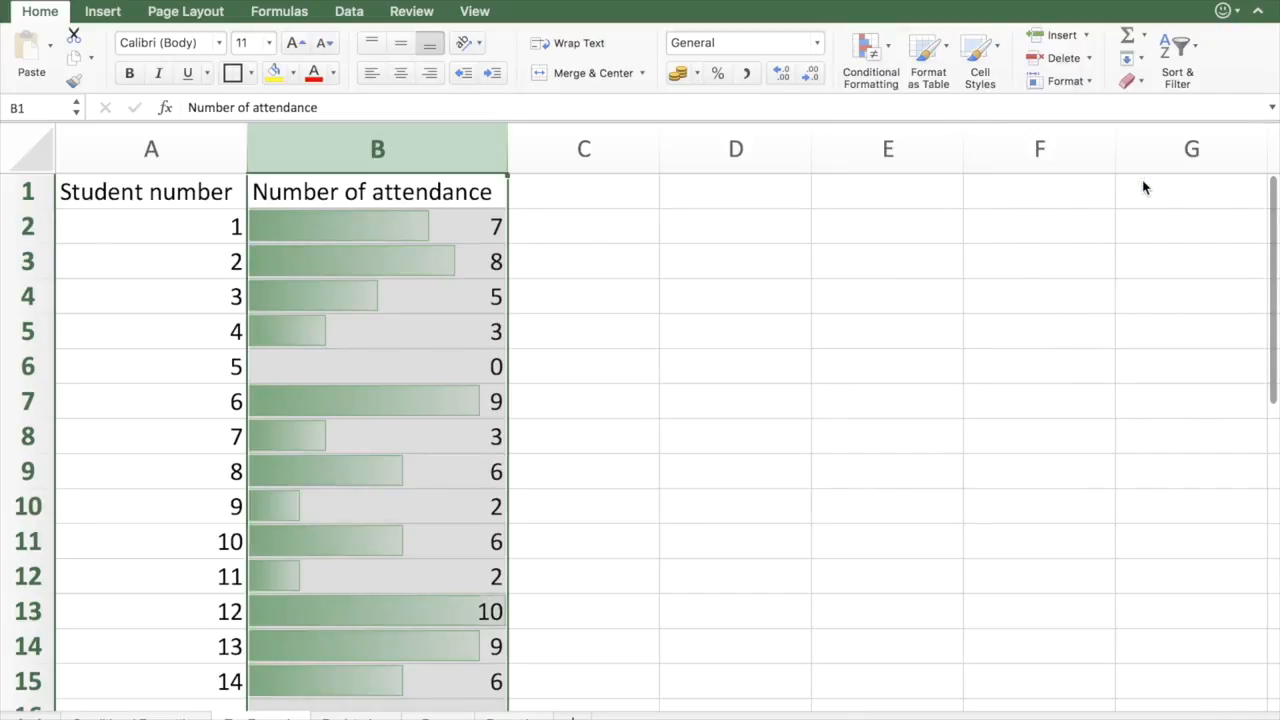
left_click(731, 388)
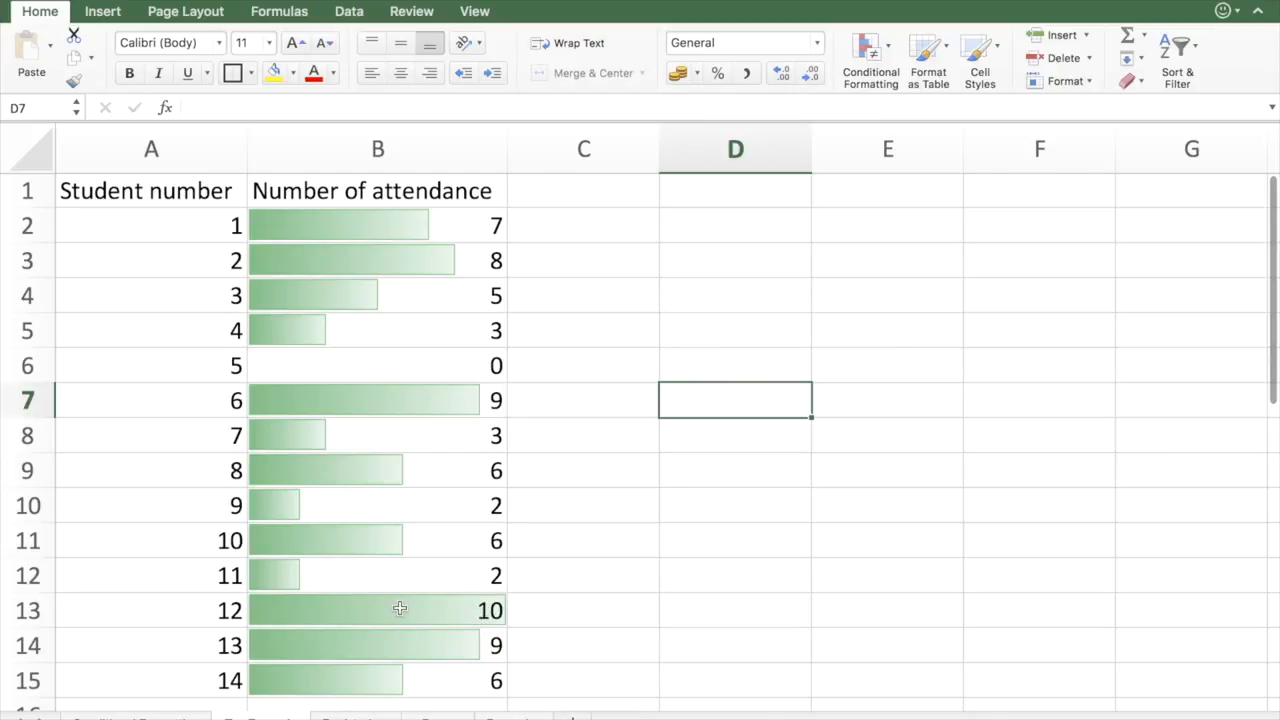
Examine the data bars in column B, comparing bar lengths for high, low and zero attendance values.
left_click(430, 606)
left_click(454, 560)
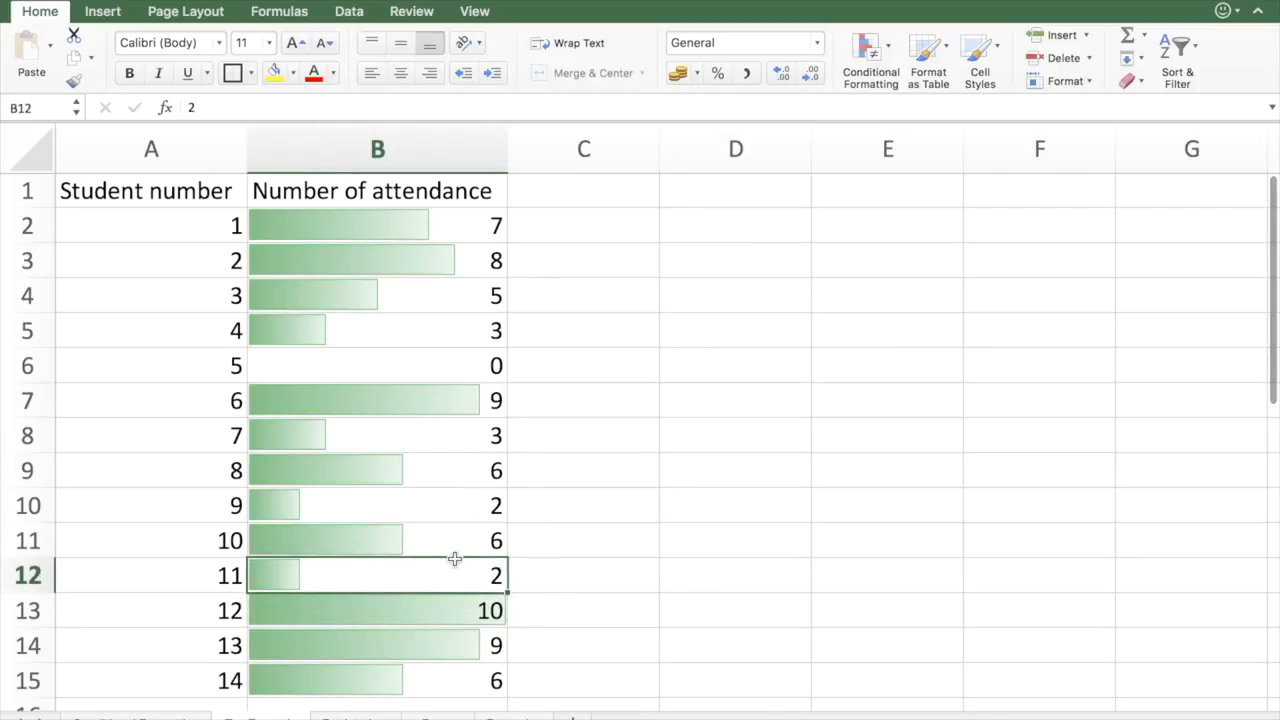
left_click(466, 538)
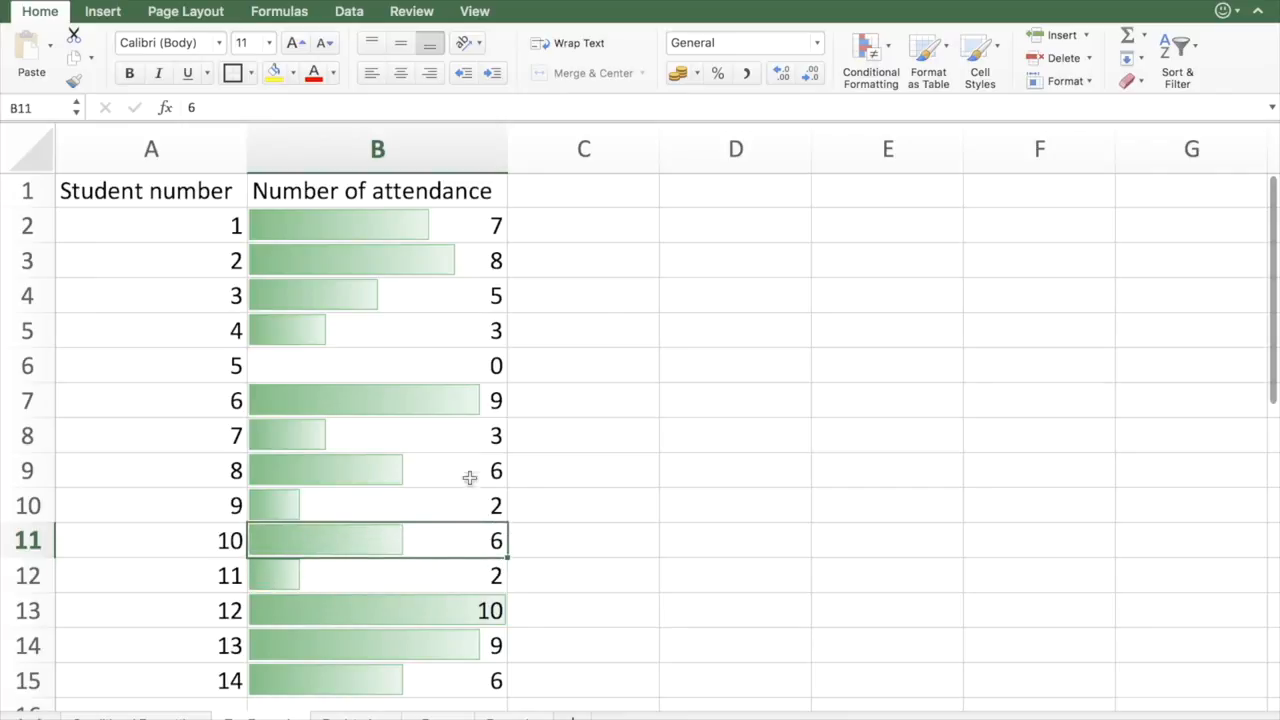
left_click(463, 364)
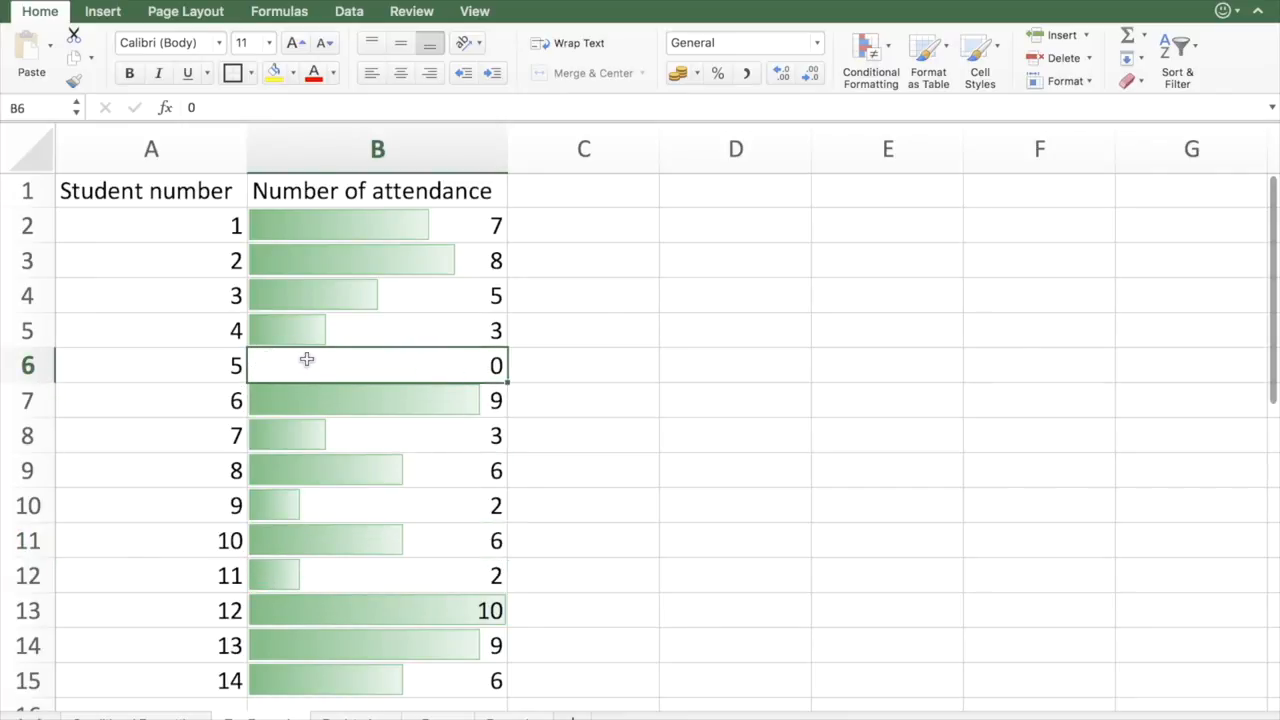
left_click(349, 333)
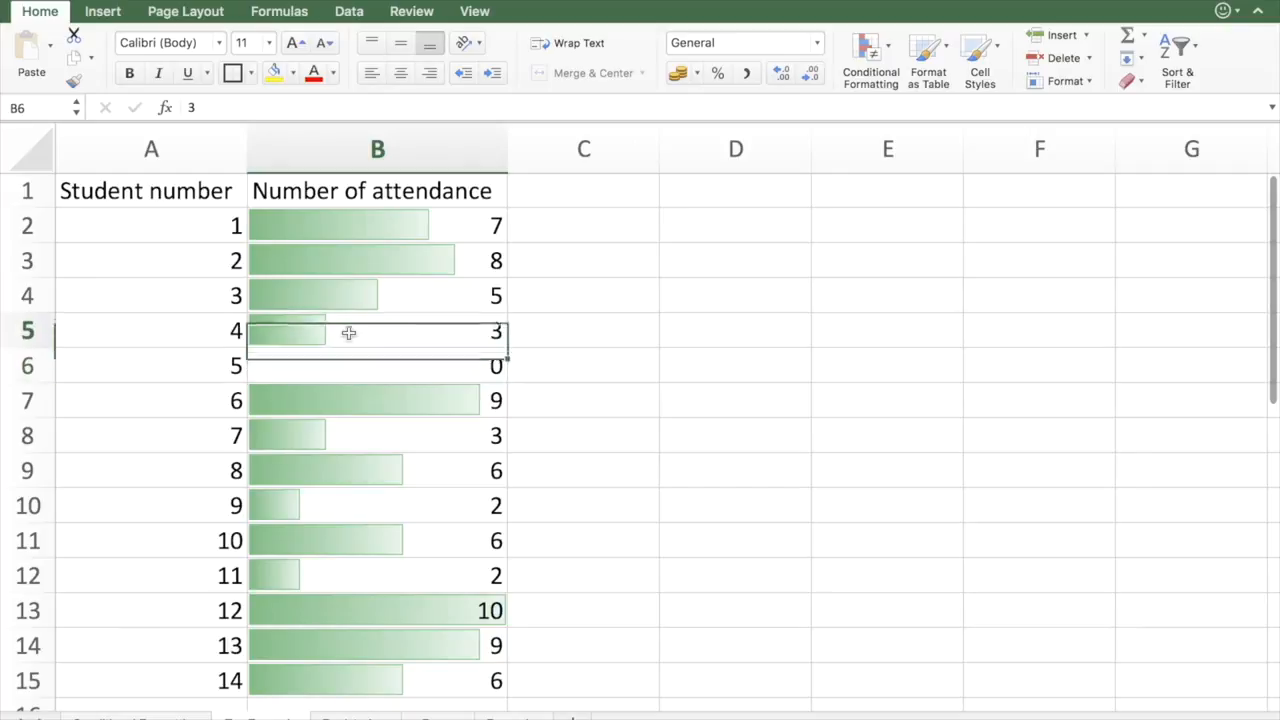
left_click(445, 610)
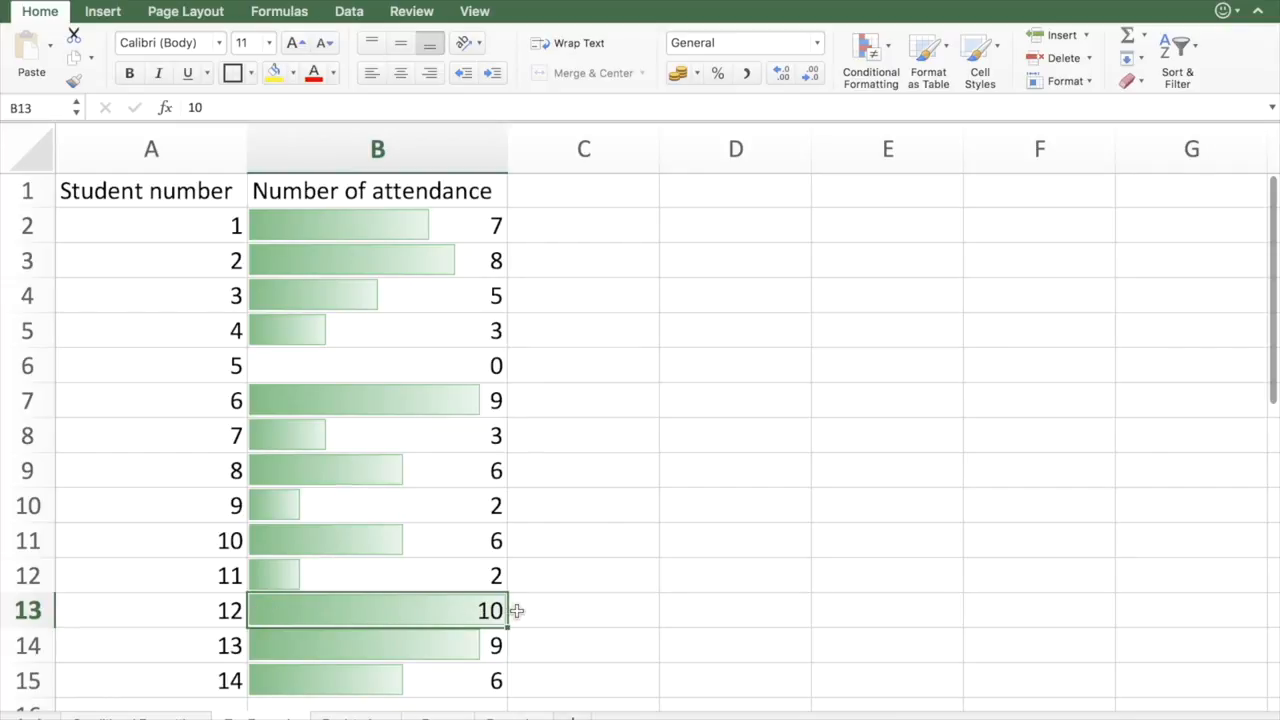
scroll(517, 611, "up", 1)
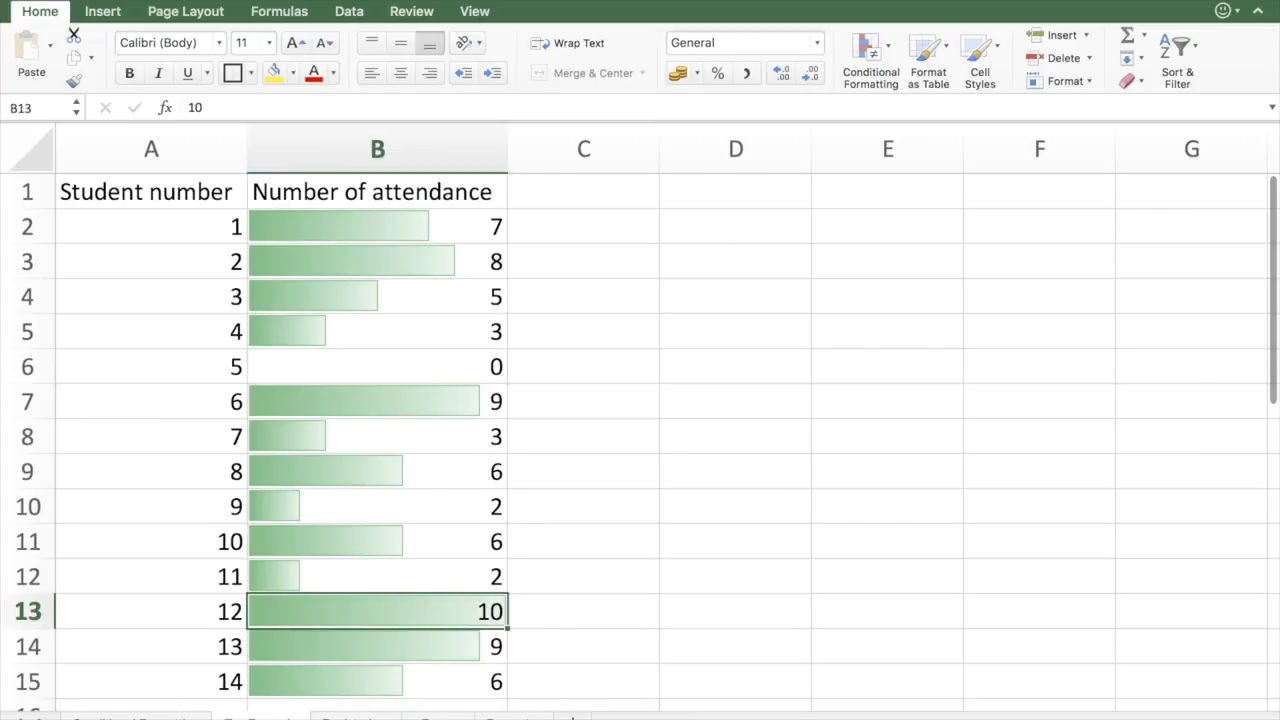
Open the RegisterLog sheet and examine its Beer, Quantity, Guest ID, unit price and total order price columns.
left_click(362, 717)
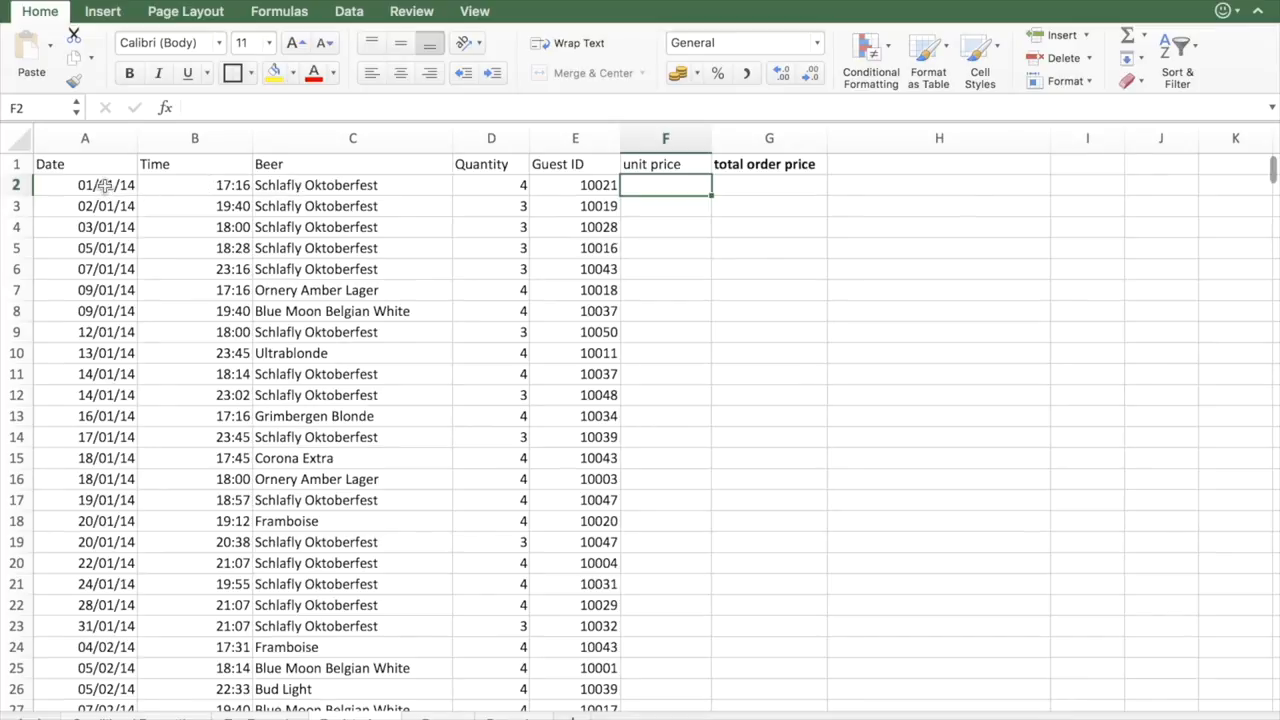
left_click(384, 188)
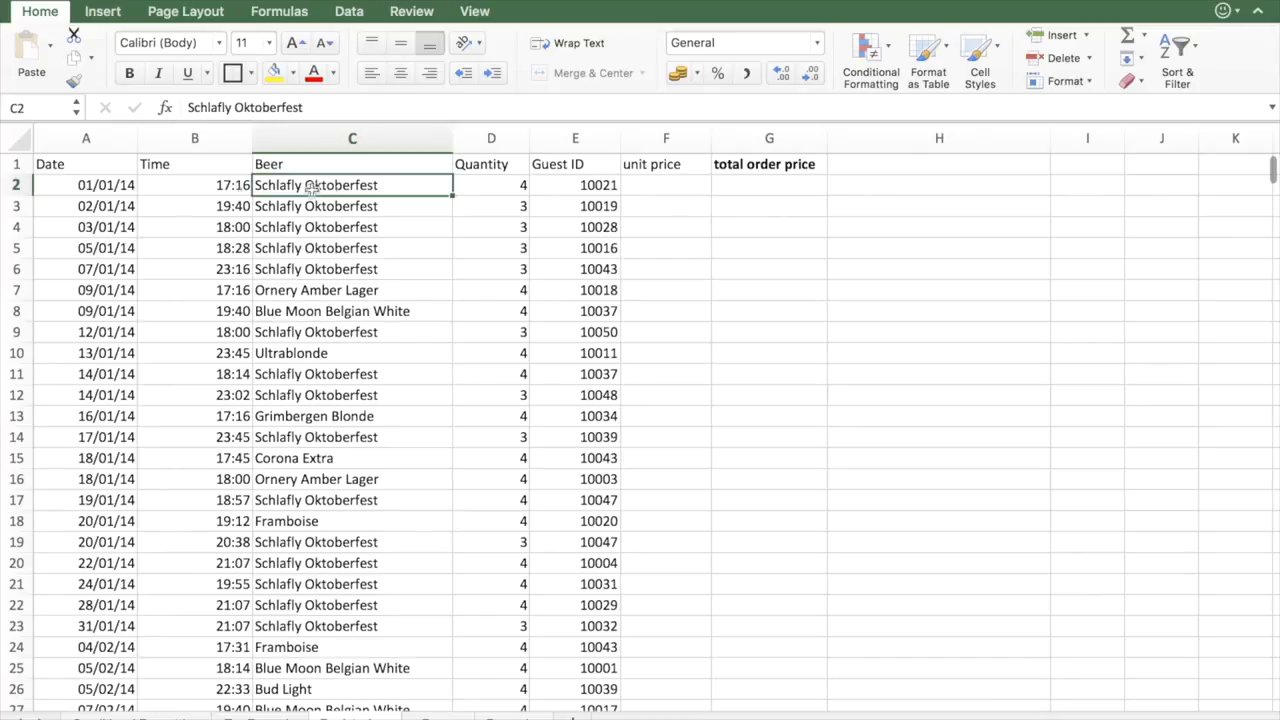
left_click(505, 190)
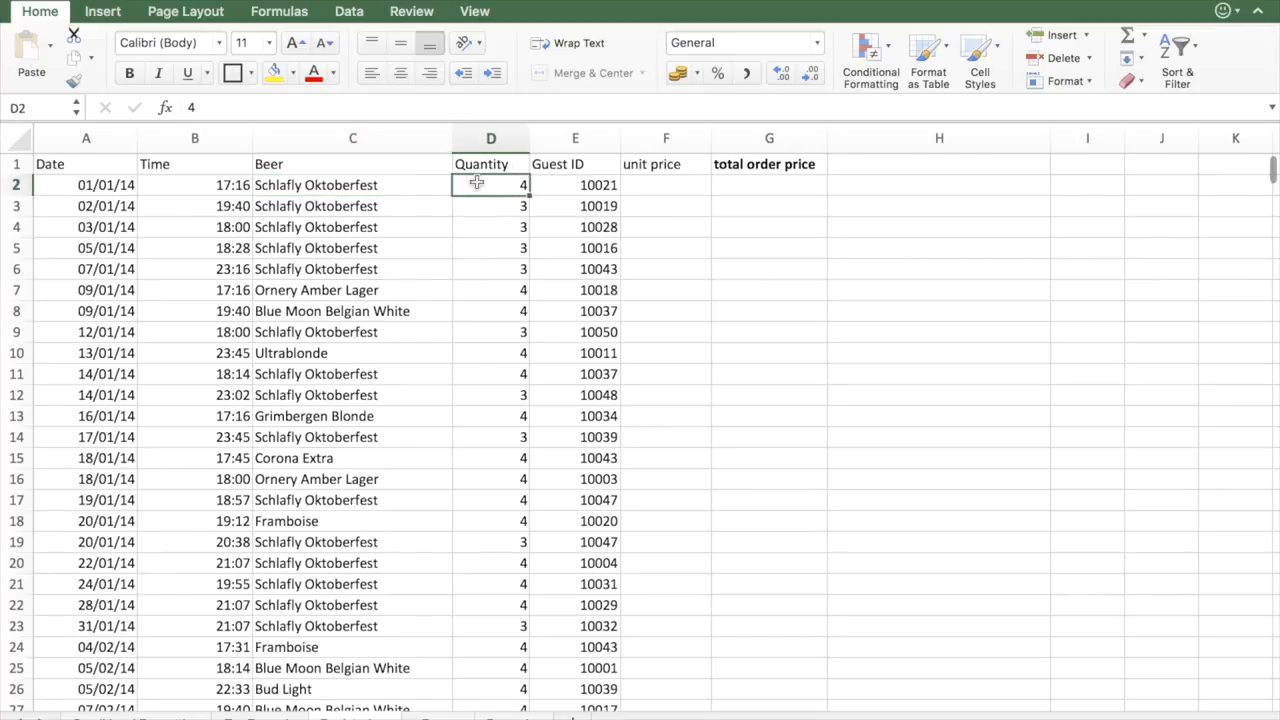
left_click(601, 187)
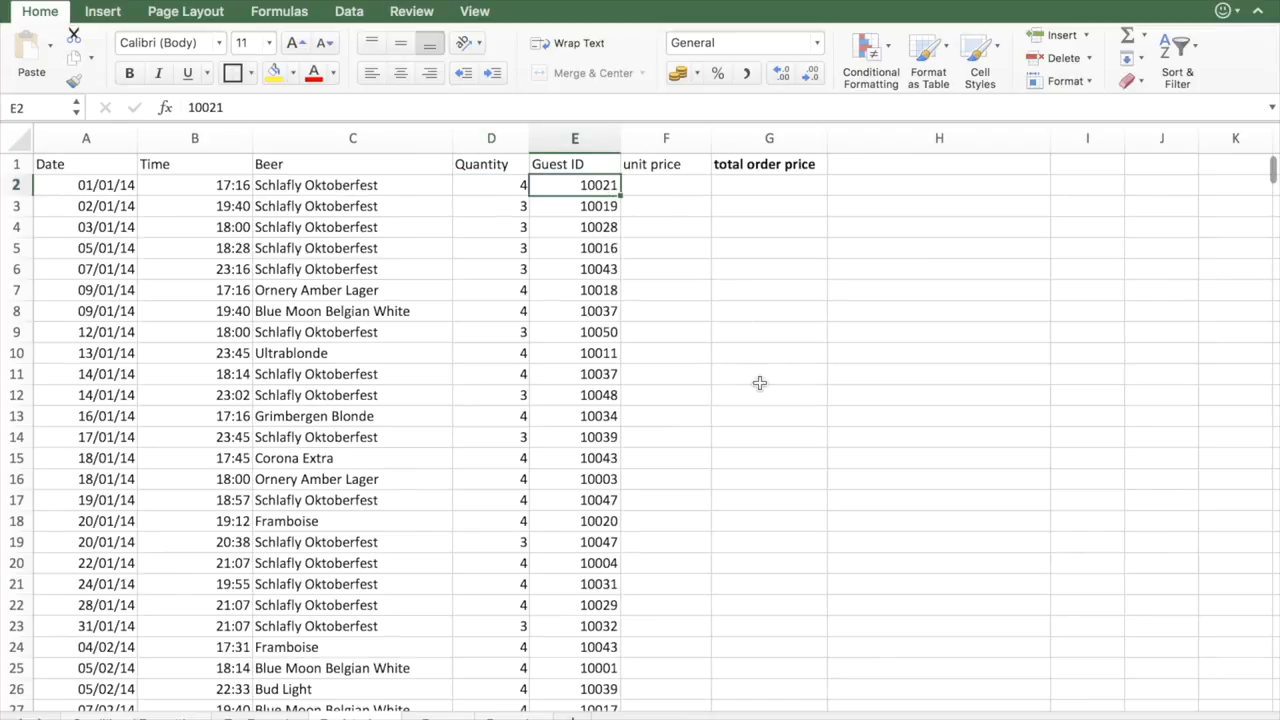
left_click(672, 182)
left_click(759, 193)
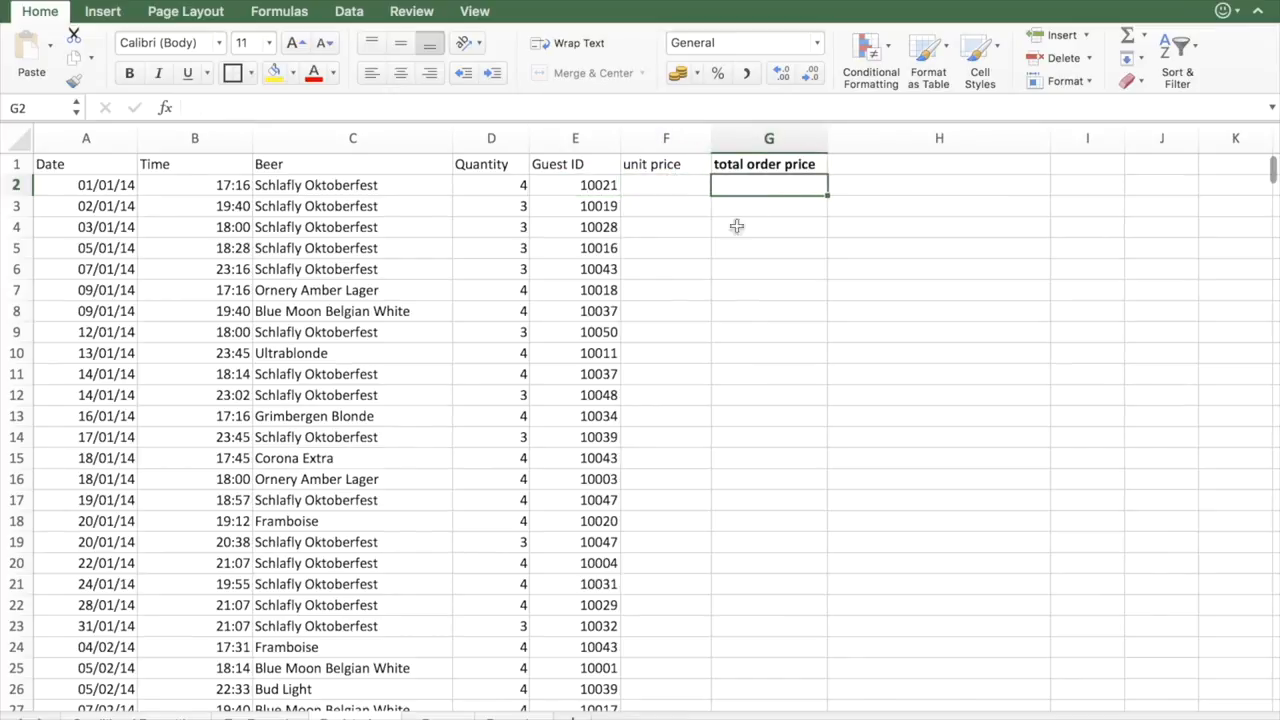
Review the Beers price list and the sheet of brewery details, and return to the RegisterLog sheet.
left_click(439, 717)
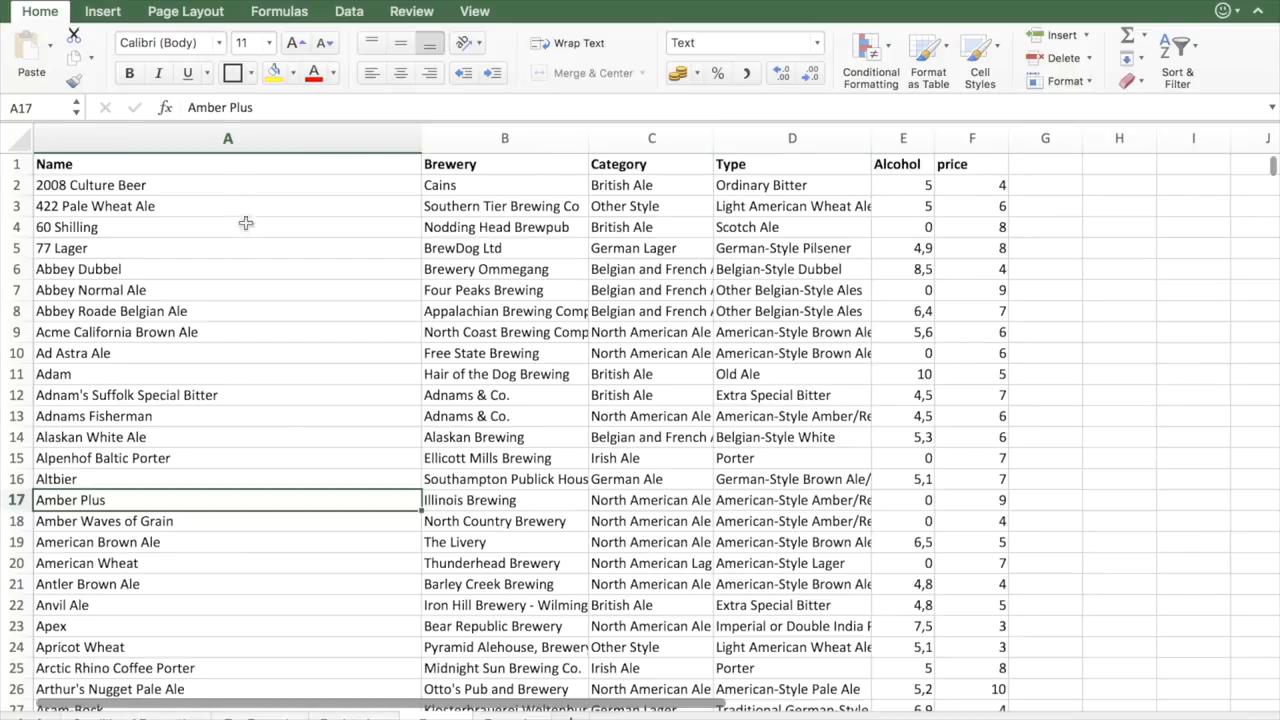
left_click(510, 717)
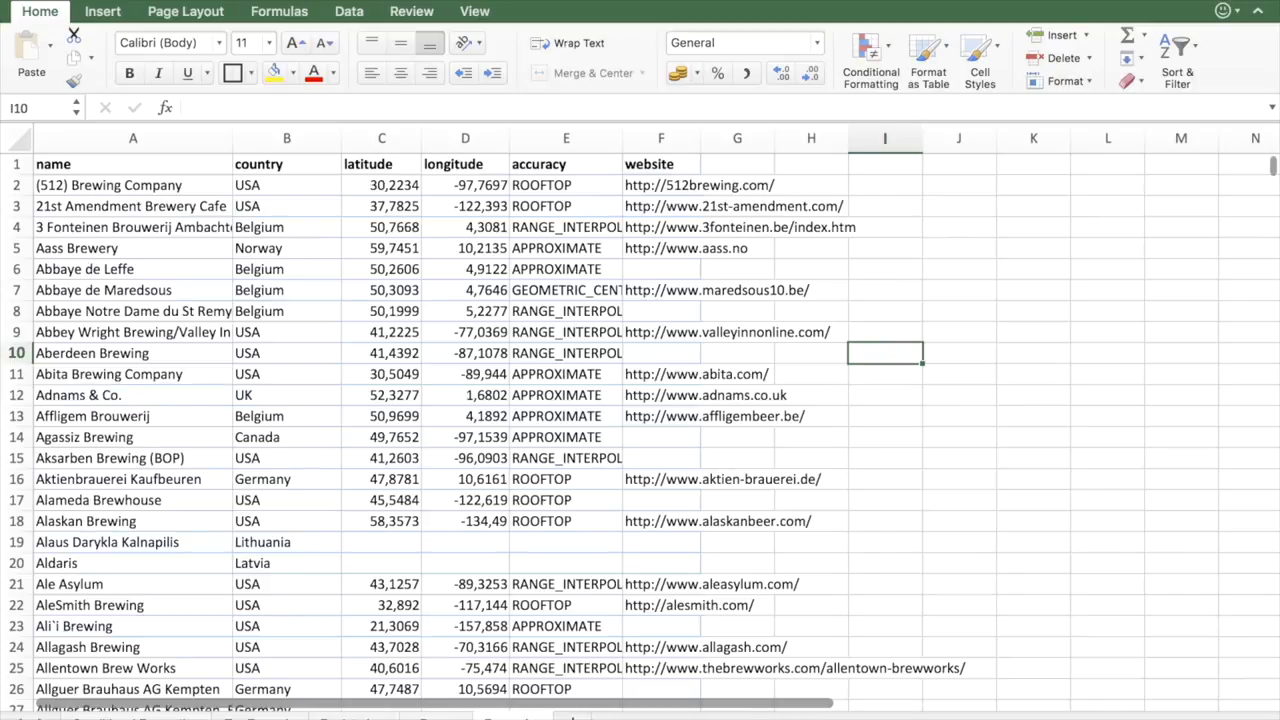
left_click(438, 717)
left_click(356, 717)
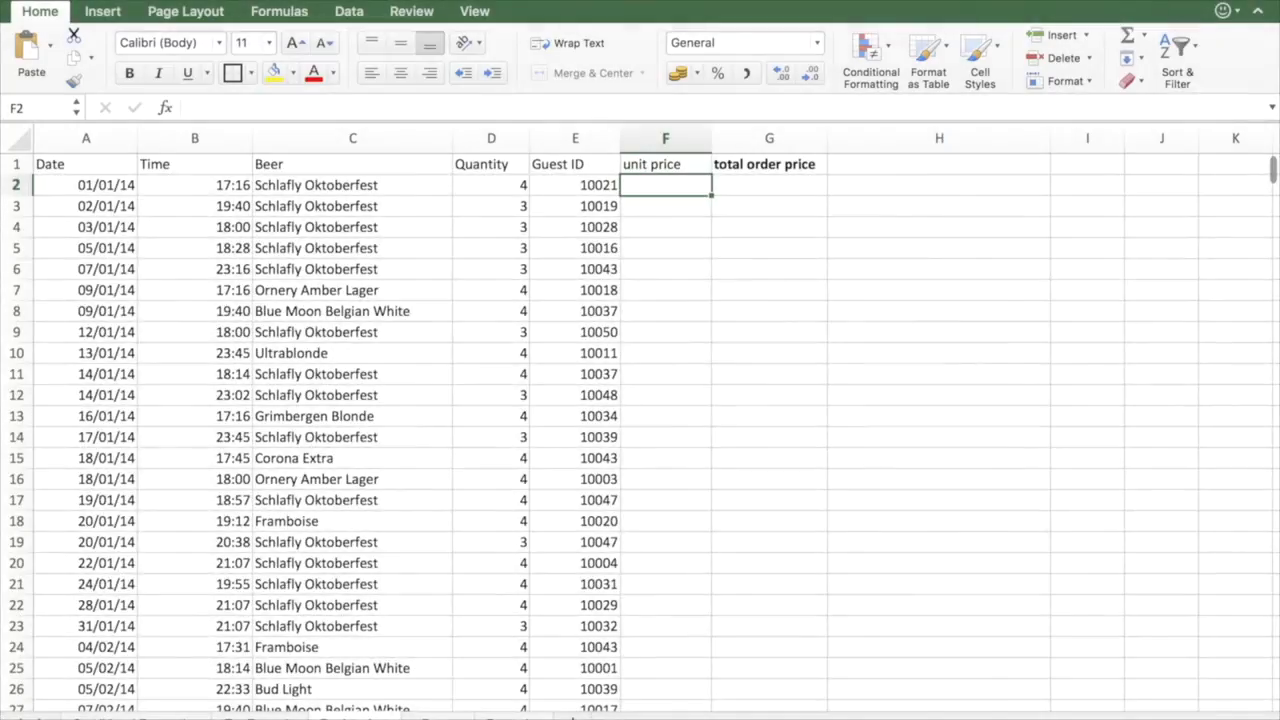
left_click(437, 718)
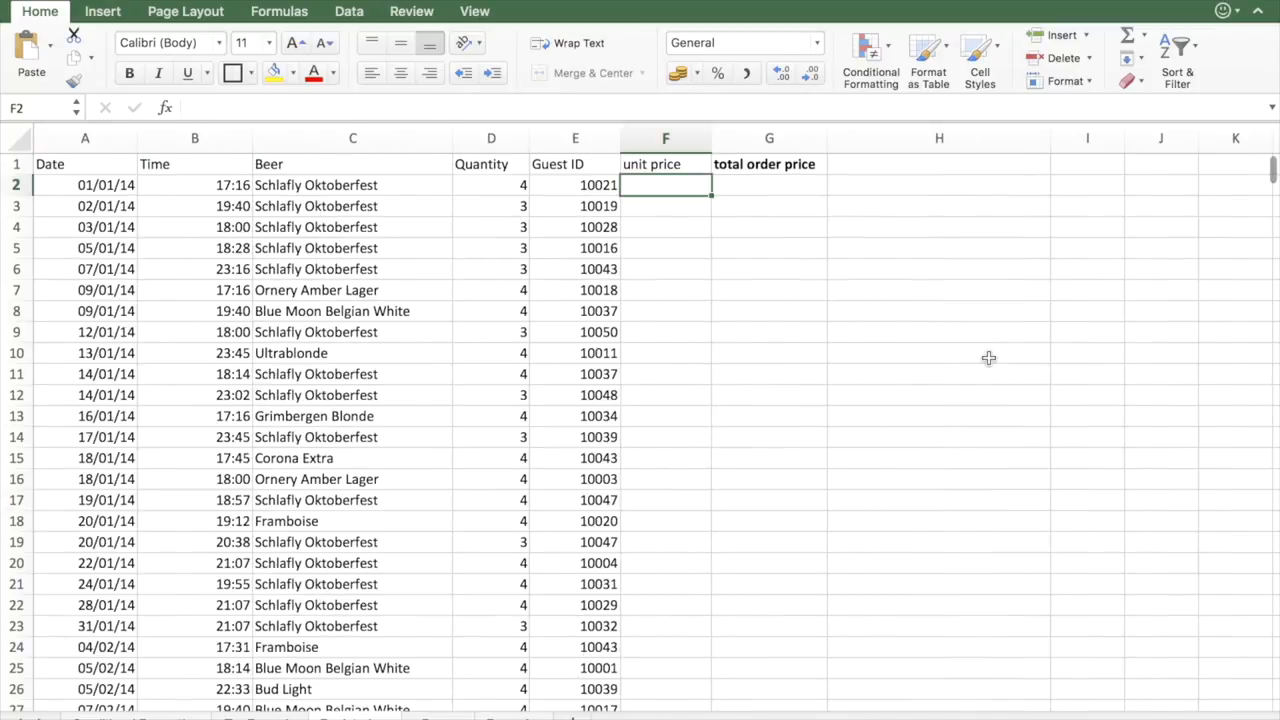
Start a VLOOKUP formula in unit price cell F2 with the beer name in C2 as the lookup value.
type("=vl")
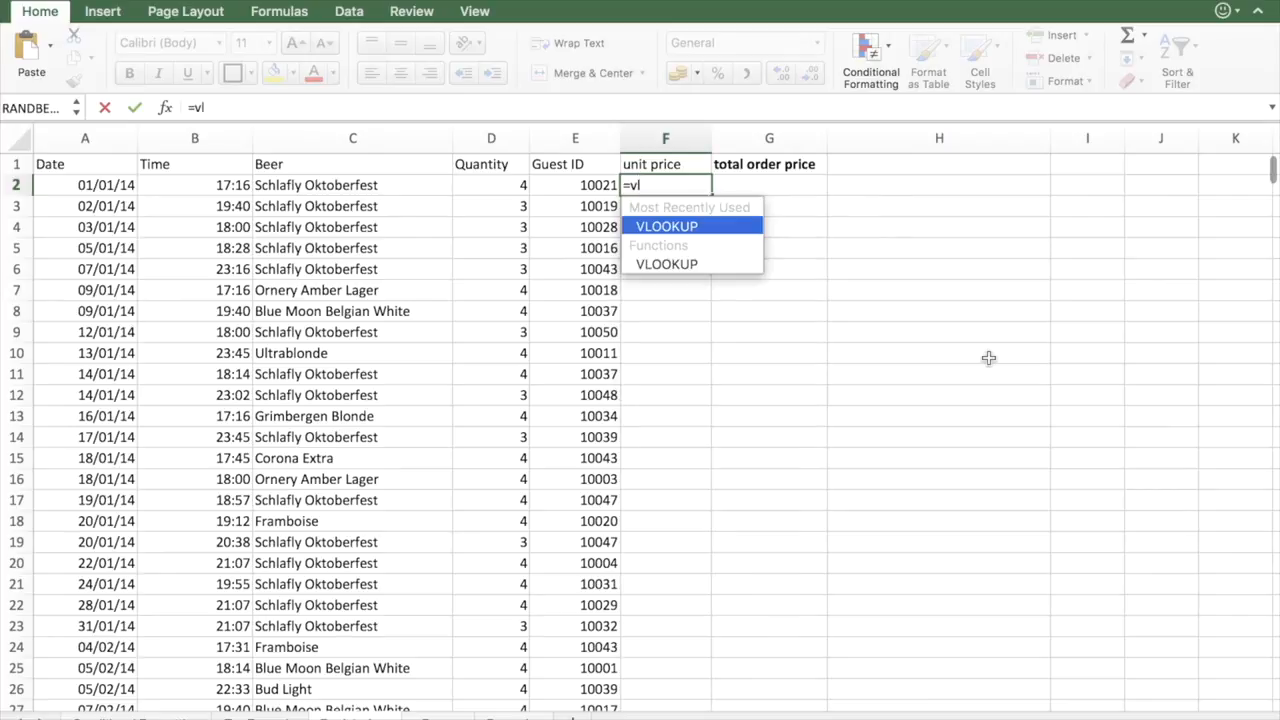
type("ii")
type("ook")
type("p")
key("BackSpace")
type("uo")
key("BackSpace")
type("p(")
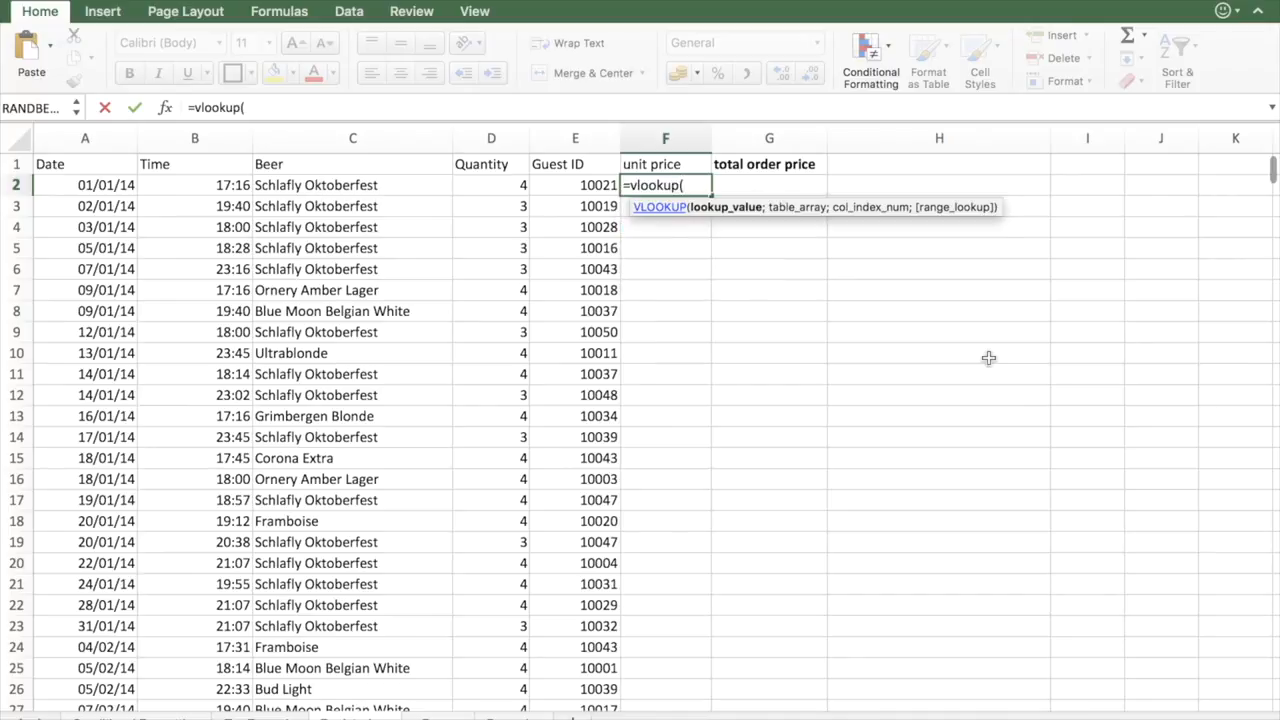
left_click(295, 185)
type(";")
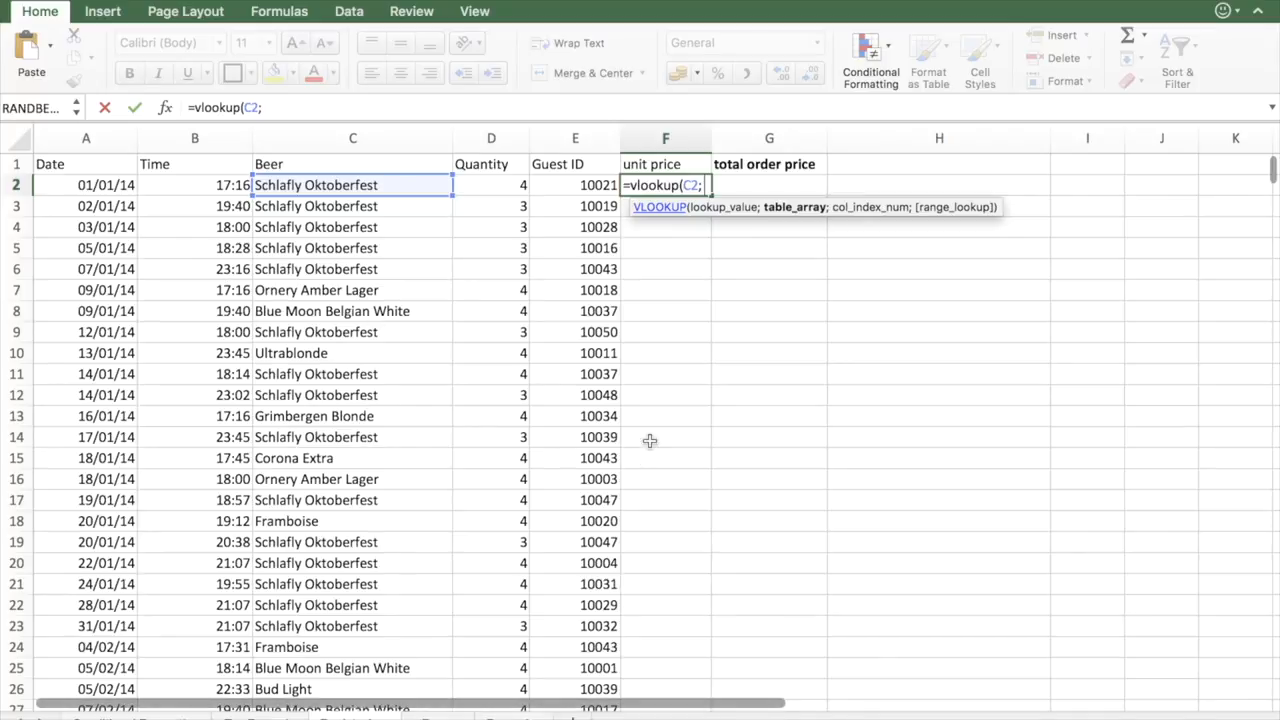
Use the named range beer_table as the table array of the VLOOKUP in F2.
type("b")
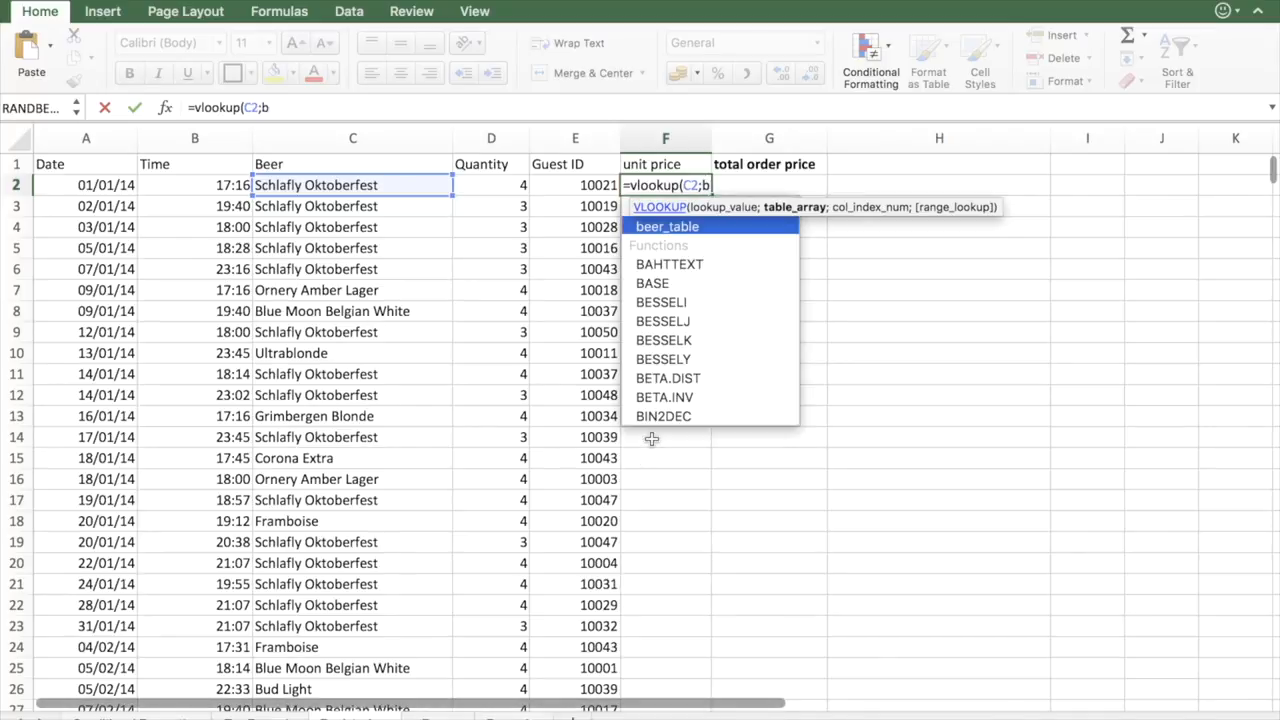
key("Tab")
type(";")
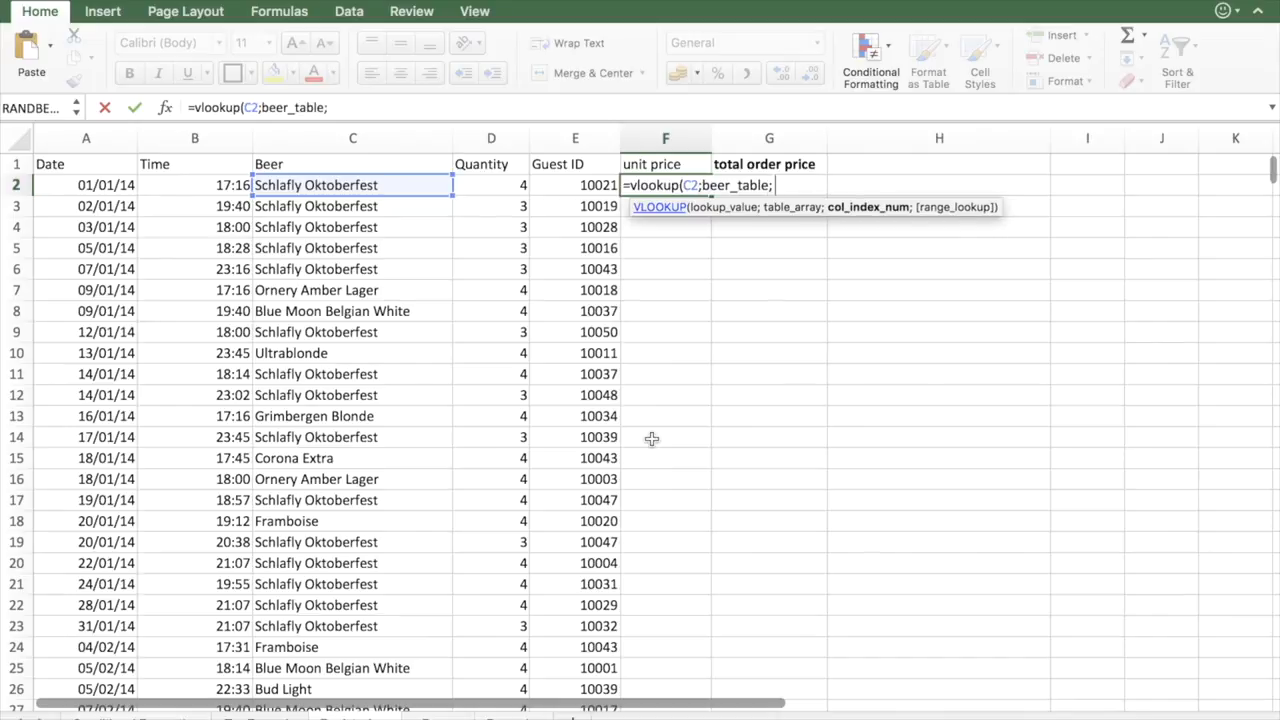
Complete the VLOOKUP in F2 with column index 6, the price column of the Beers sheet, and FALSE for an exact match.
left_click(340, 716)
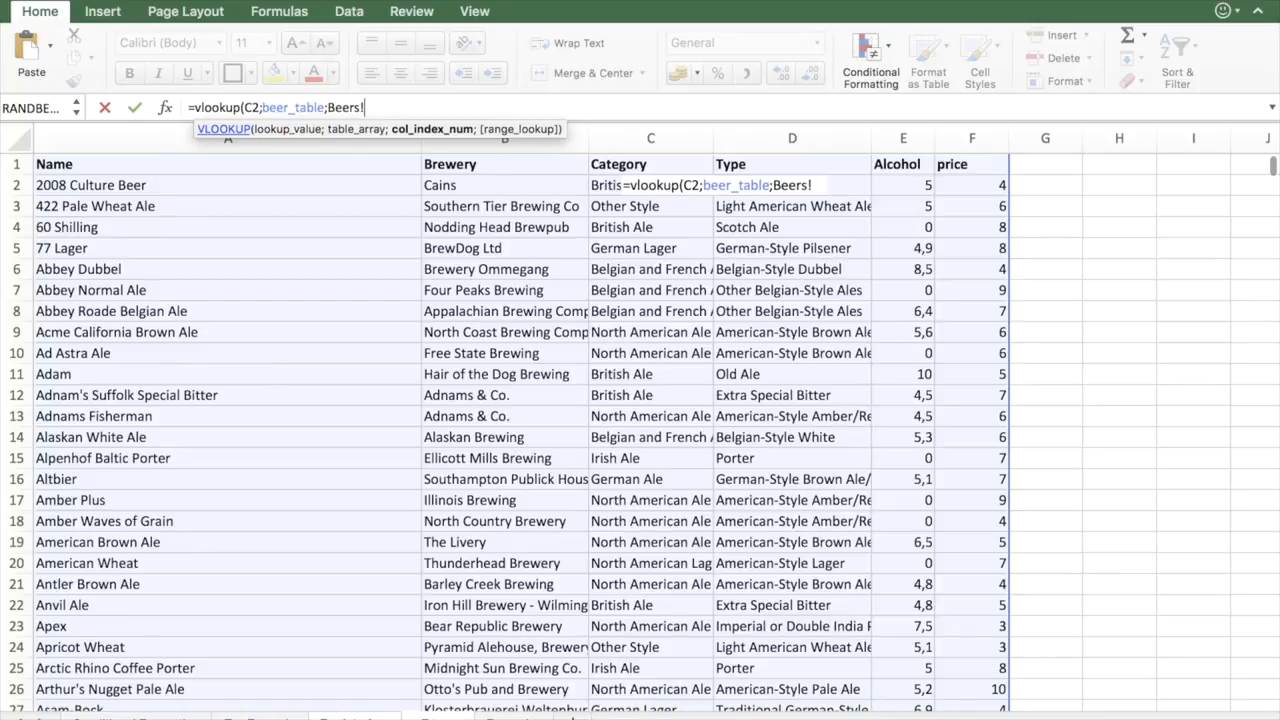
left_click(355, 717)
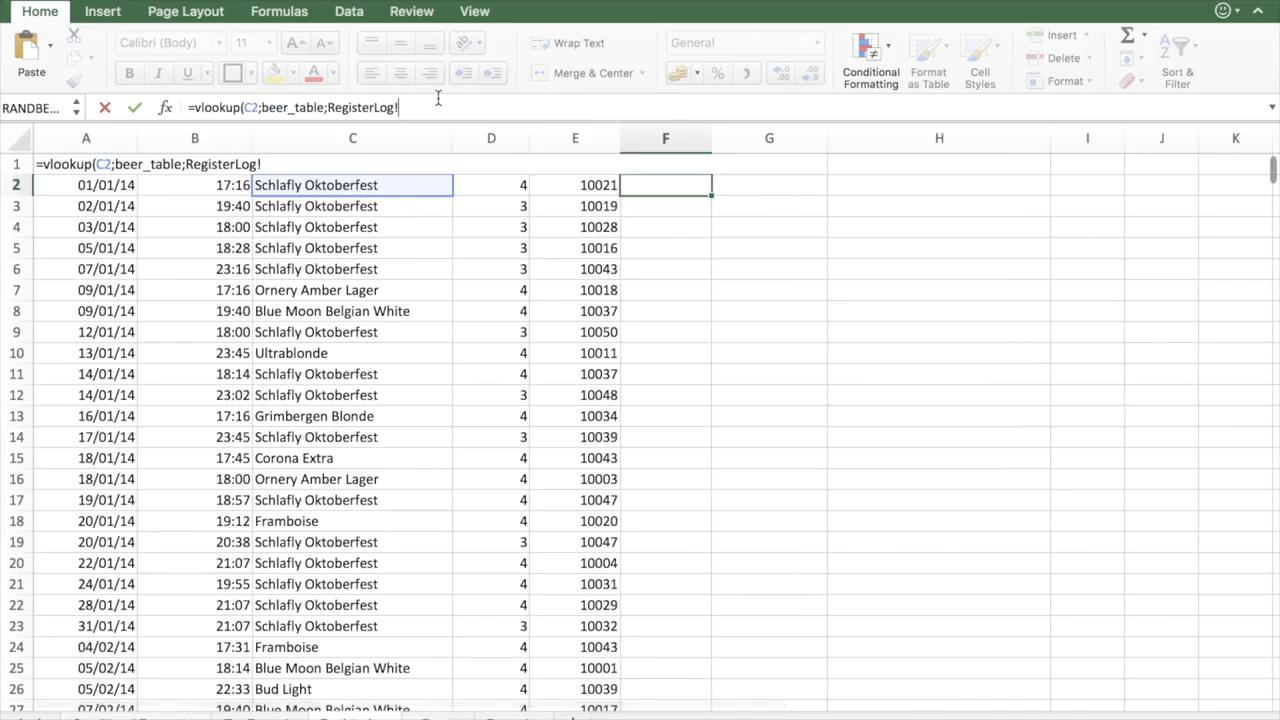
left_click_drag(428, 100, 325, 99)
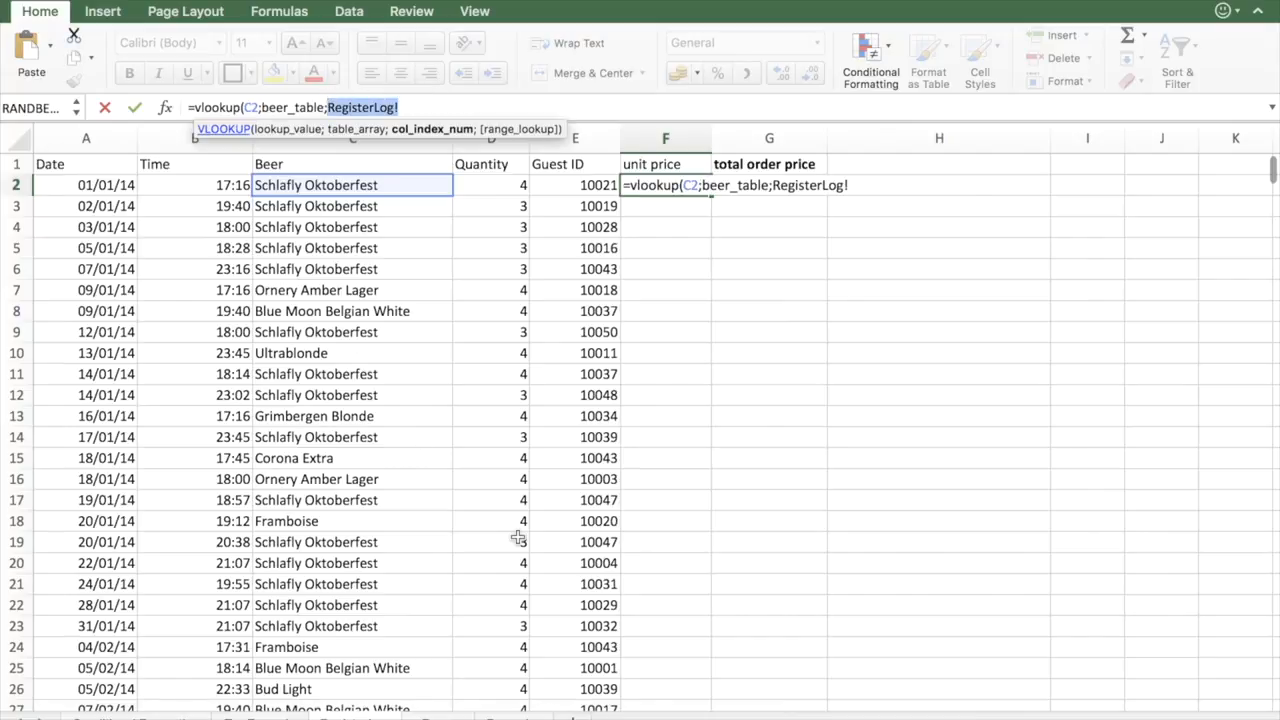
key("BackSpace")
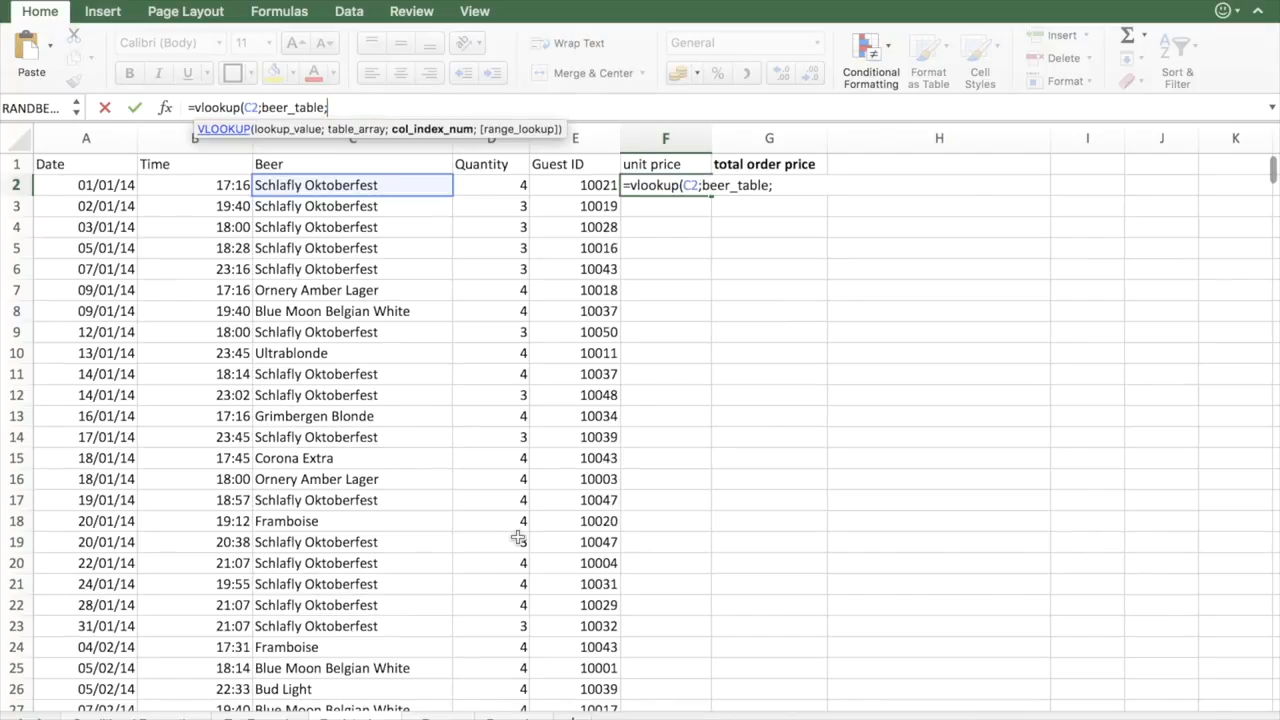
type("6;")
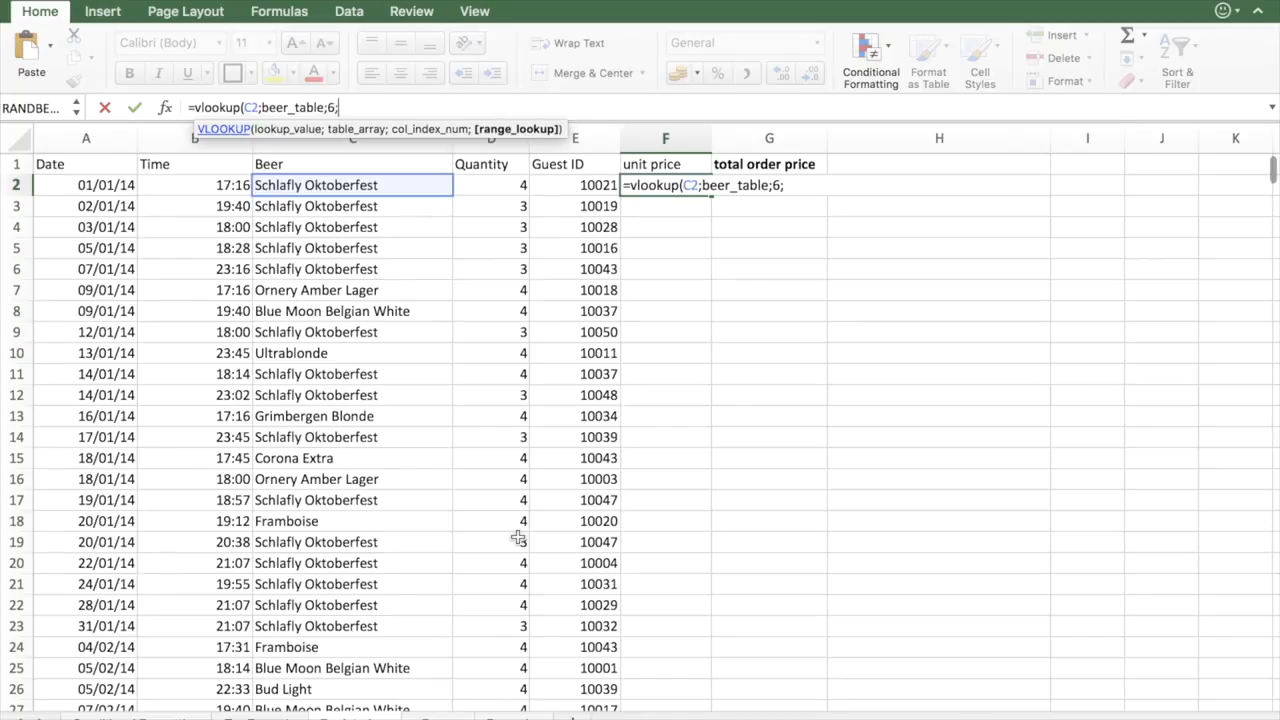
type("FALSE")
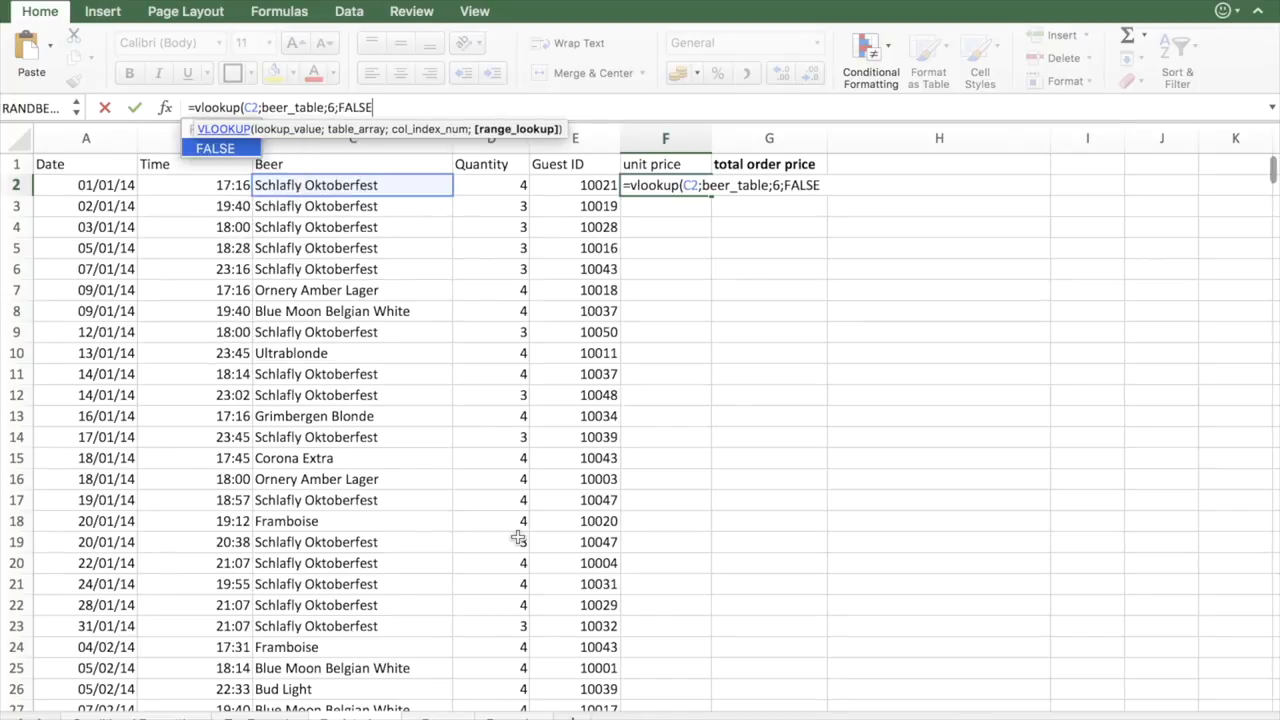
type(")")
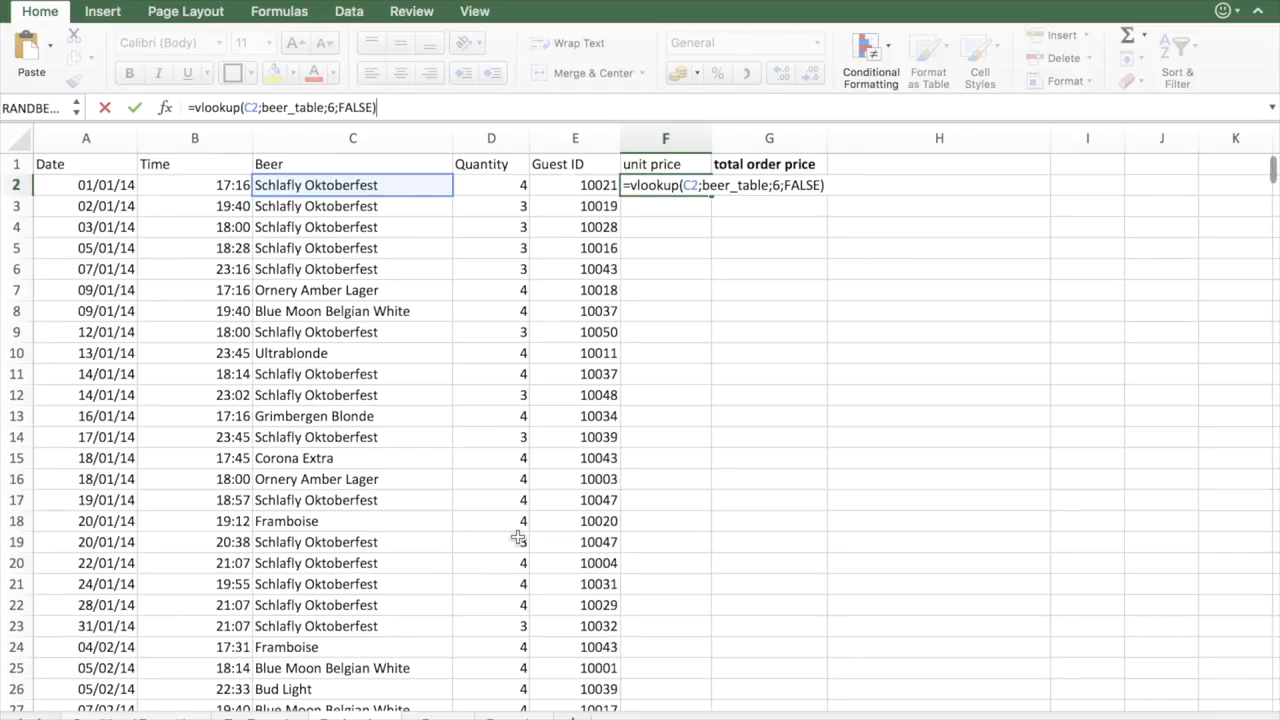
key("Return")
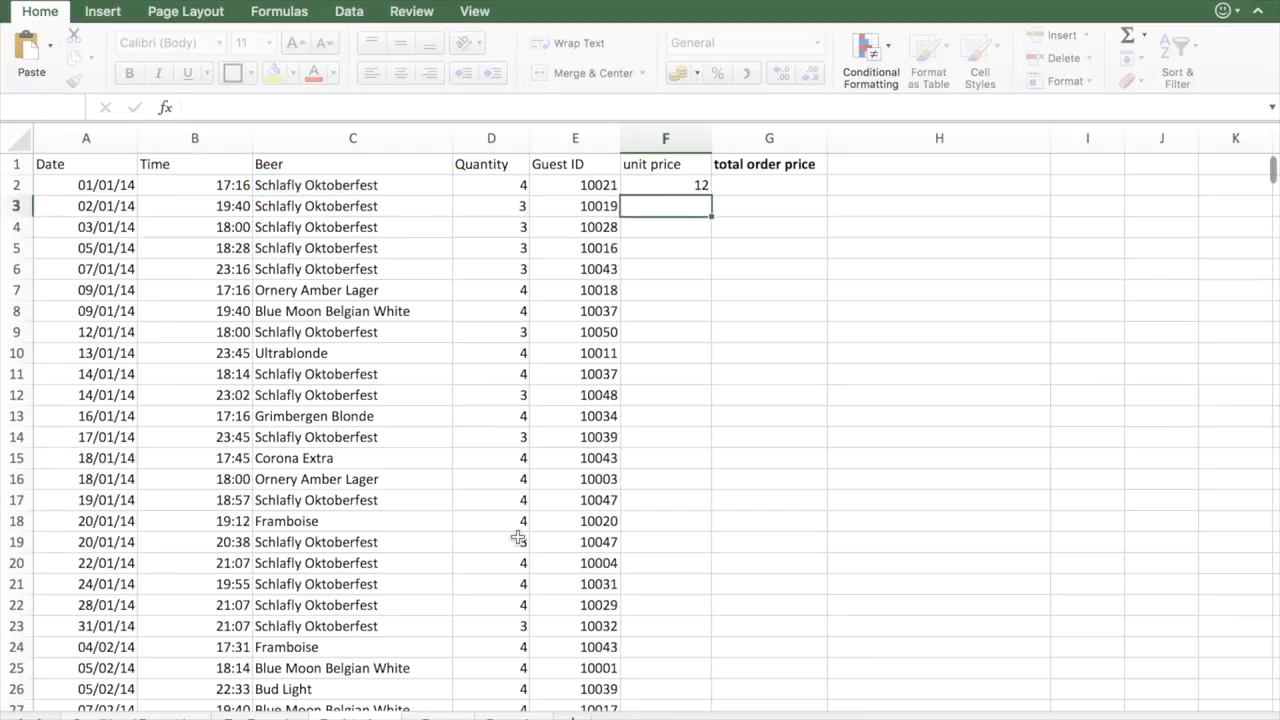
Fill the VLOOKUP formula from F2 down the unit price column and check the filled rows.
left_click(650, 184)
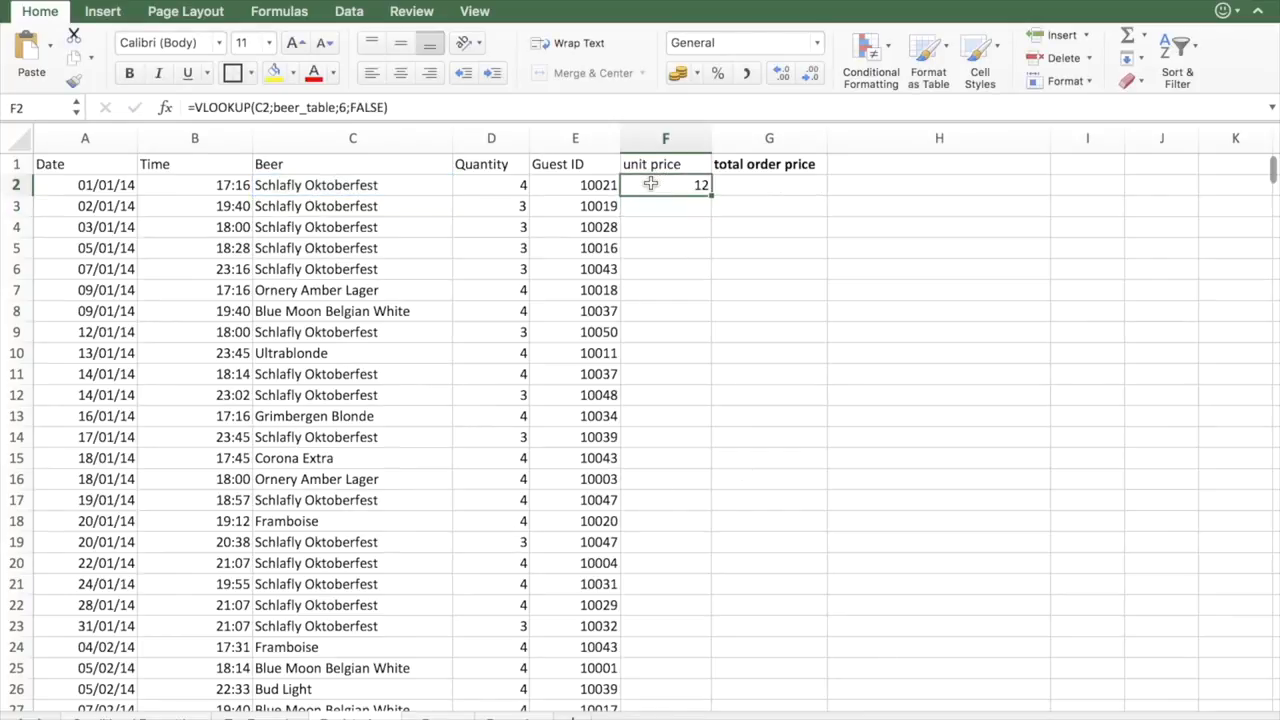
double_click(711, 196)
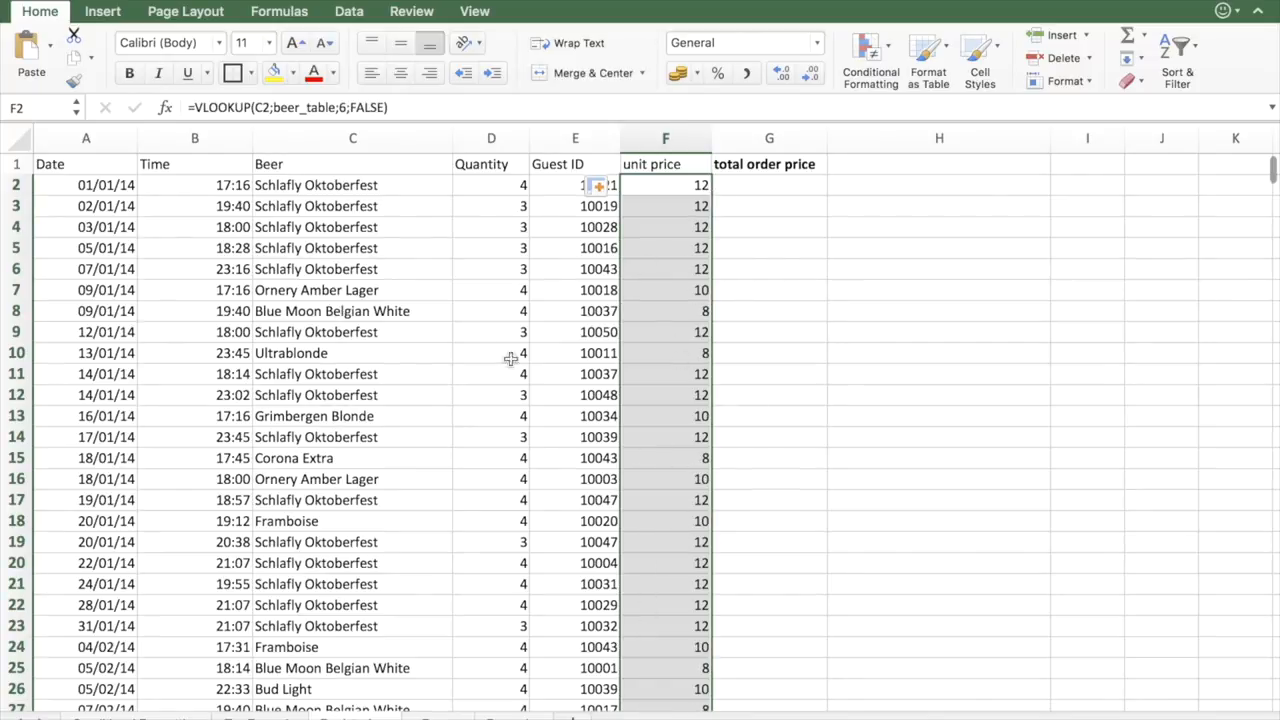
scroll(688, 551, "down", 20)
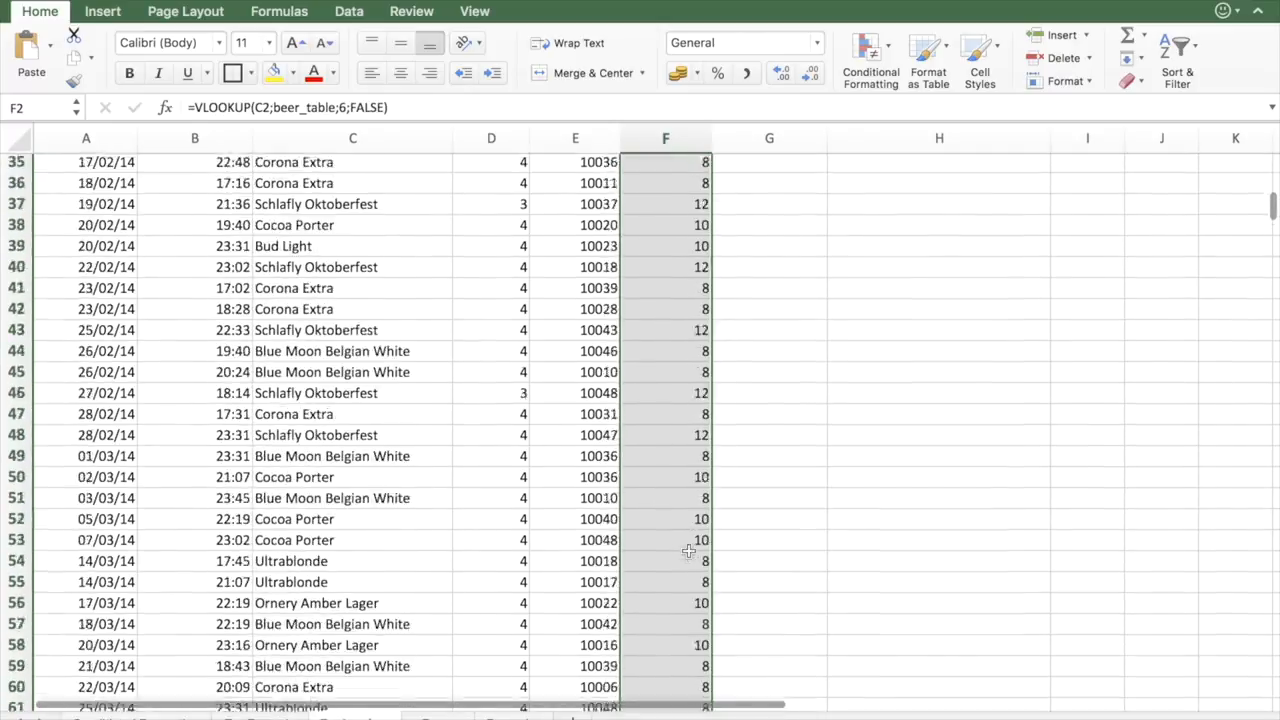
scroll(688, 551, "down", 20)
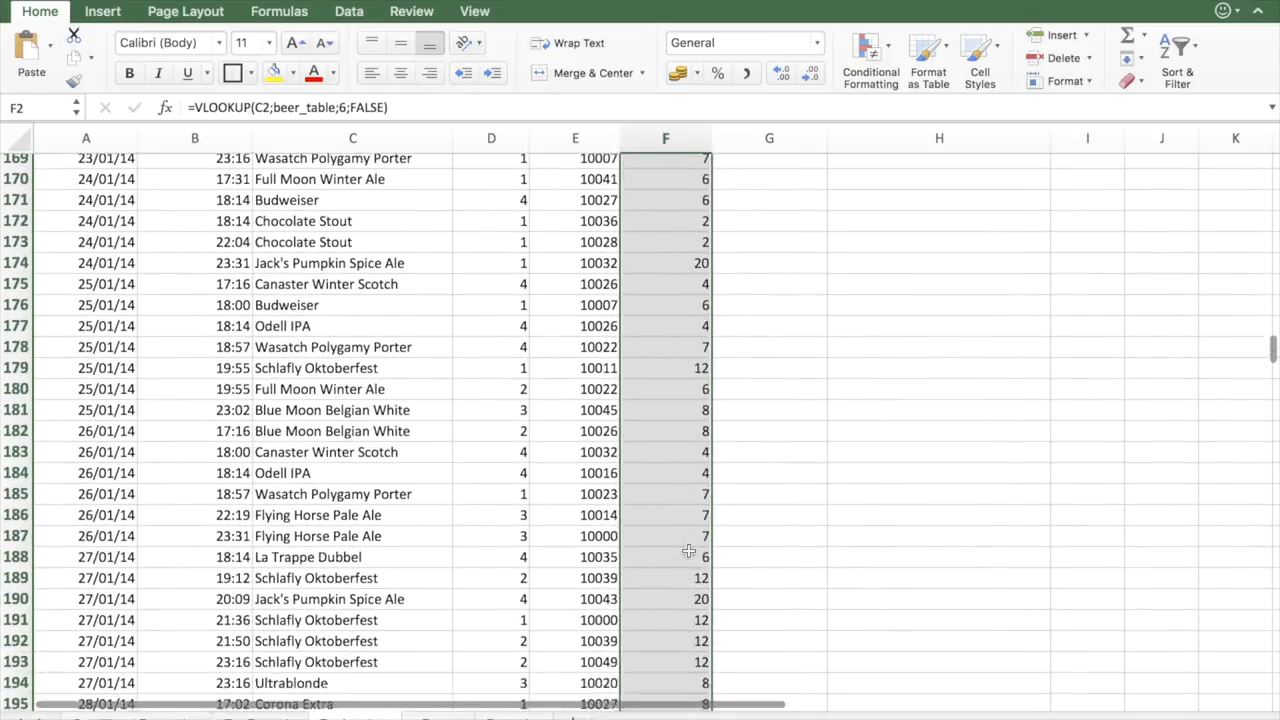
scroll(688, 551, "up", 10)
scroll(688, 551, "up", 20)
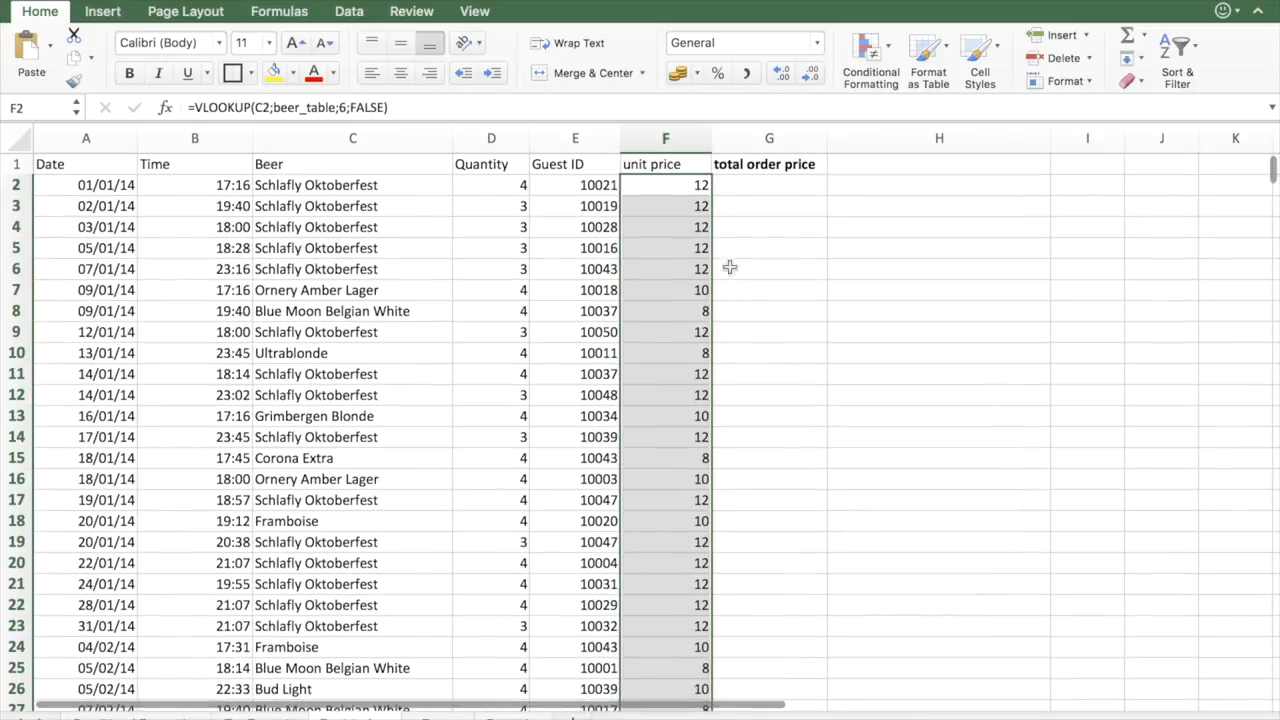
Calculate the total order price in G2 as quantity times unit price with =D2*F2.
left_click(789, 182)
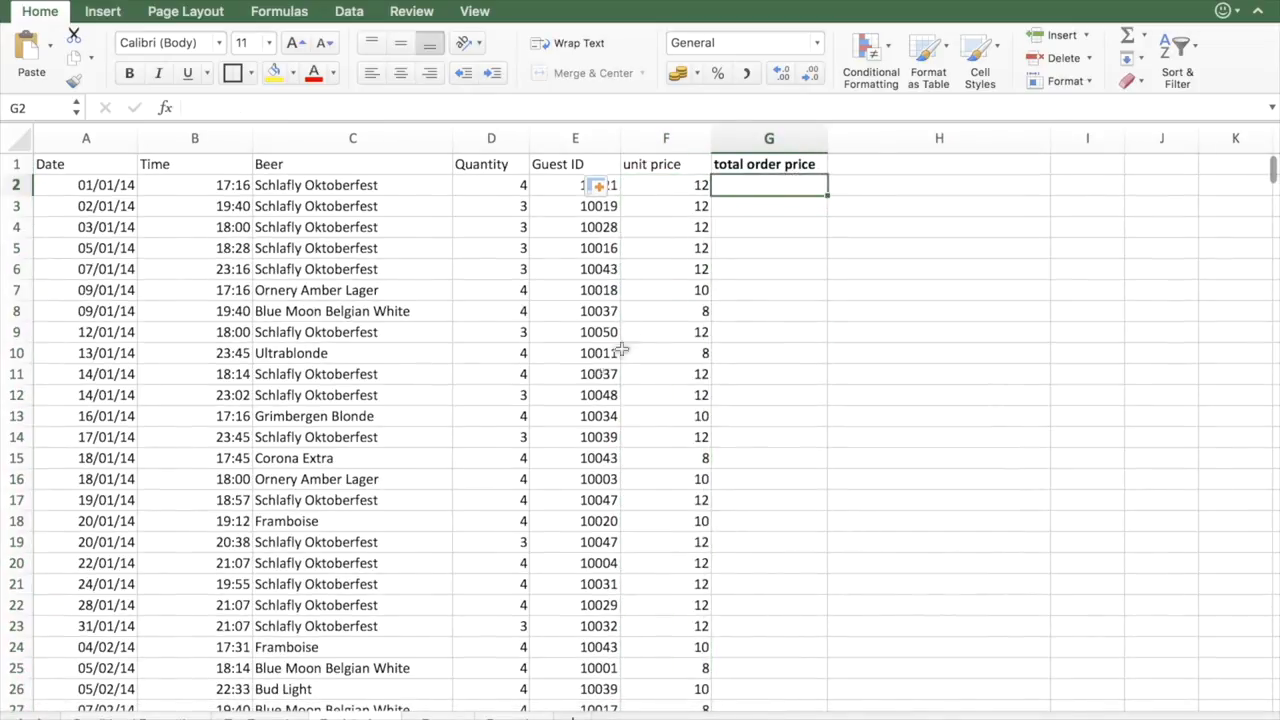
type("=")
left_click(474, 185)
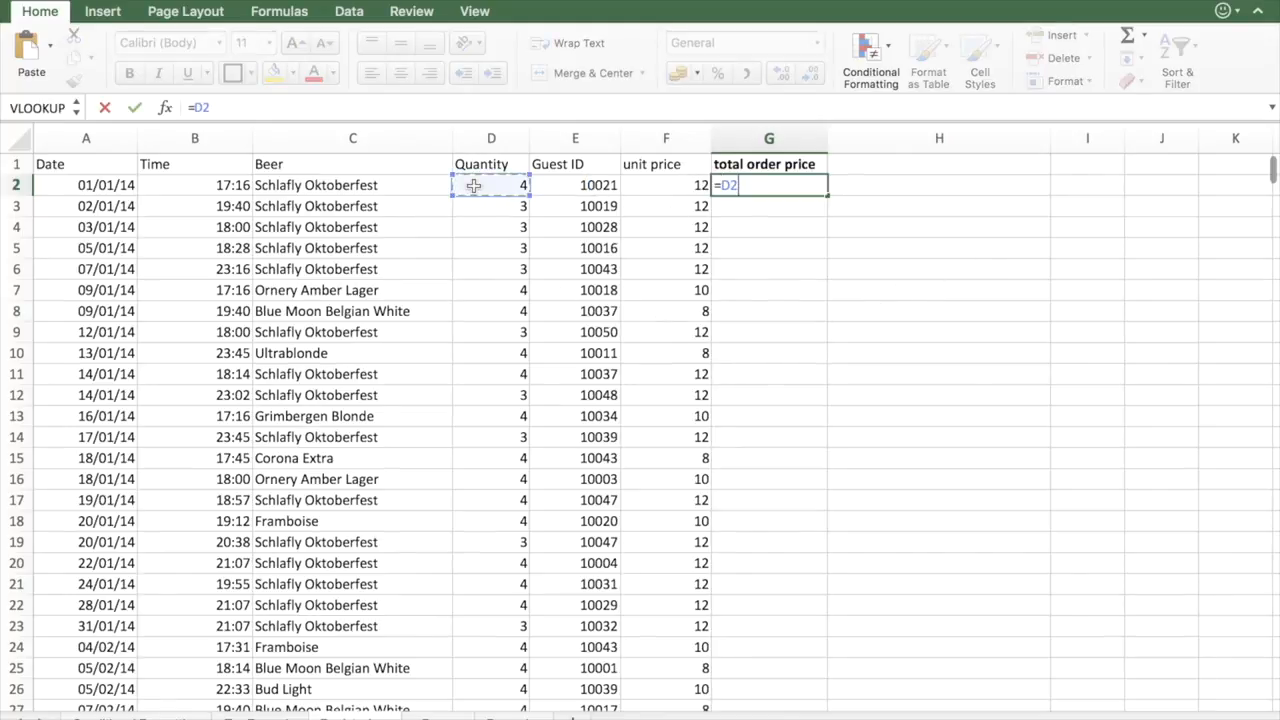
type("*")
left_click(638, 185)
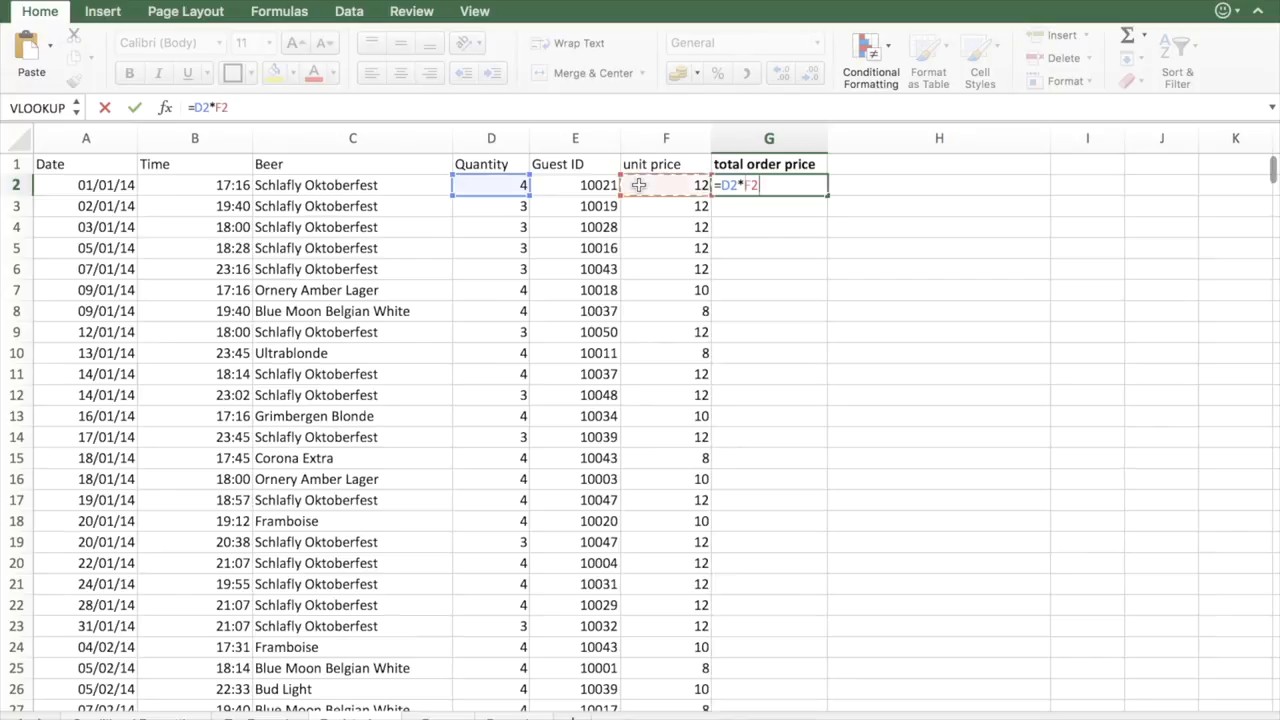
key("Return")
Copy the G2 formula down the entire total order price column and check the filled rows.
left_click(785, 190)
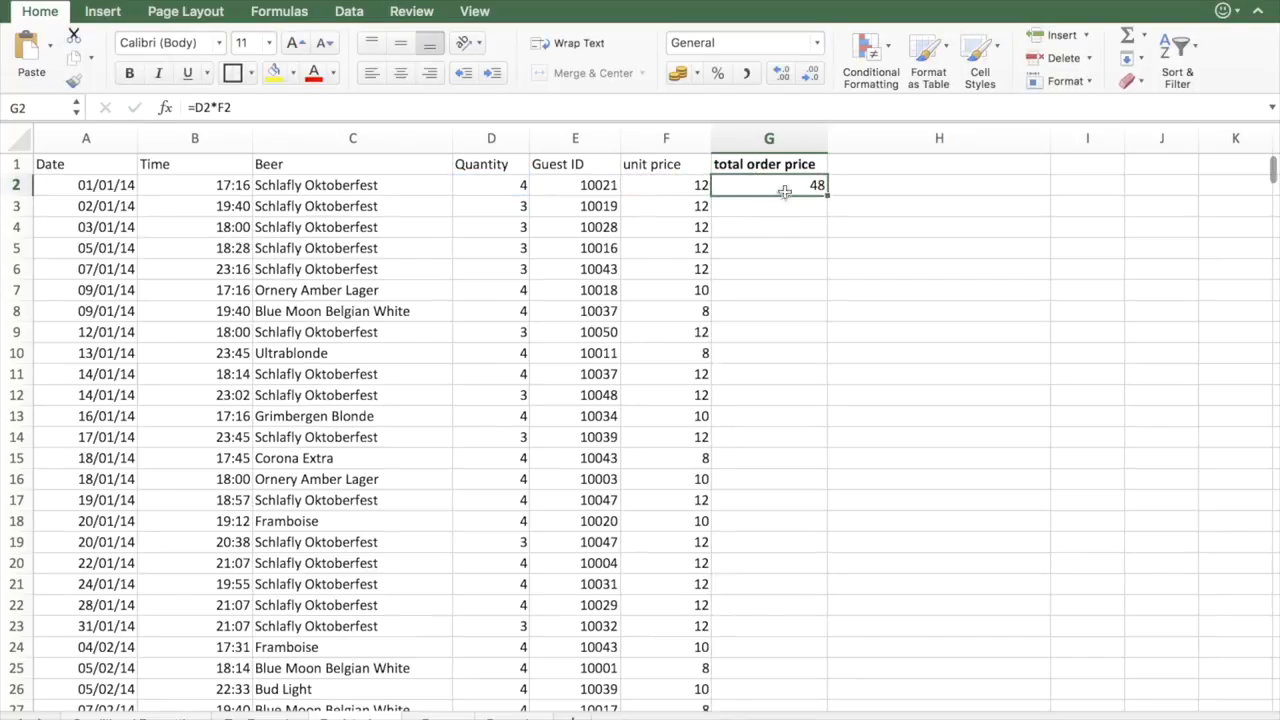
double_click(826, 196)
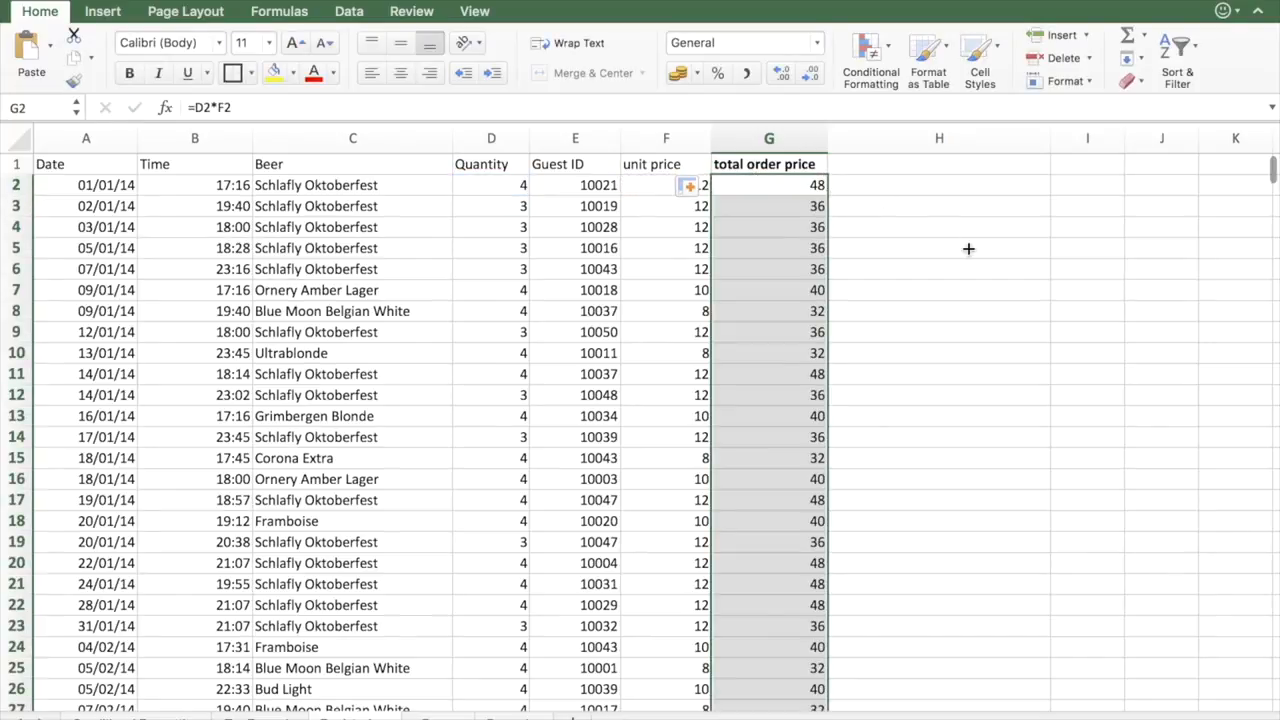
scroll(780, 634, "down", 7)
scroll(780, 634, "up", 7)
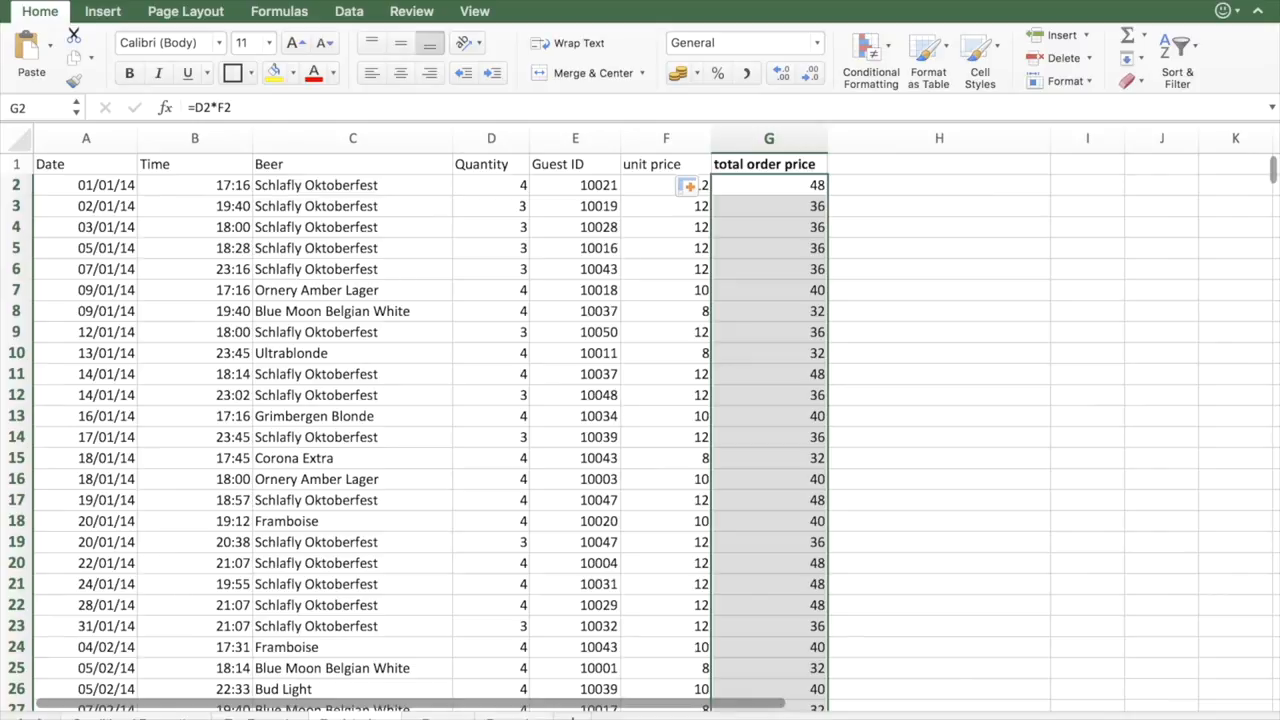
Review combination 1, built-in rules with built-in formatting, on the conditional formatting overview sheet and return to the RegisterLog sheet.
left_click(130, 716)
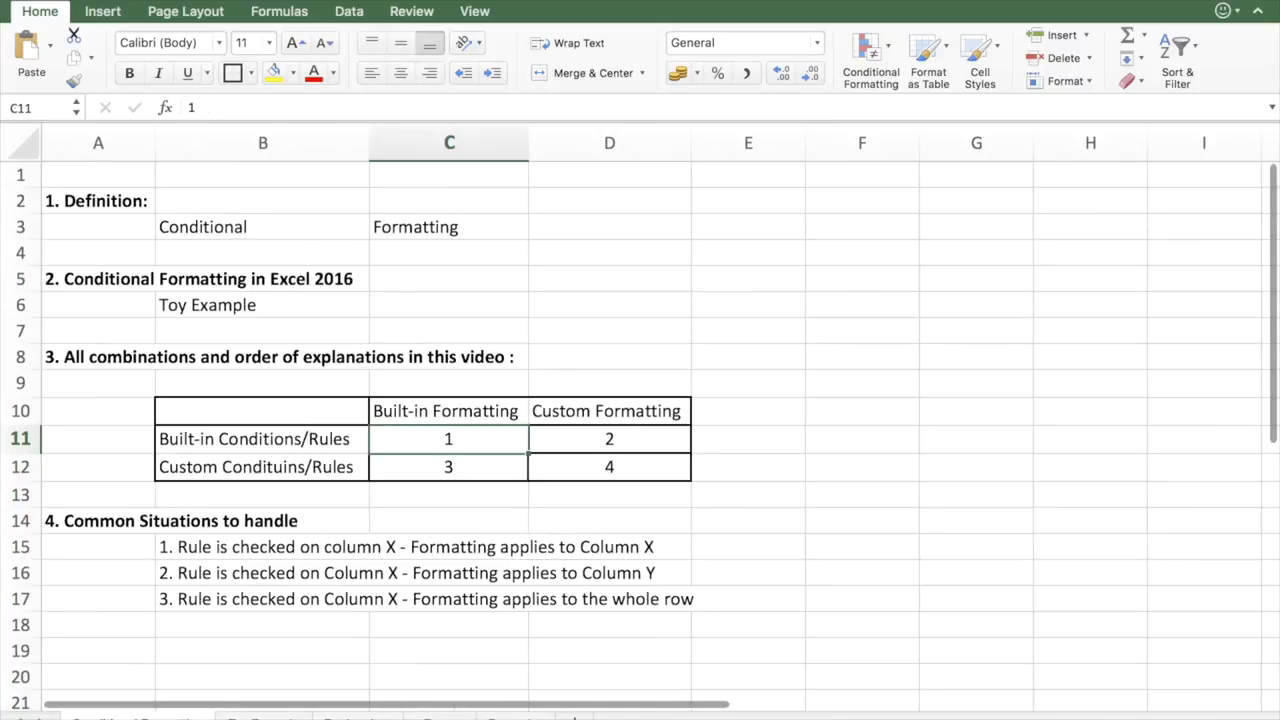
left_click(289, 452)
left_click(414, 445)
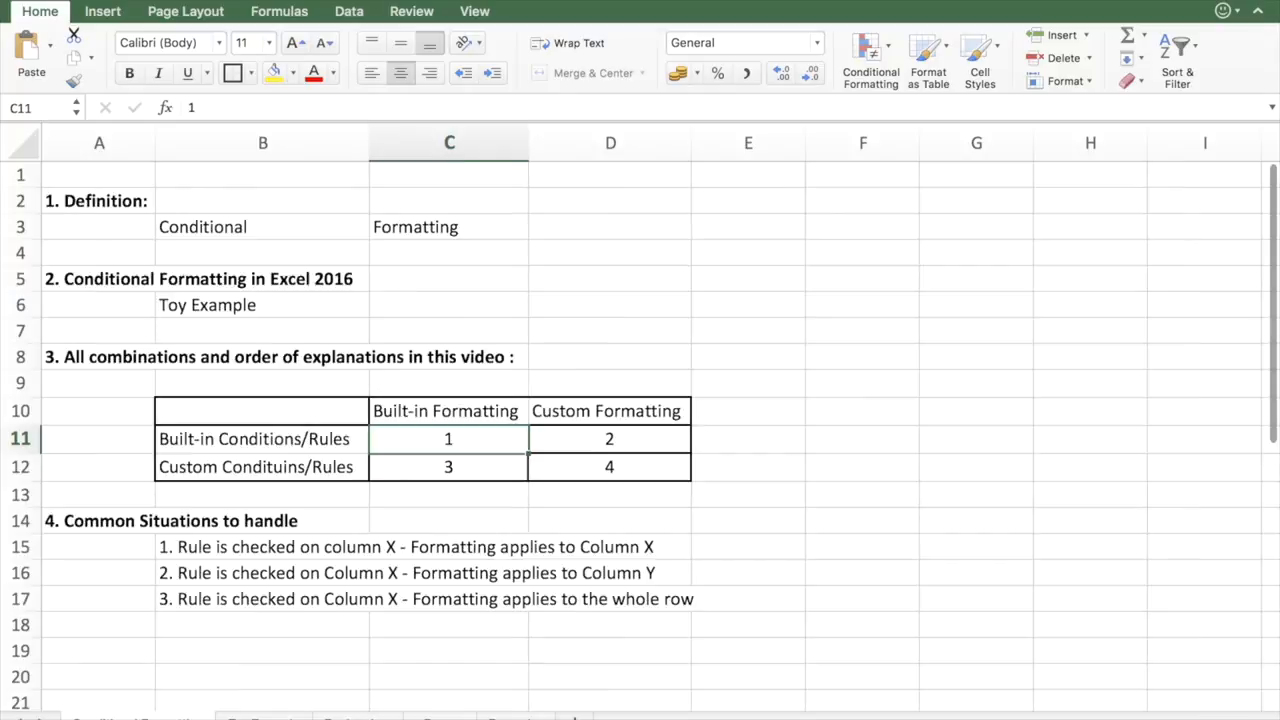
left_click(357, 717)
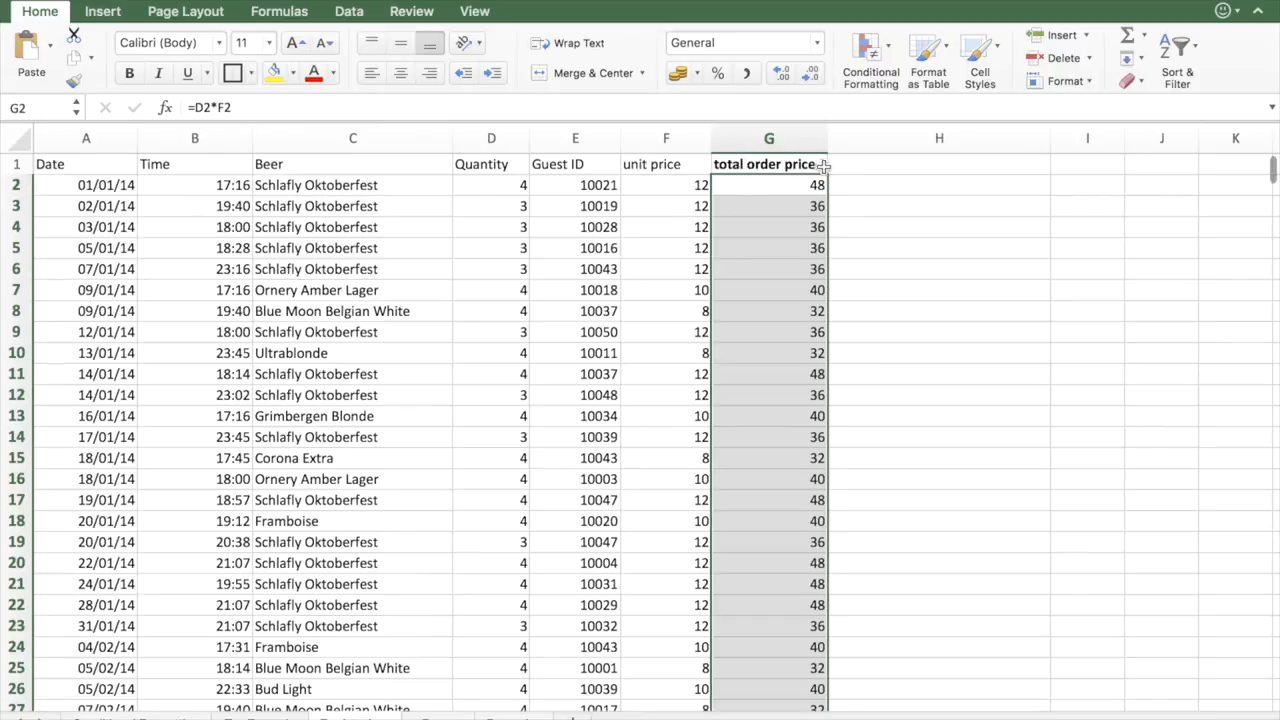
Start a greater-than highlight rule for the total order price values, formatted as green fill with dark green text.
left_click(889, 60)
mouse_move(892, 108)
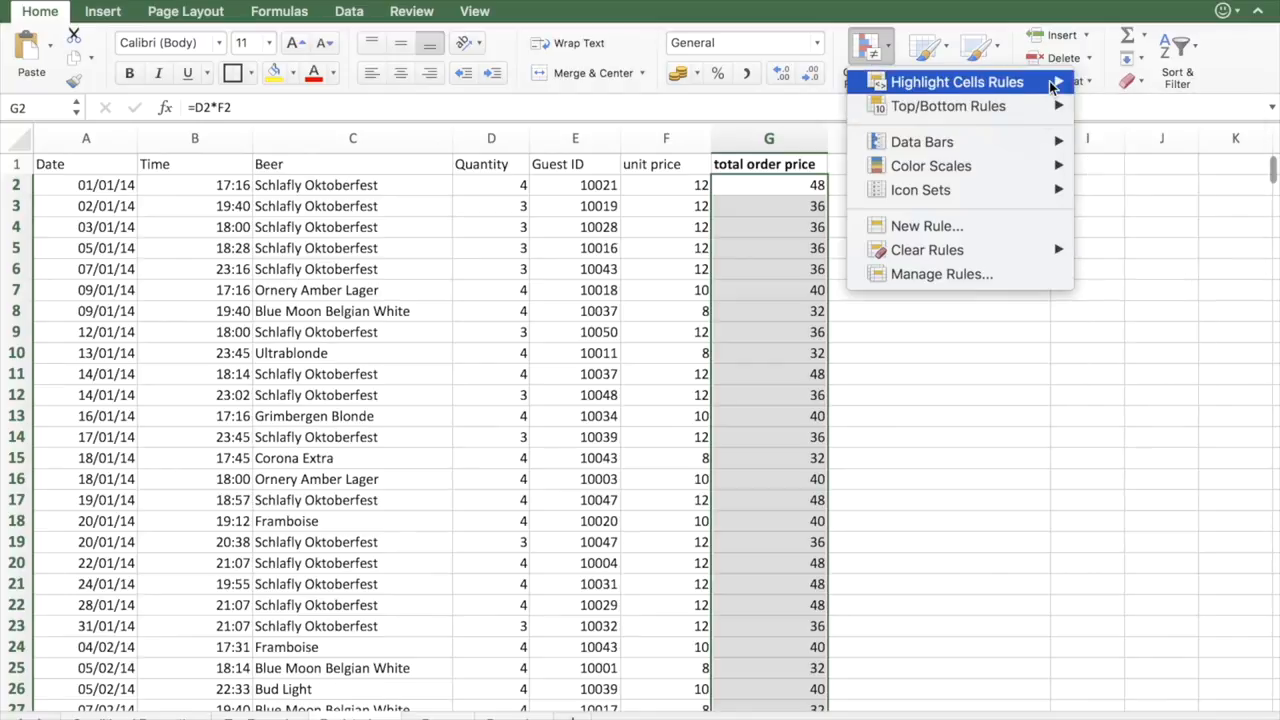
mouse_move(1052, 87)
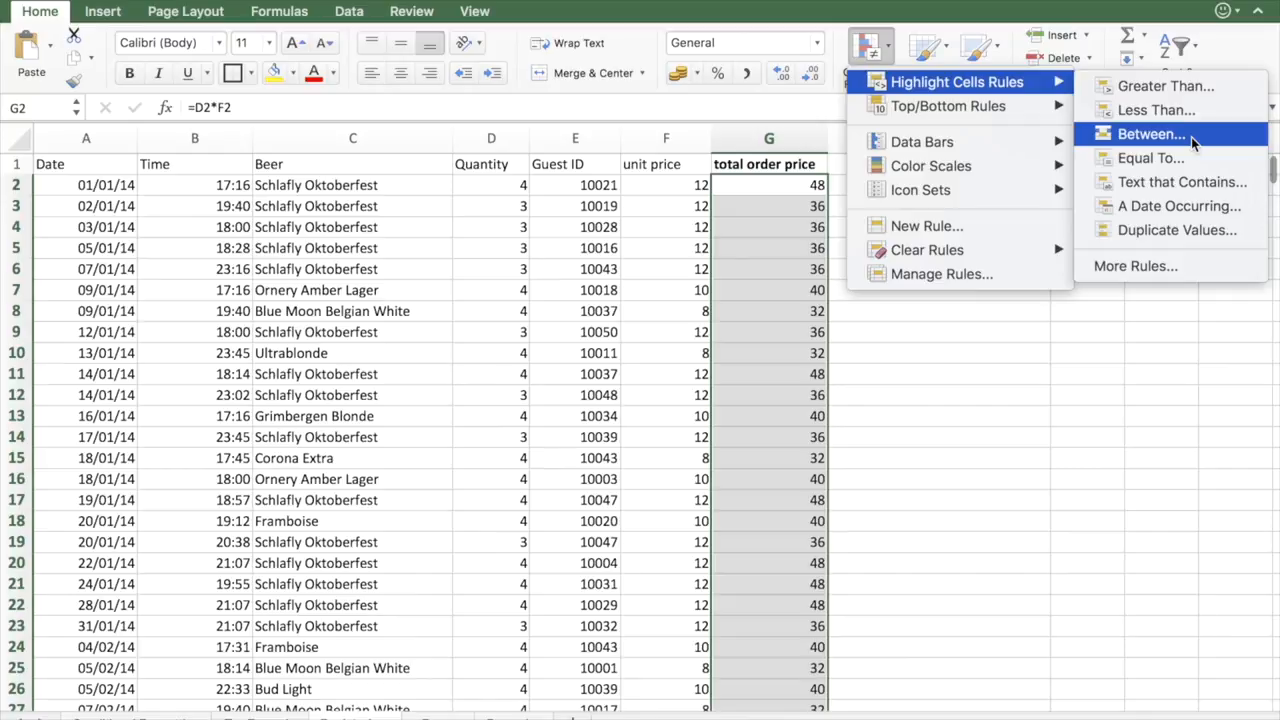
left_click(1187, 86)
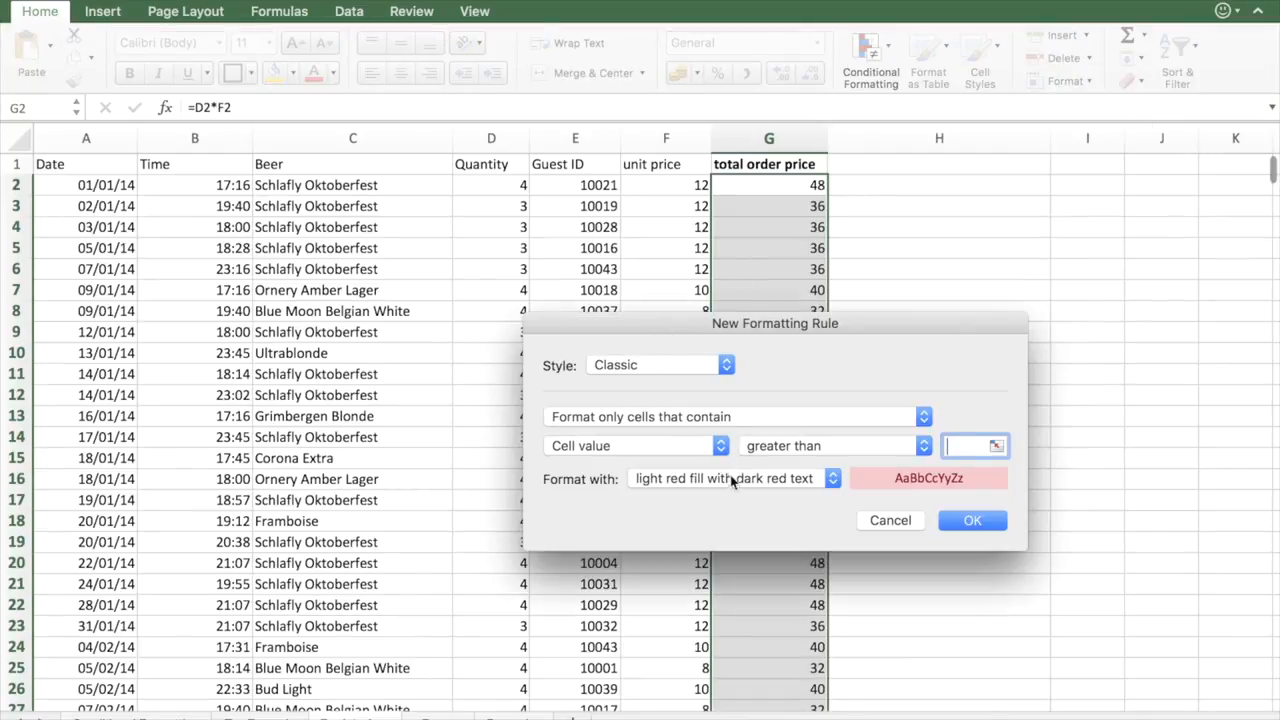
left_click(760, 482)
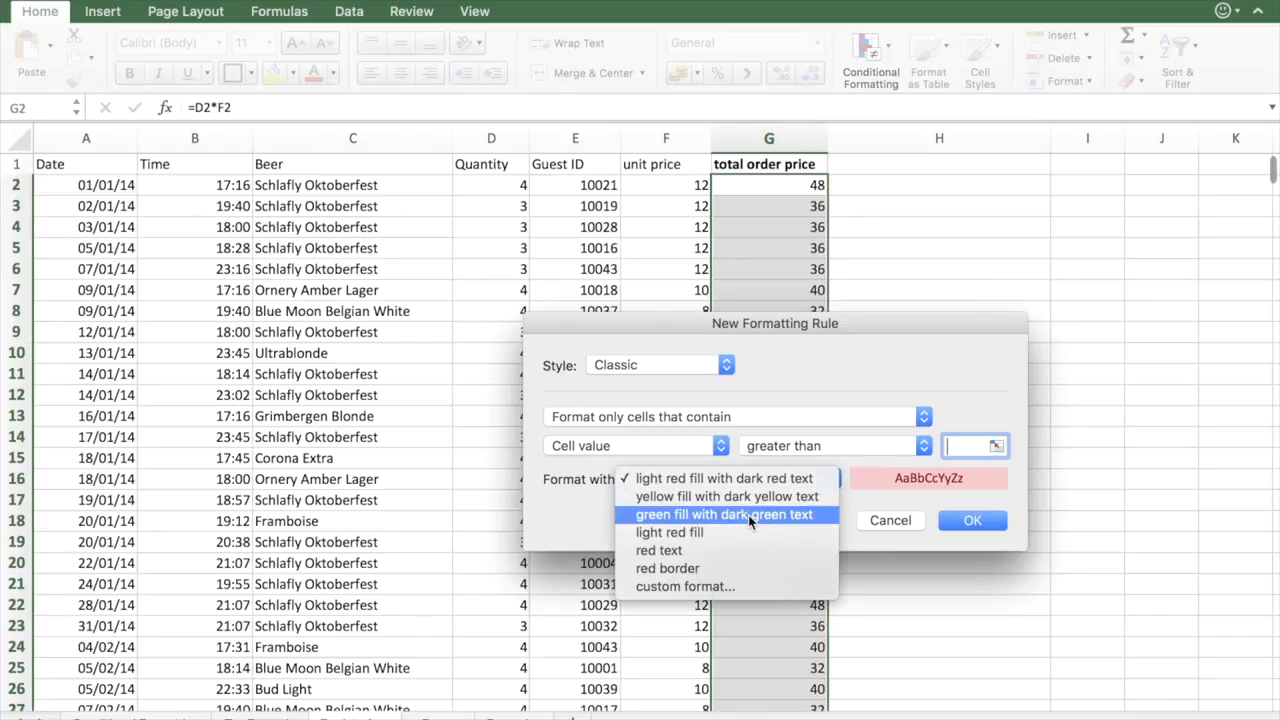
left_click(652, 521)
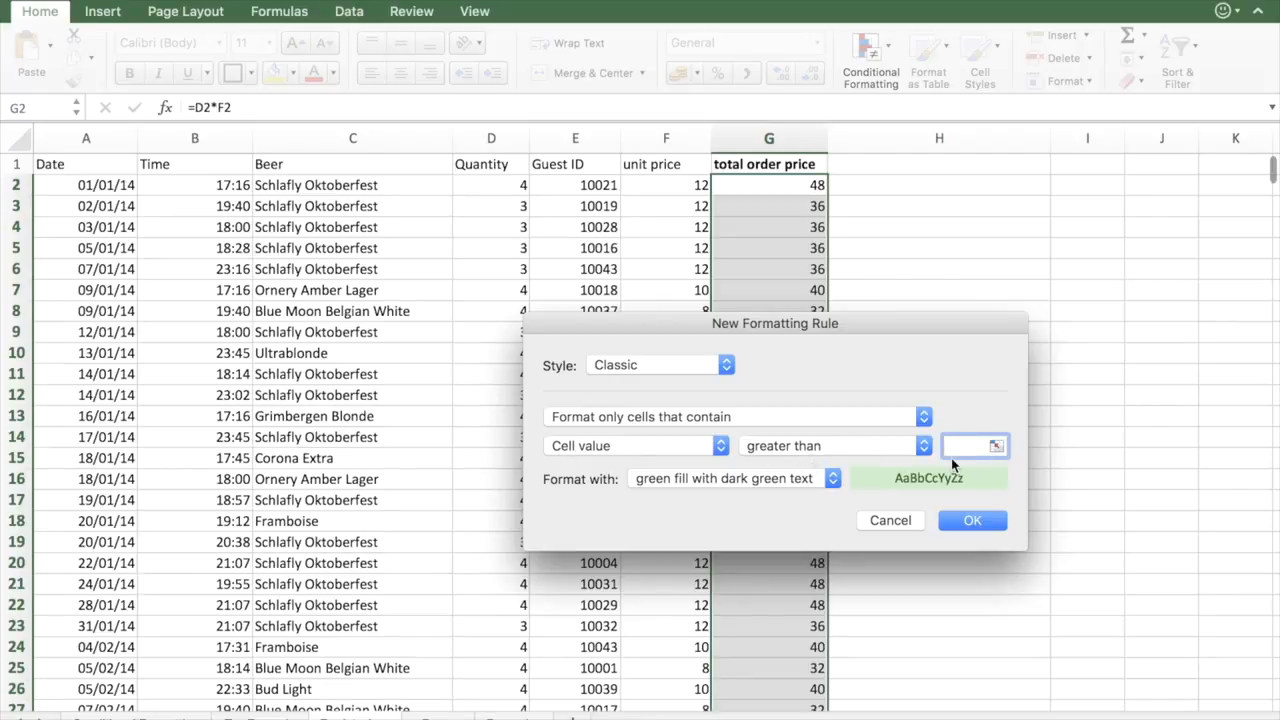
Set the greater-than threshold to 39, apply the rule, and check the highlighting down the total order price column.
type("40")
key("BackSpace")
key("BackSpace")
type("39")
left_click(973, 521)
left_click(834, 206)
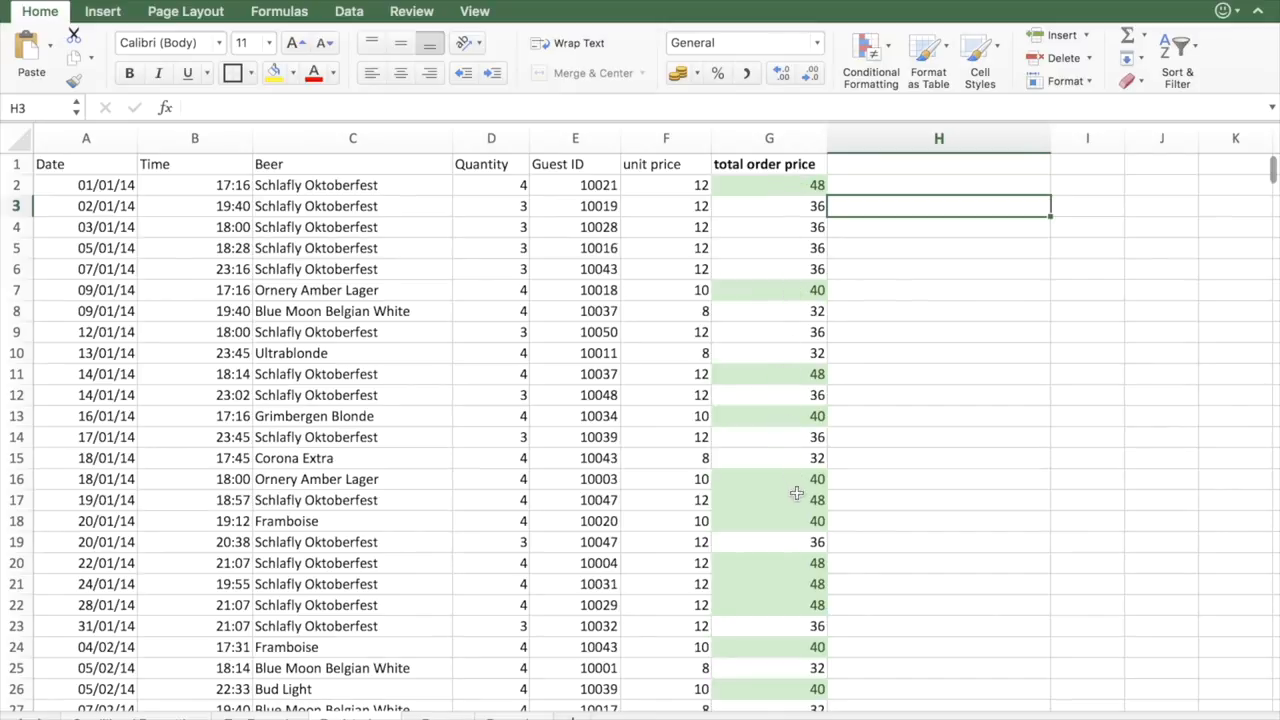
scroll(800, 526, "down", 2)
scroll(800, 526, "down", 7)
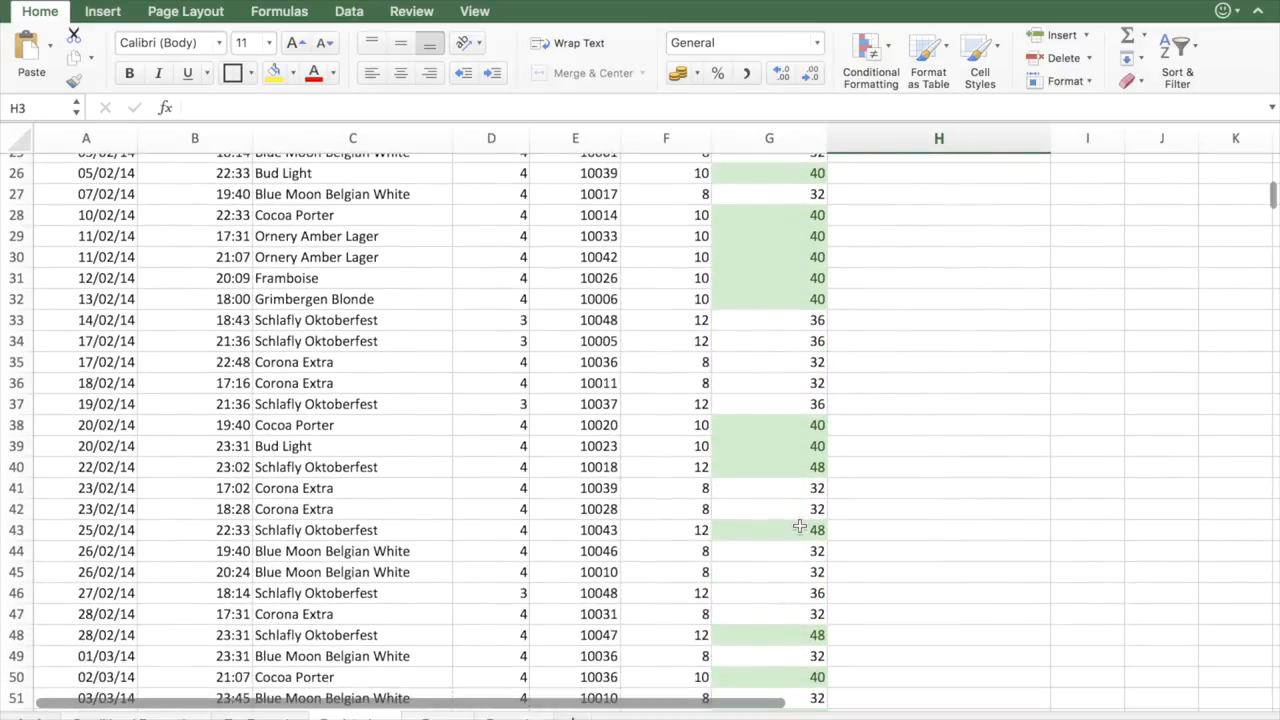
scroll(800, 526, "down", 1)
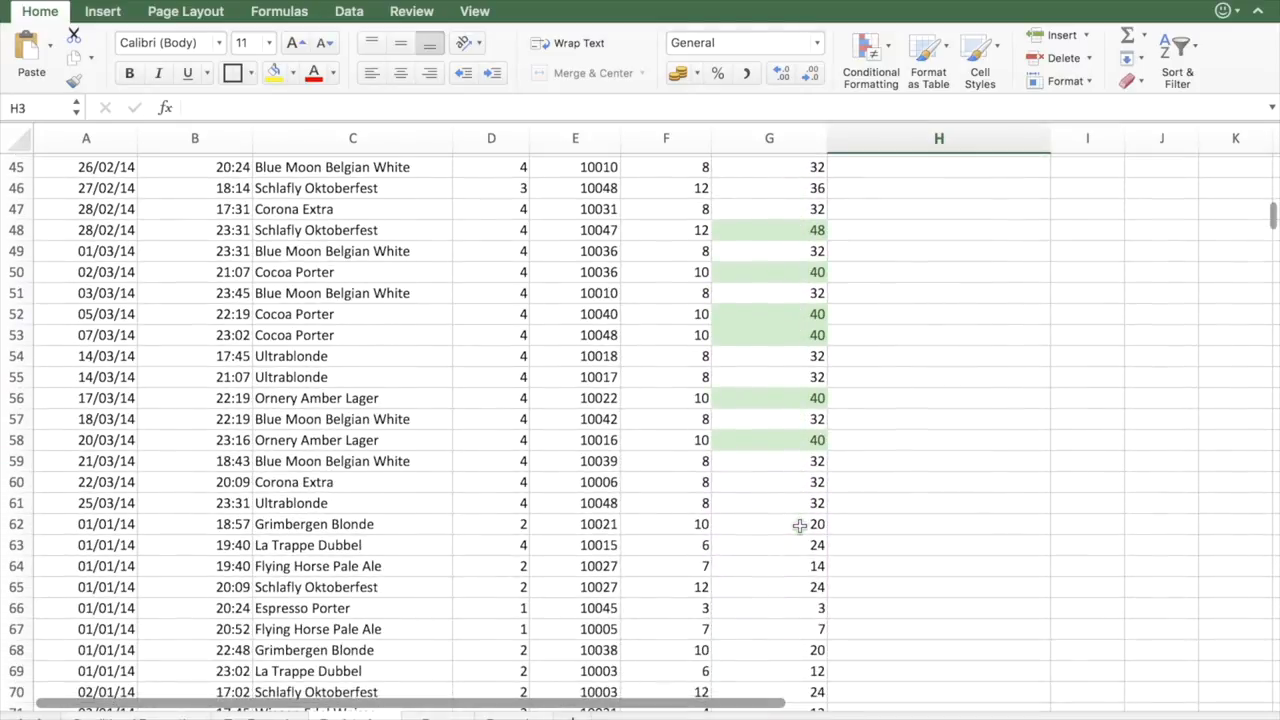
scroll(805, 495, "up", 15)
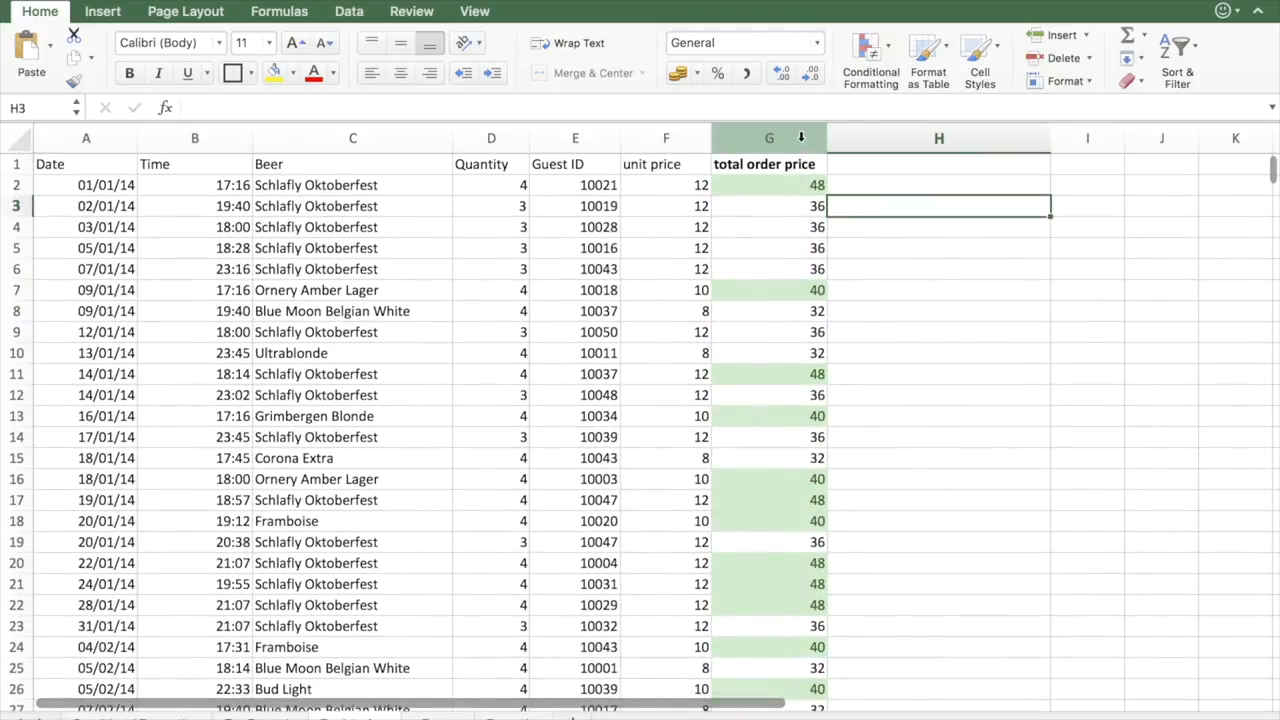
Sort the orders with an expanded selection by the total order price column's cell color, placing the green cells on top.
left_click(800, 137)
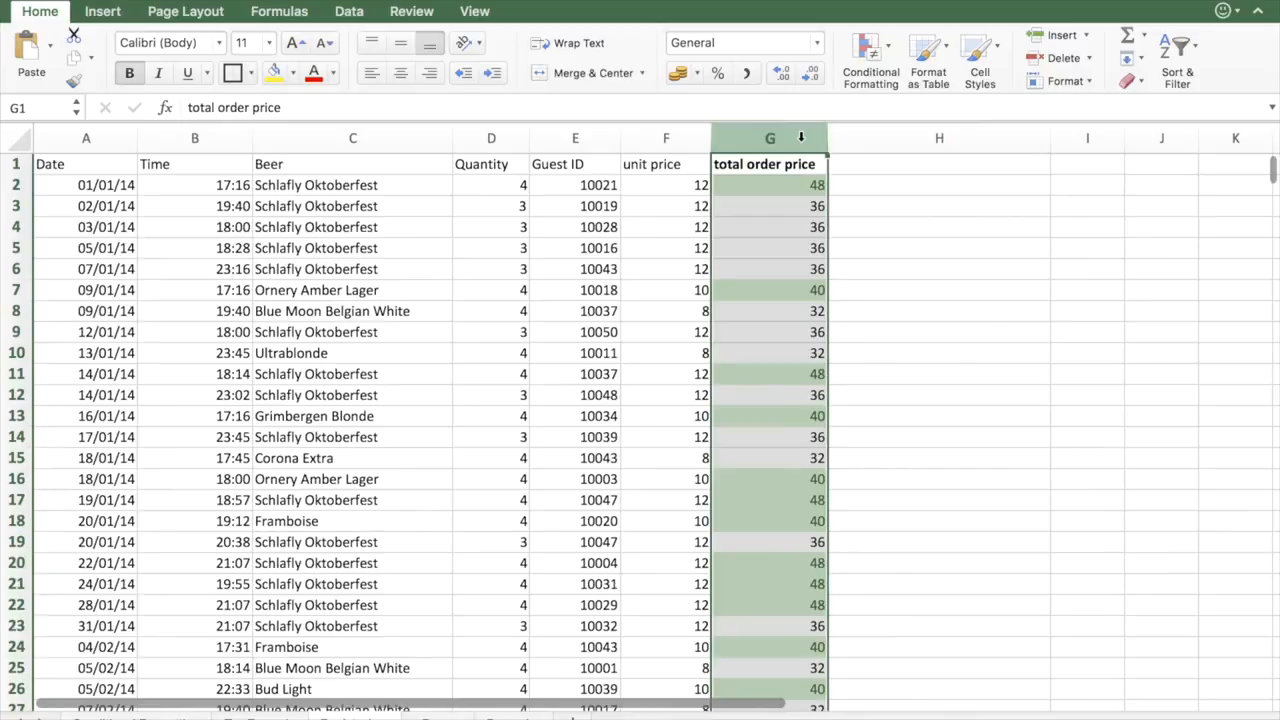
left_click(1178, 48)
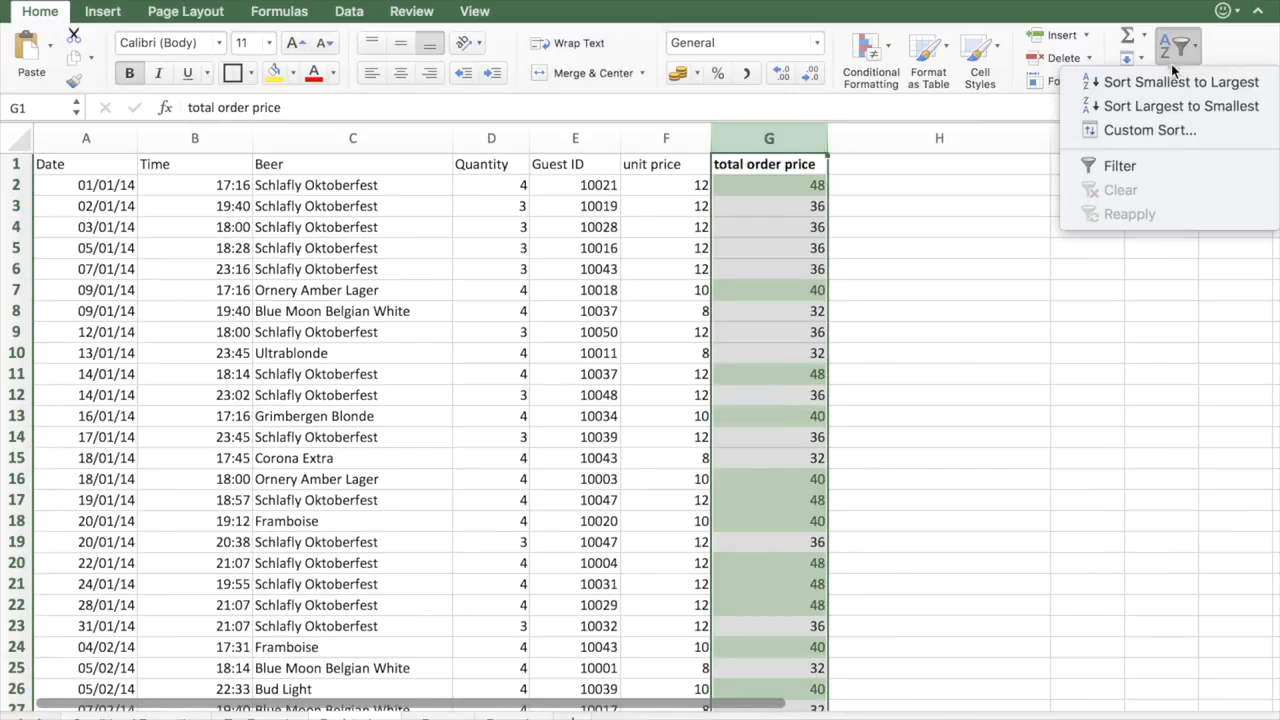
left_click(1165, 130)
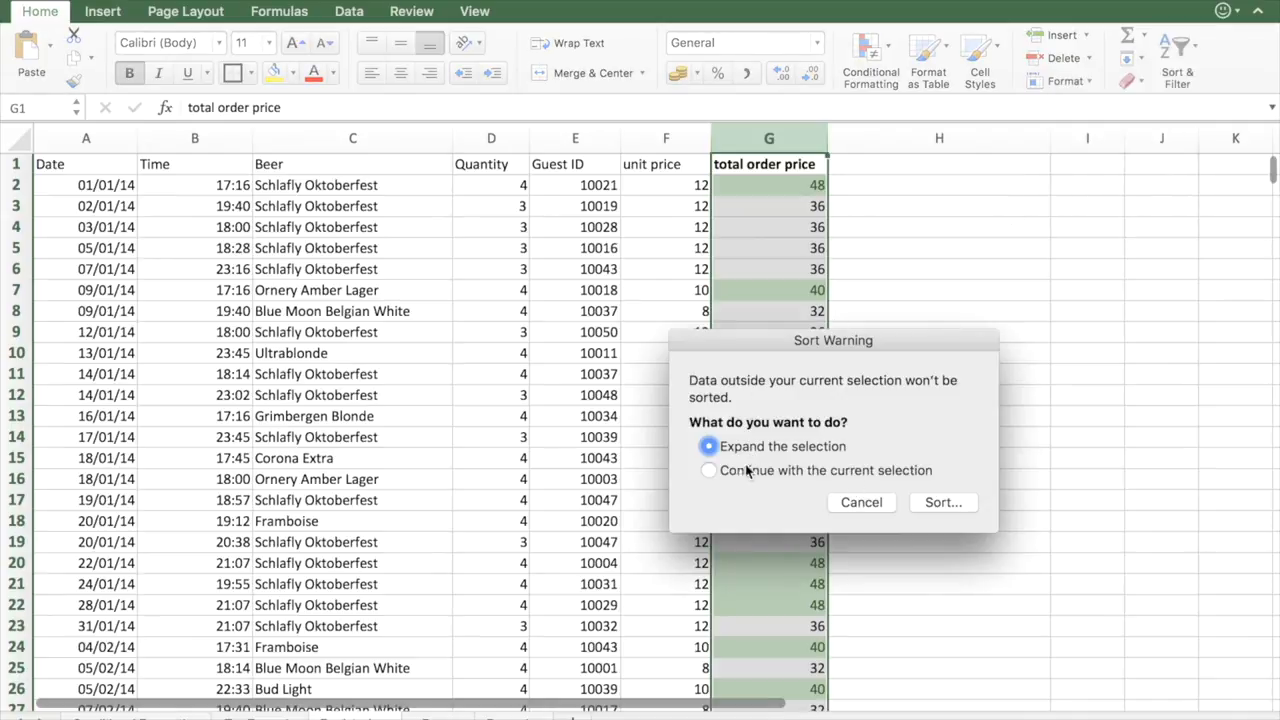
left_click(943, 502)
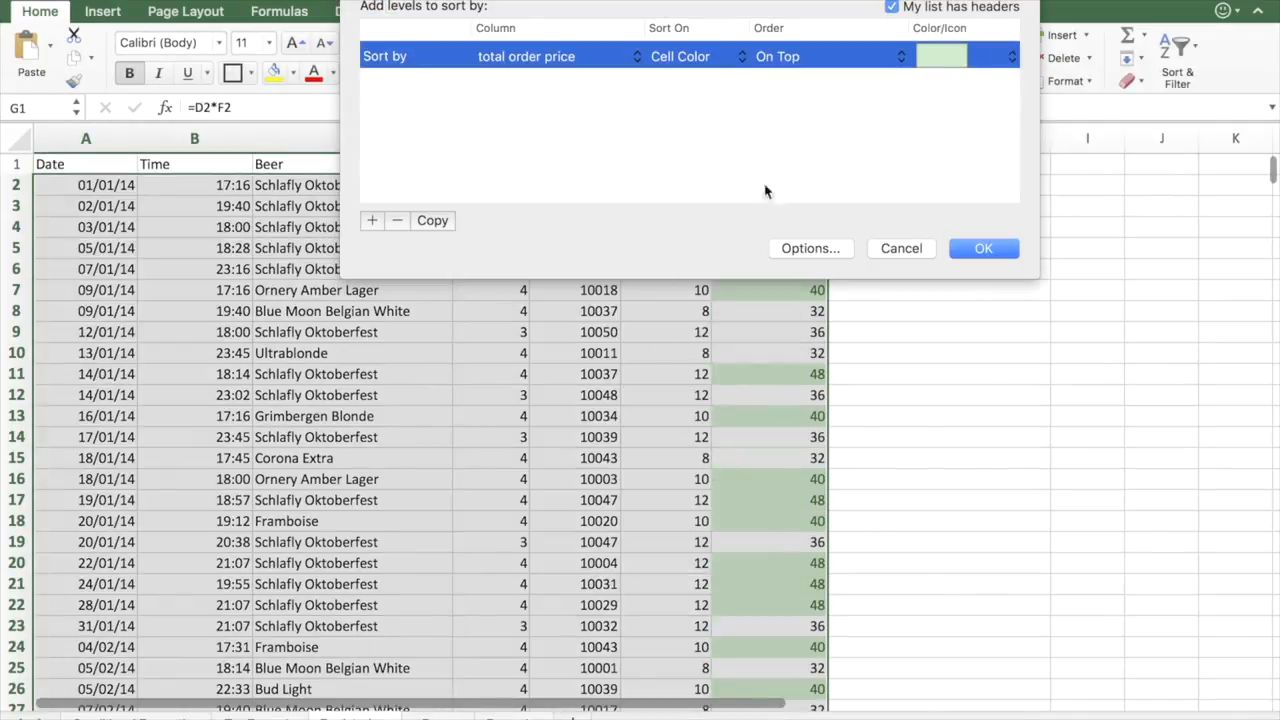
left_click(698, 56)
left_click(806, 89)
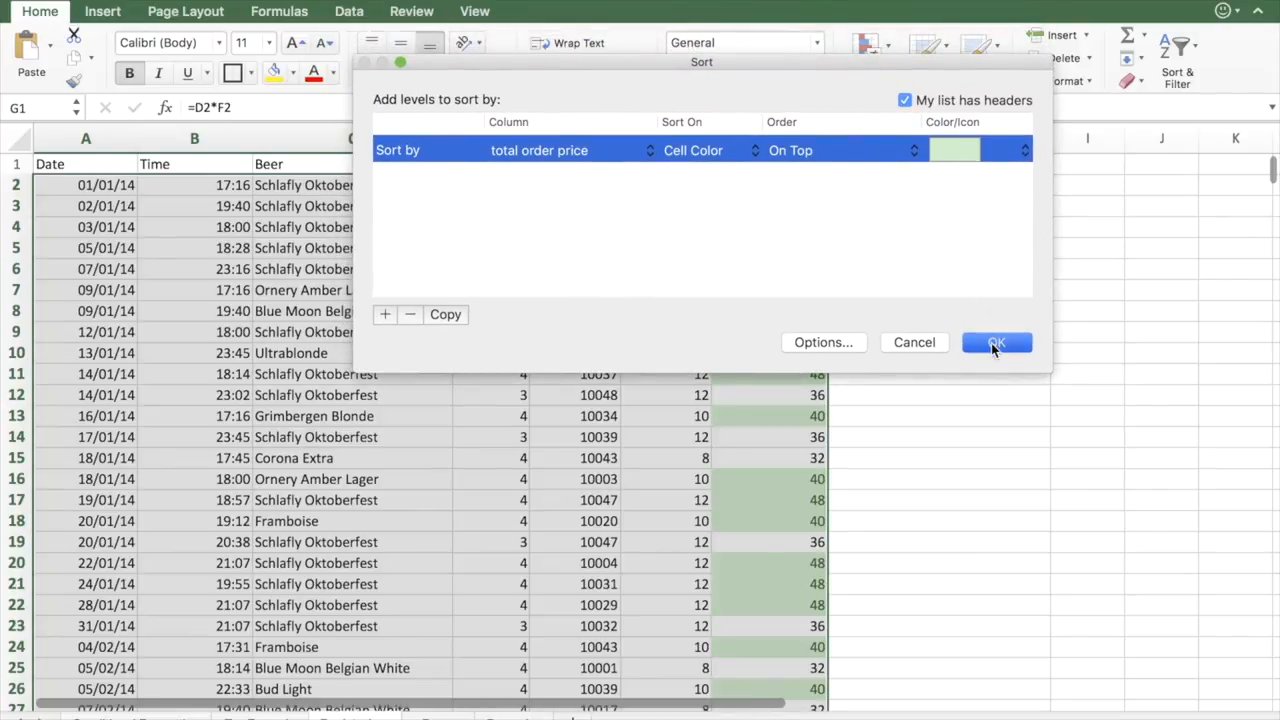
left_click(991, 343)
Examine the sorted total order price column, selecting the green-highlighted block from G51 up to the header.
scroll(763, 482, "down", 13)
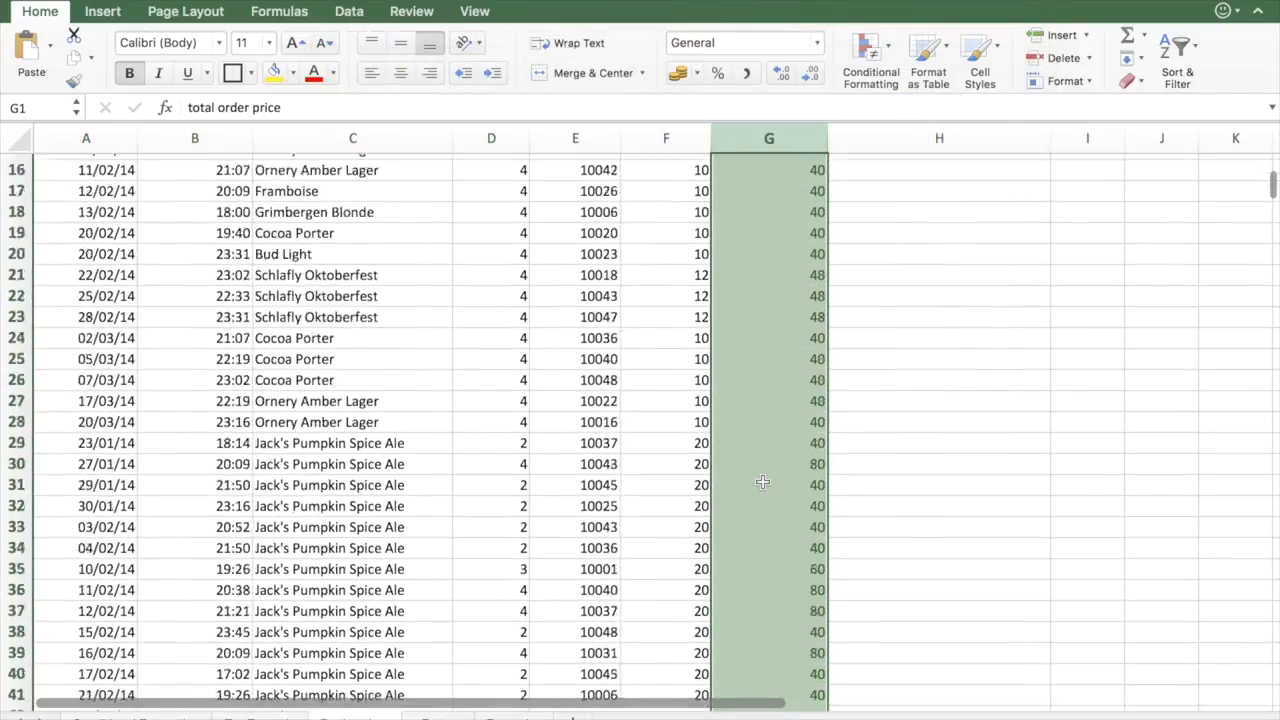
scroll(763, 482, "down", 12)
left_click(549, 400)
scroll(549, 400, "up", 15)
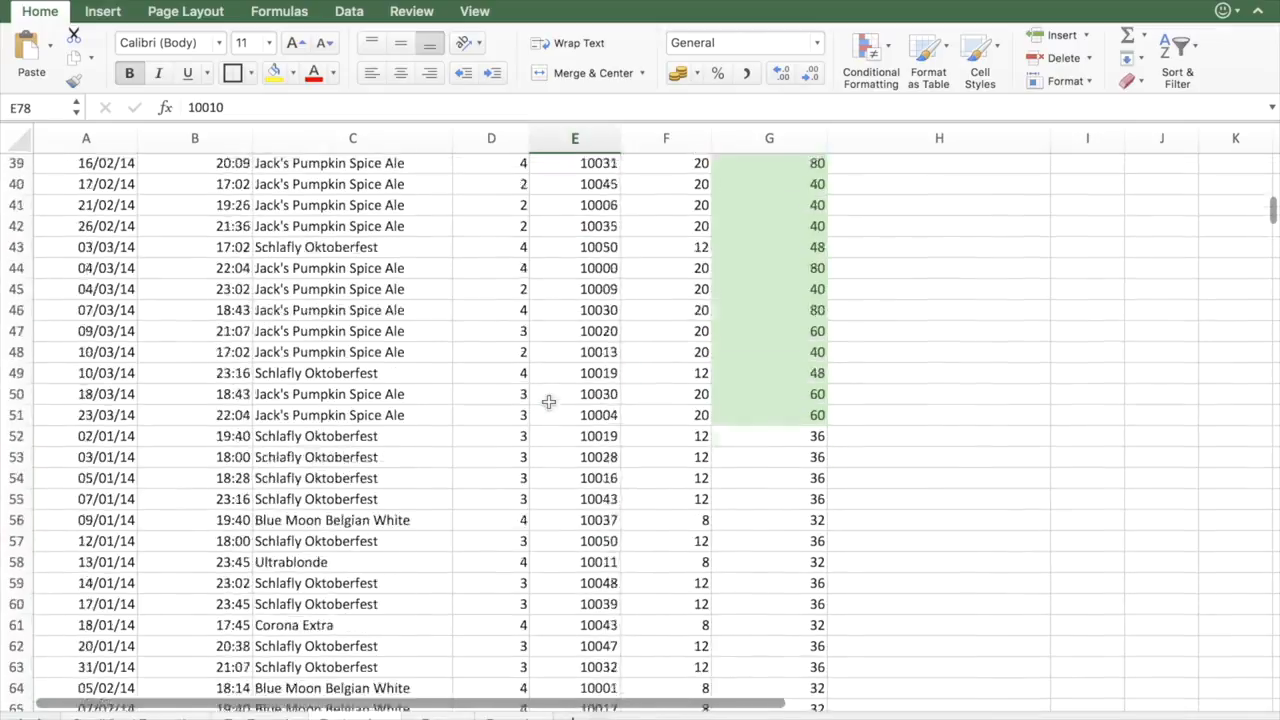
scroll(549, 403, "up", 1)
left_click(776, 599)
key("ctrl+shift+Up")
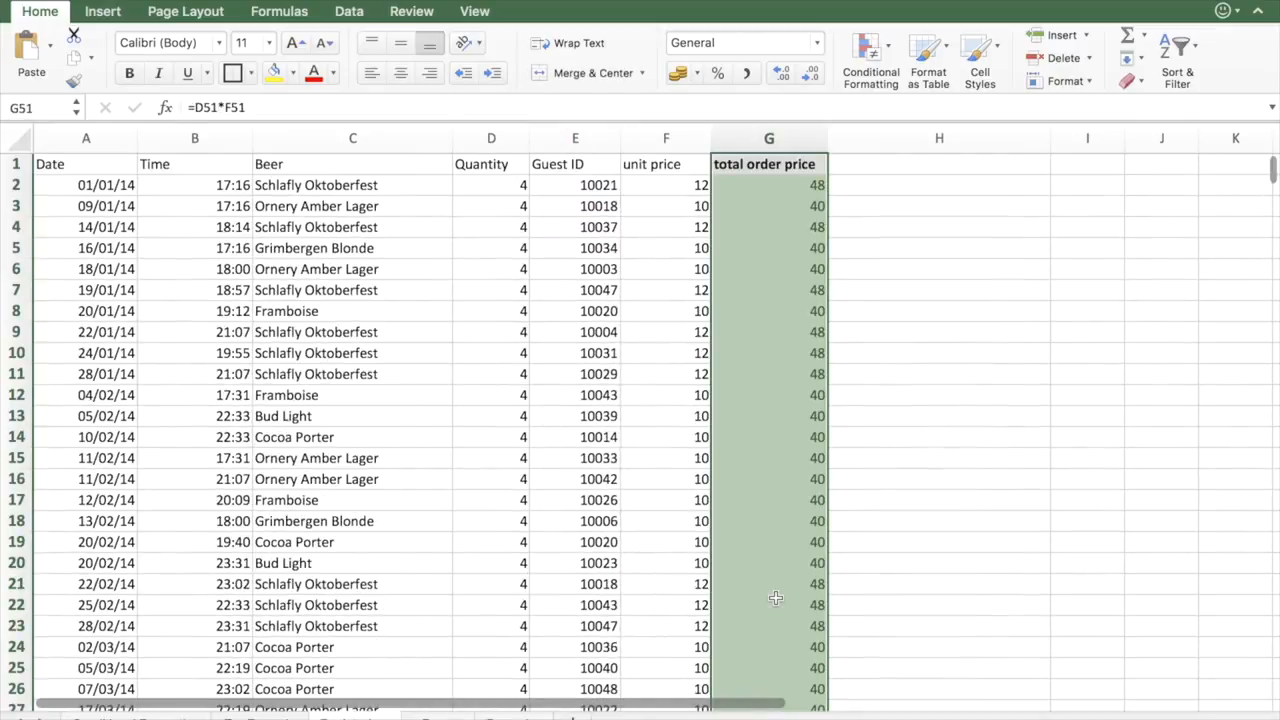
left_click(808, 183)
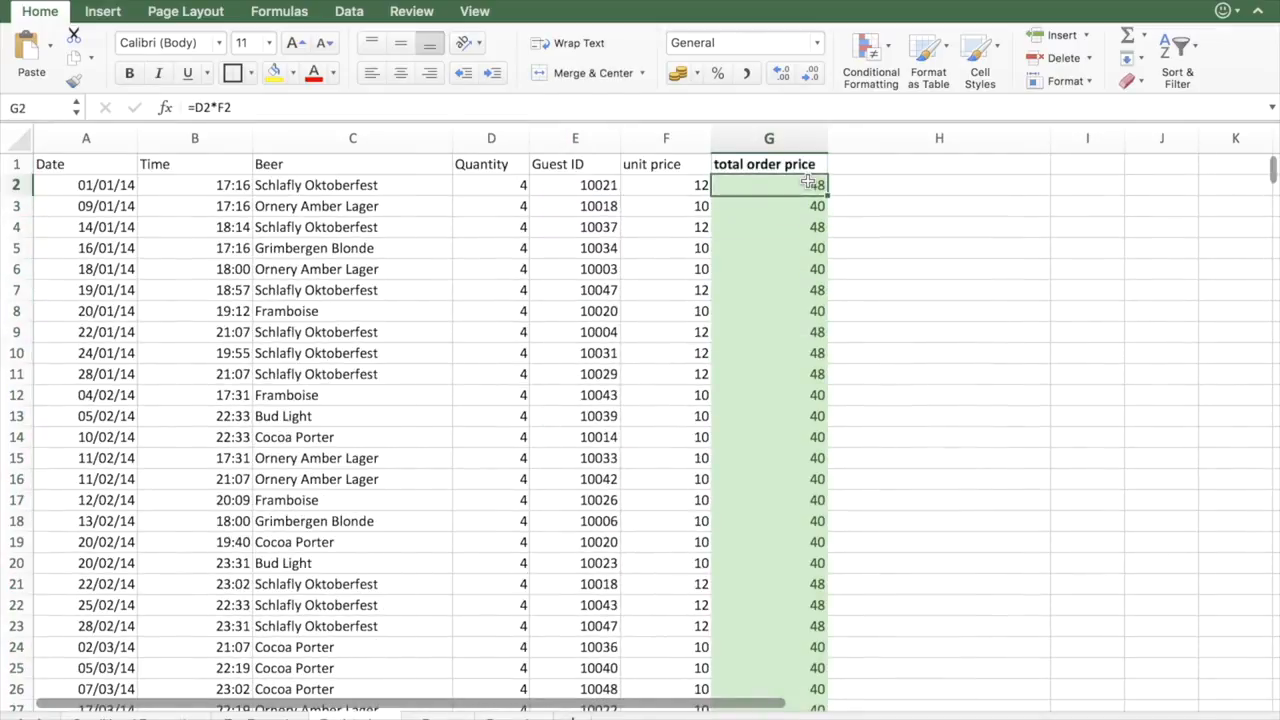
left_click(810, 165)
scroll(803, 491, "down", 10)
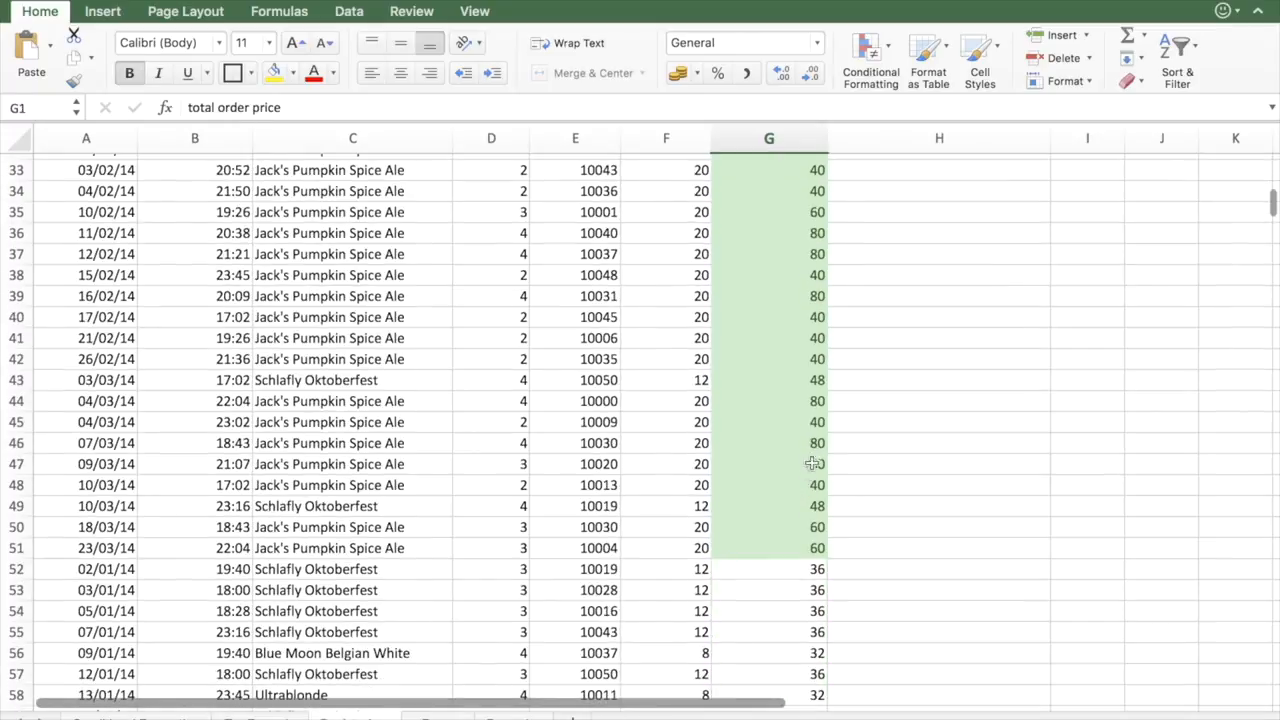
left_click(801, 543)
key("ctrl+shift+Up")
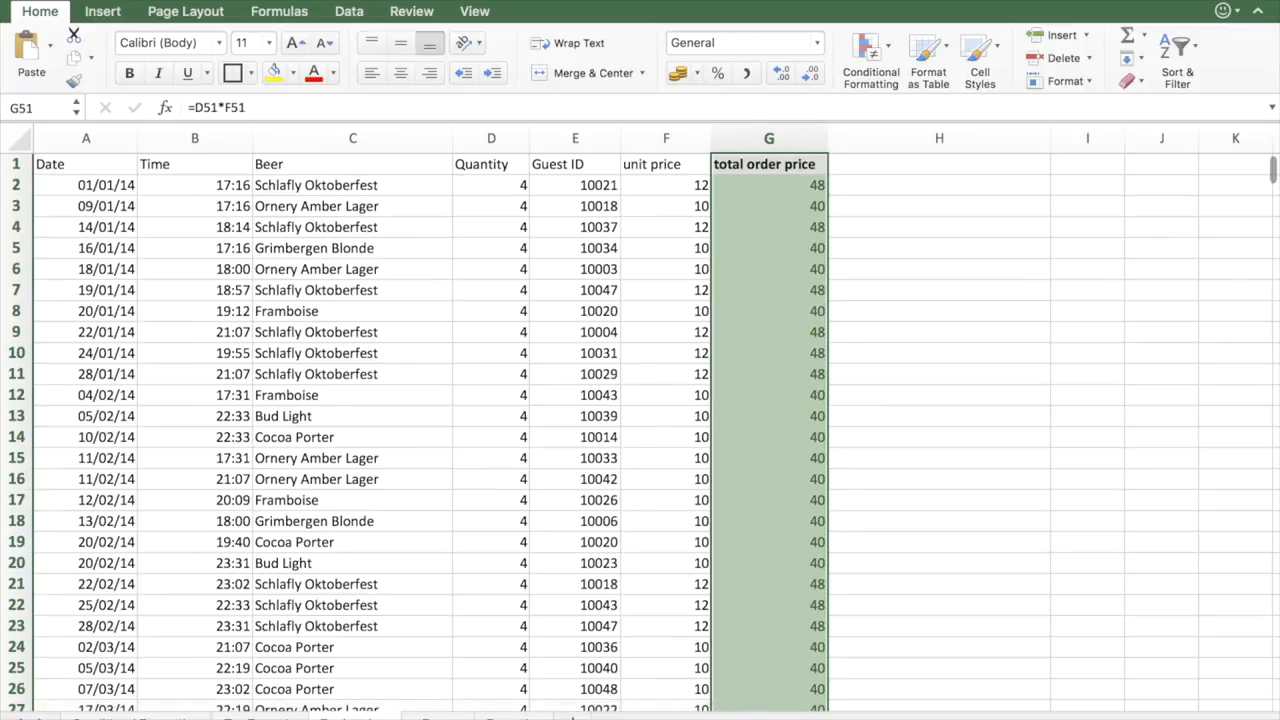
left_click(766, 186)
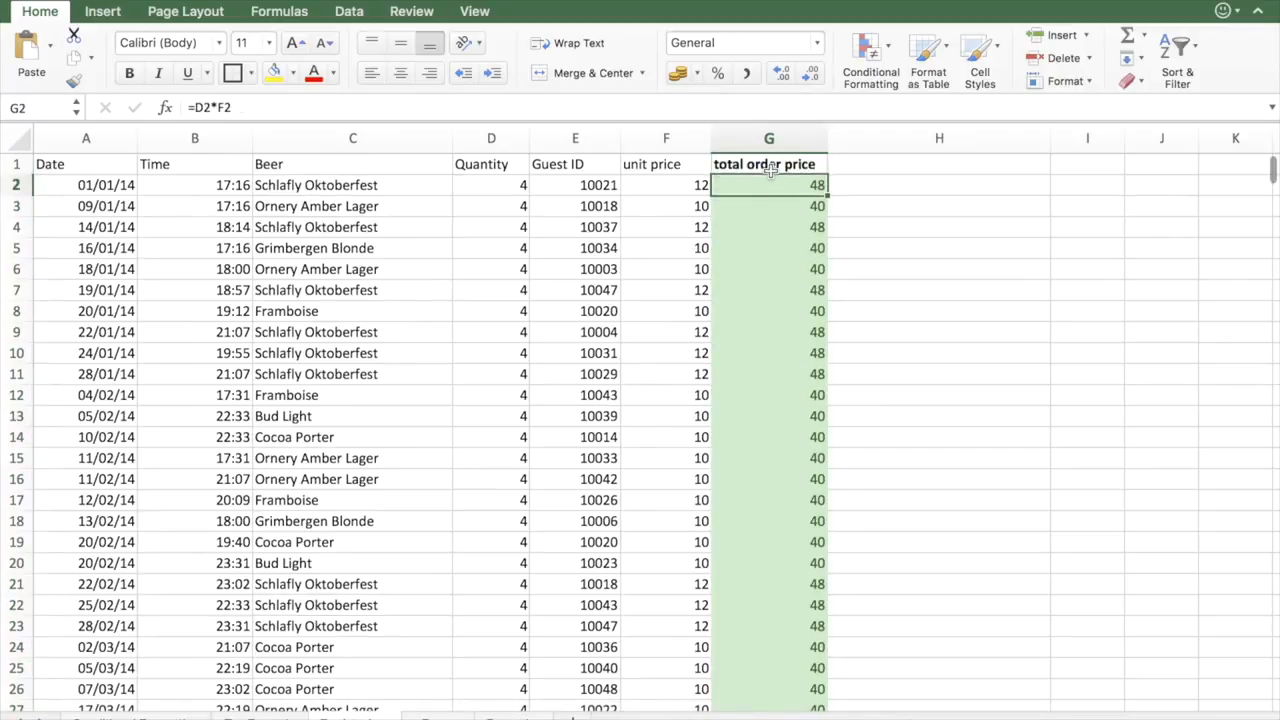
left_click(770, 170)
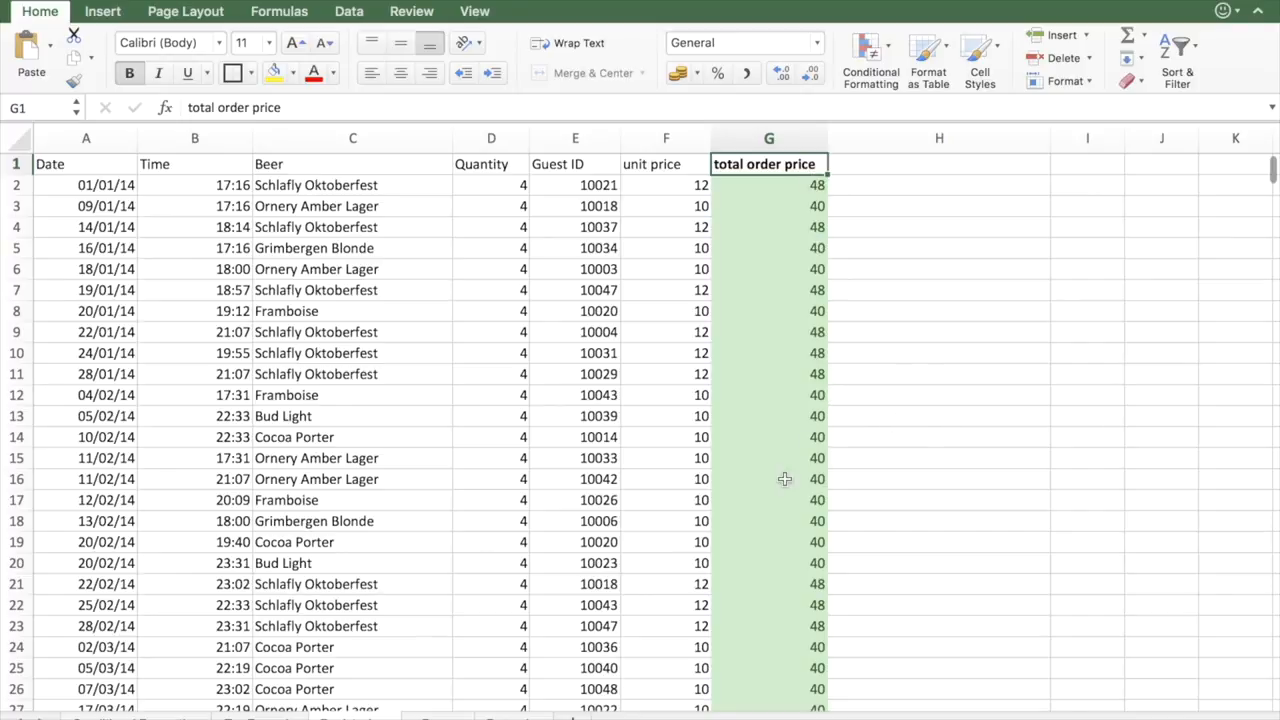
Count the total order price values with =COUNT(G:G) in cell H4 and undo the entry.
left_click(908, 230)
type("=c")
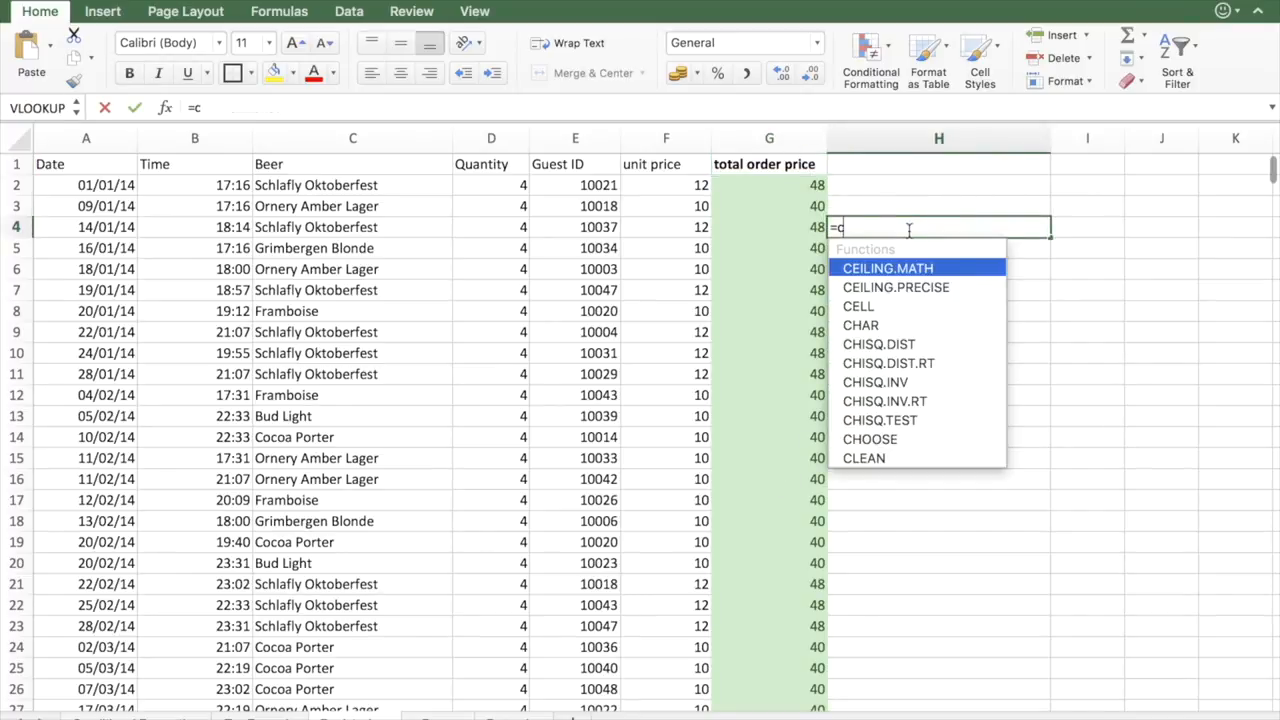
type("ount(")
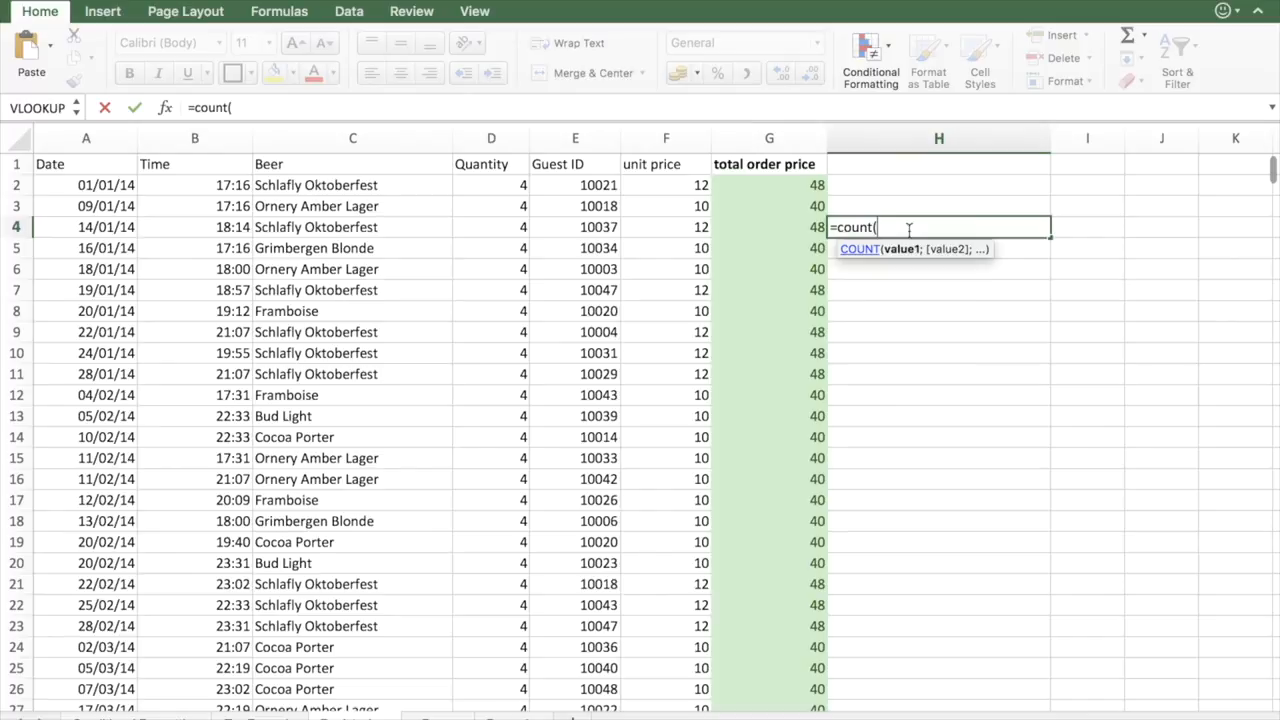
left_click(784, 142)
type(")")
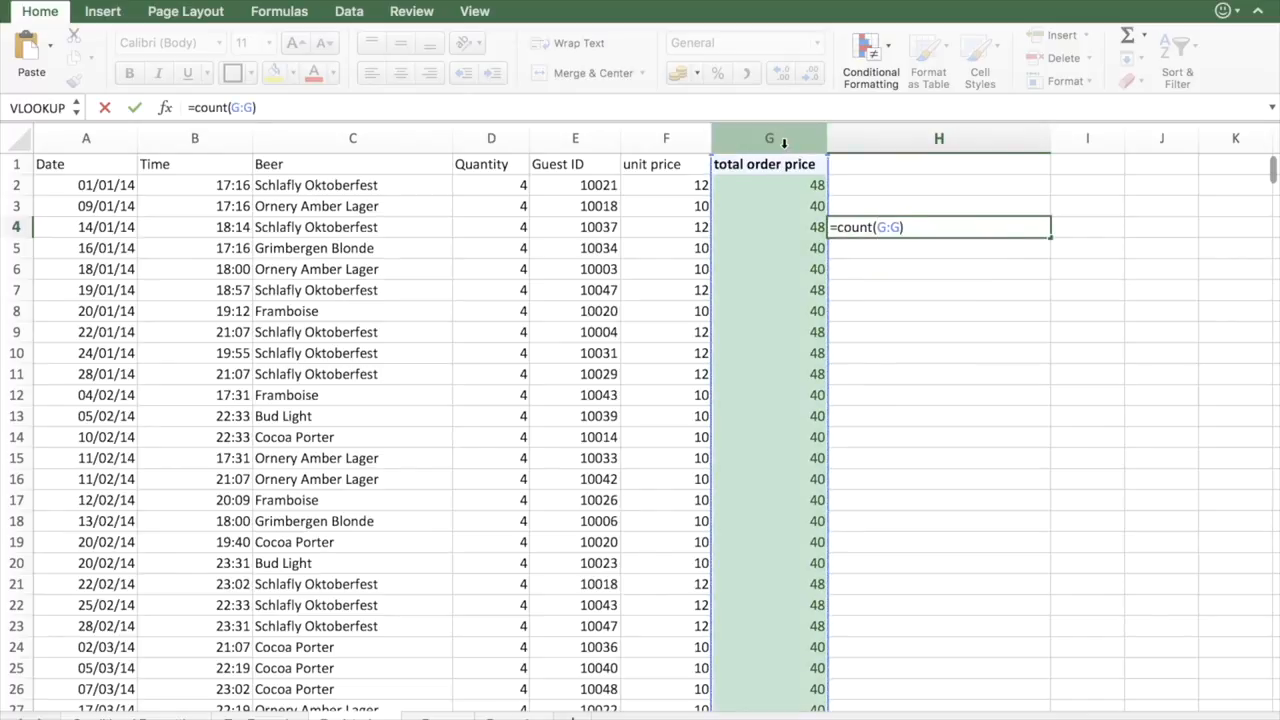
key("Return")
left_click(978, 229)
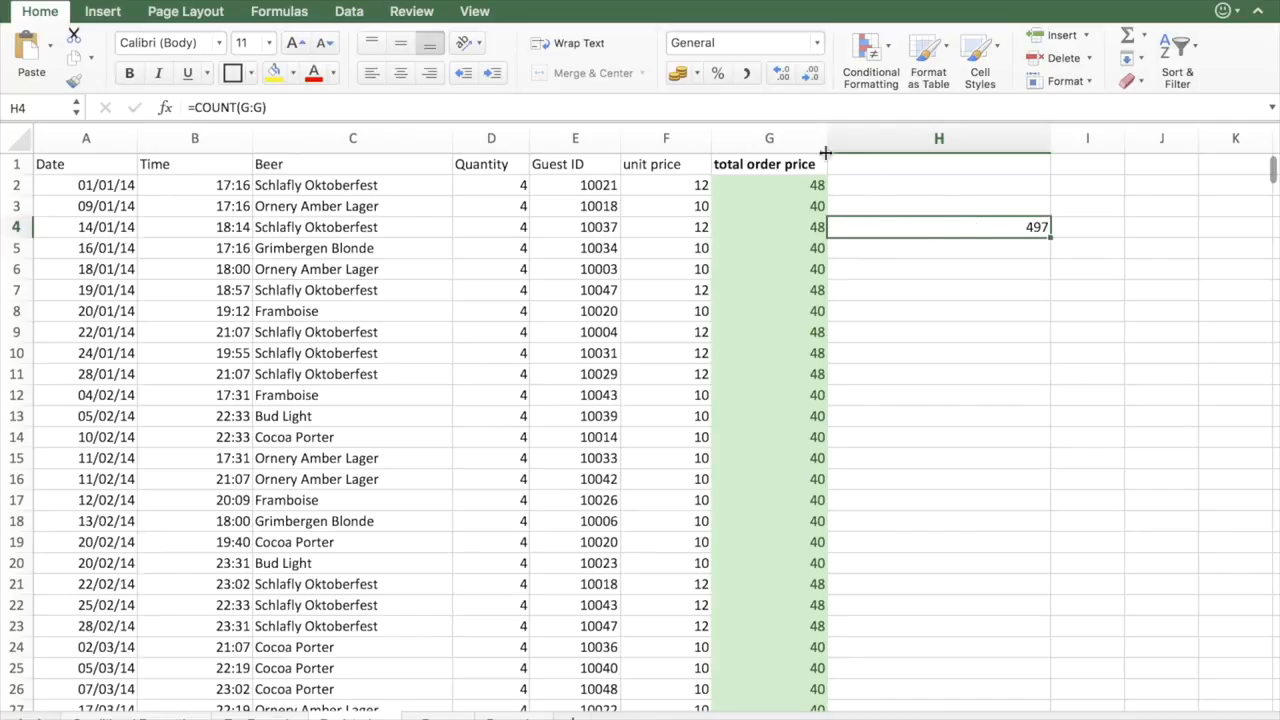
left_click(790, 138)
key("ctrl+z")
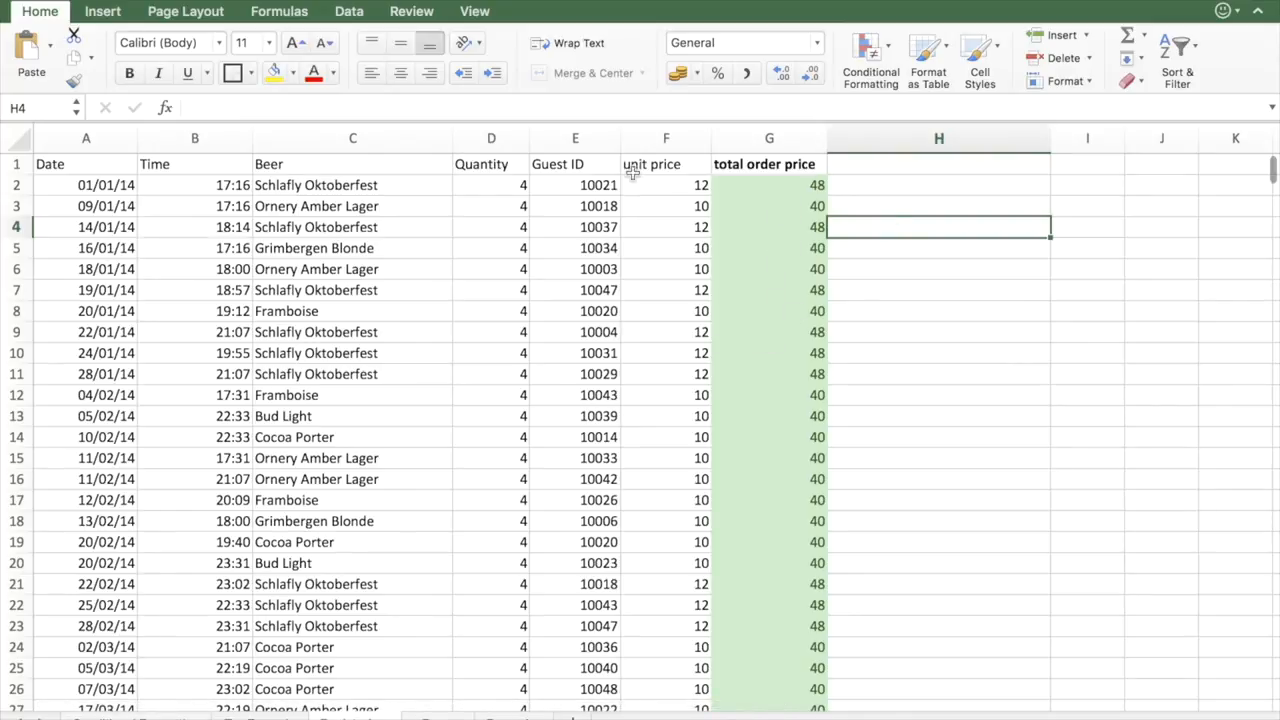
Clear the conditional formatting rules from the entire sheet.
left_click(808, 149)
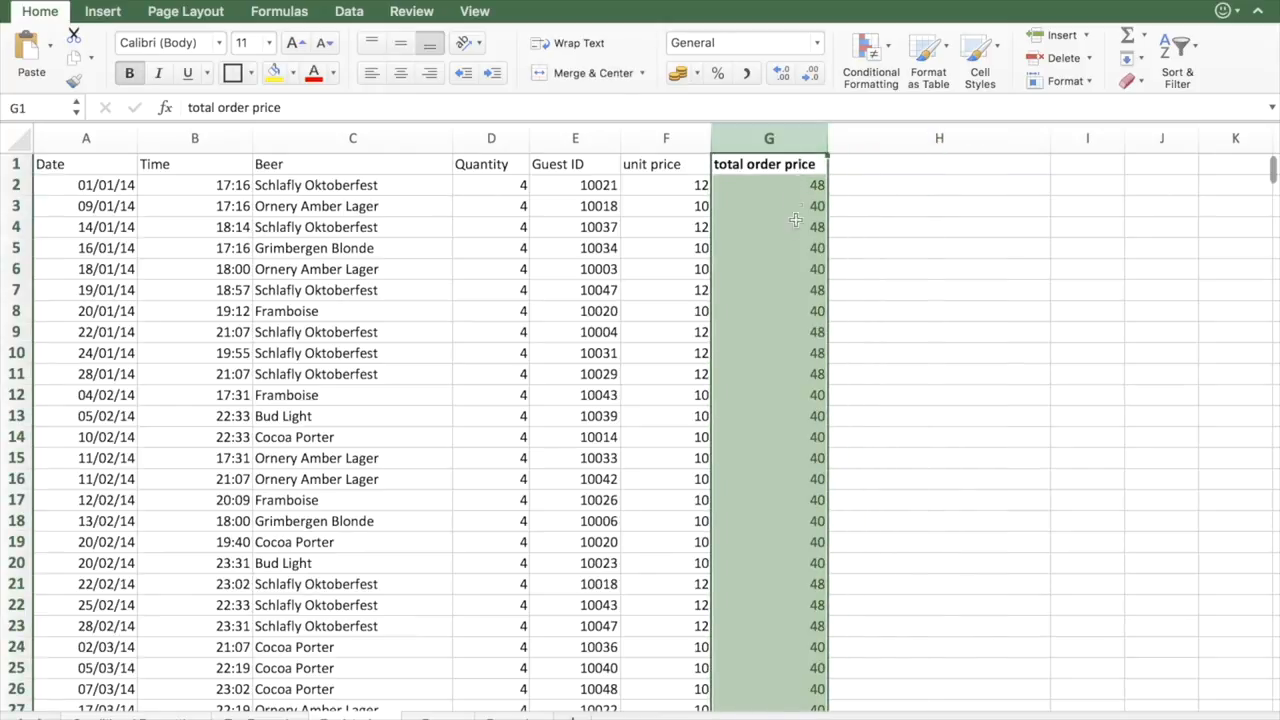
left_click(870, 55)
mouse_move(908, 88)
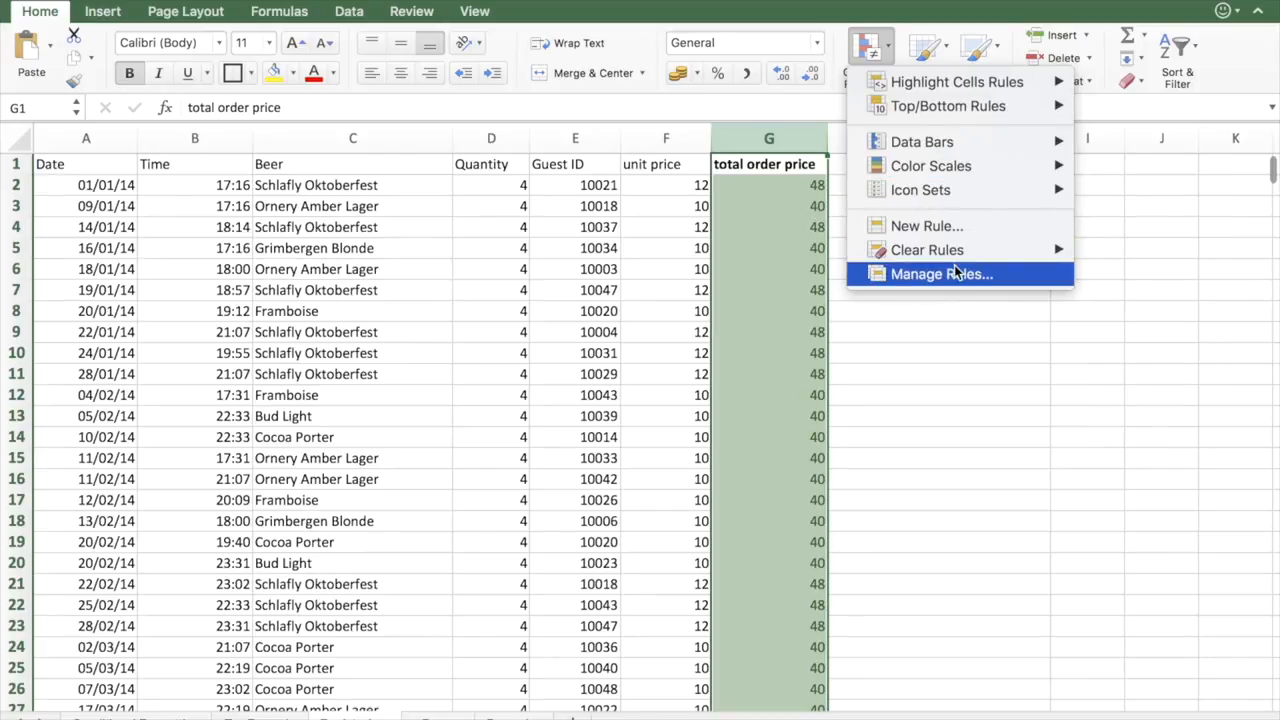
mouse_move(965, 245)
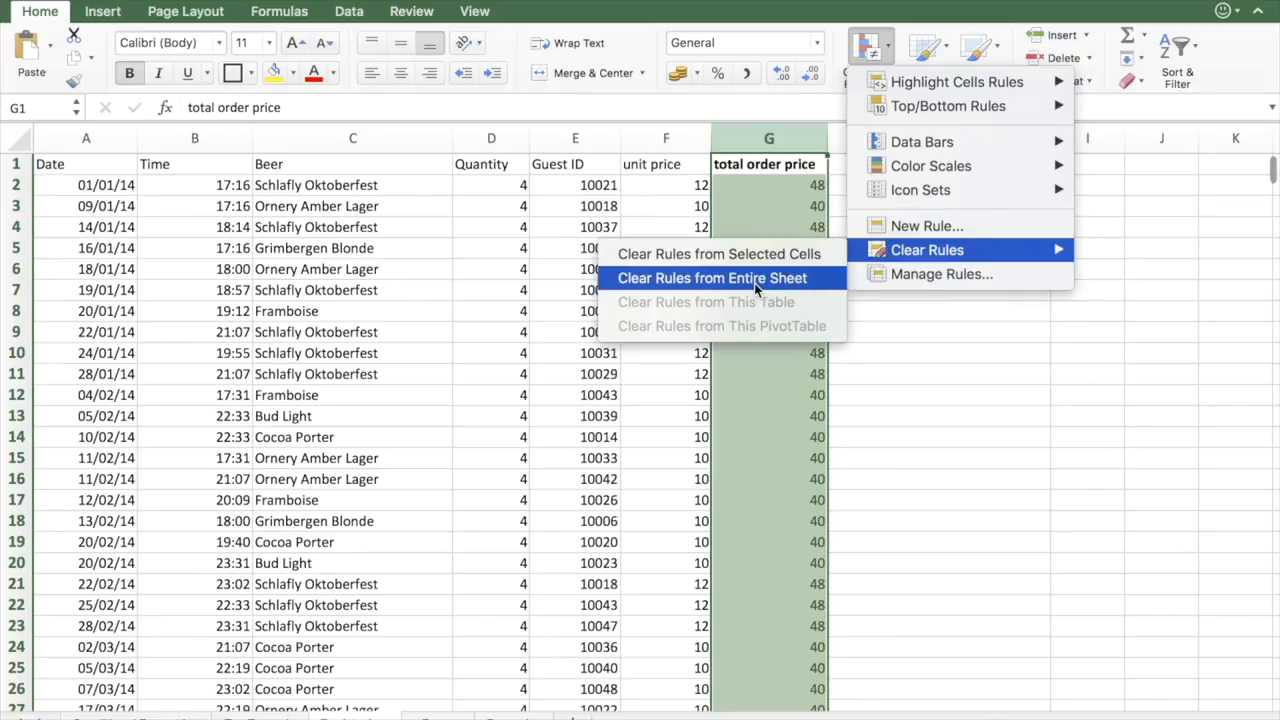
left_click(725, 283)
left_click(953, 266)
Start a less-than highlight rule for the total order price column with a threshold of 20.
left_click(797, 147)
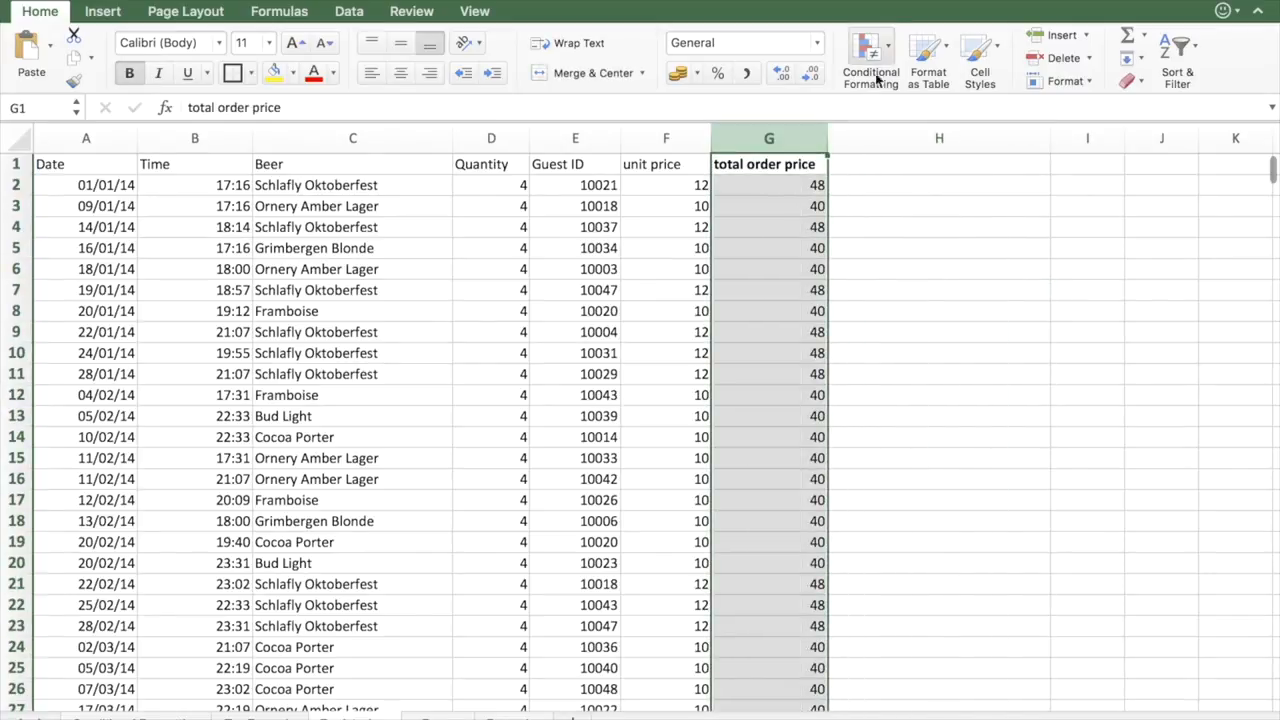
left_click(887, 57)
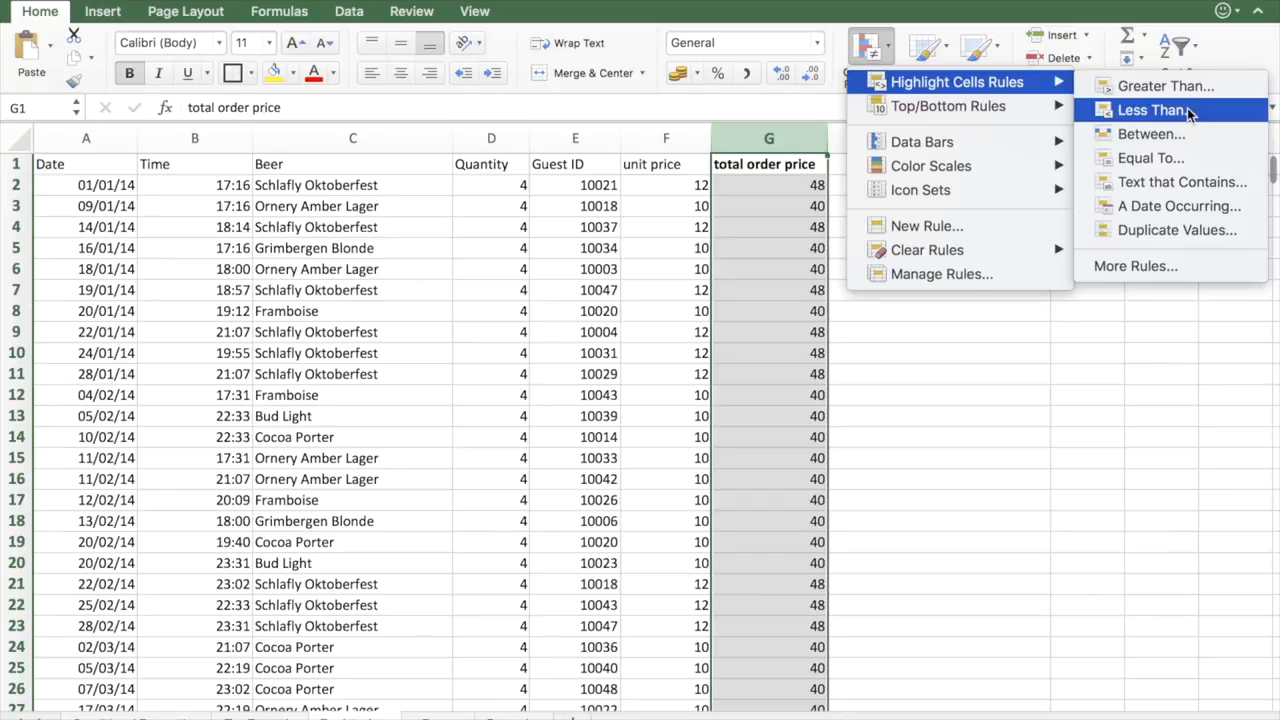
left_click(1150, 110)
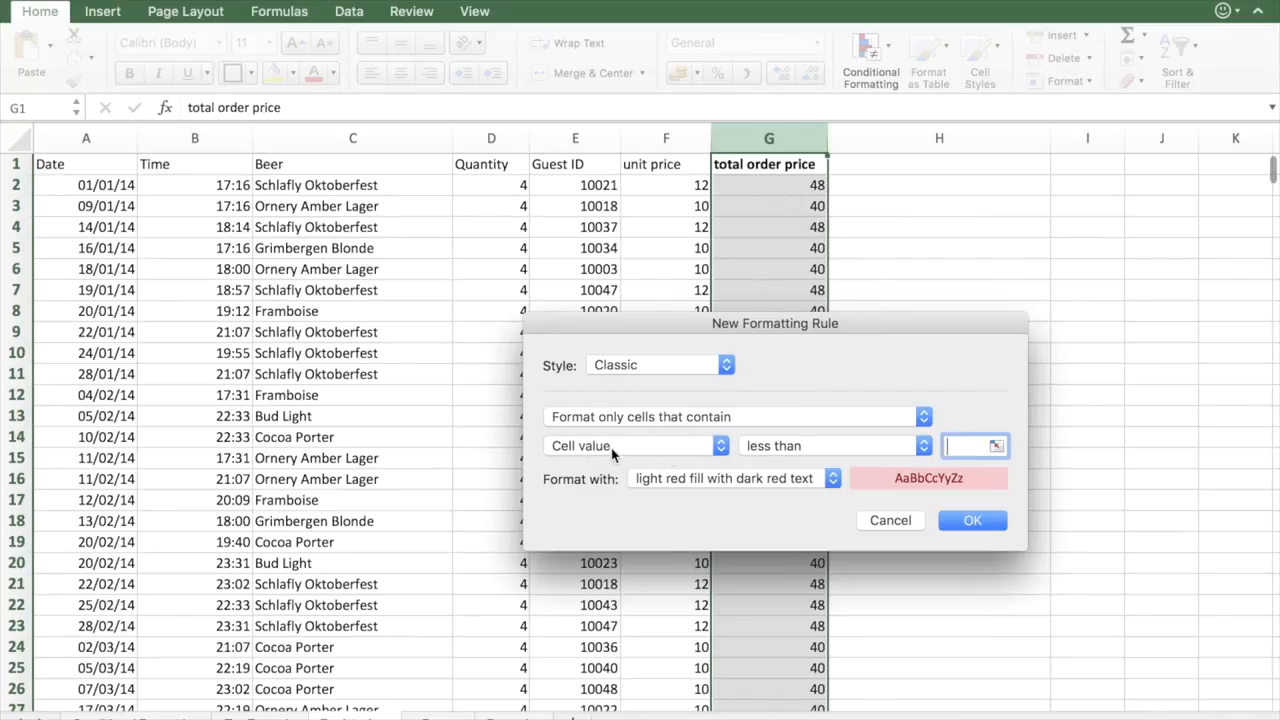
type("20")
Give the less-than rule a custom format with light blue fill and yellow font color, and apply it.
left_click(703, 480)
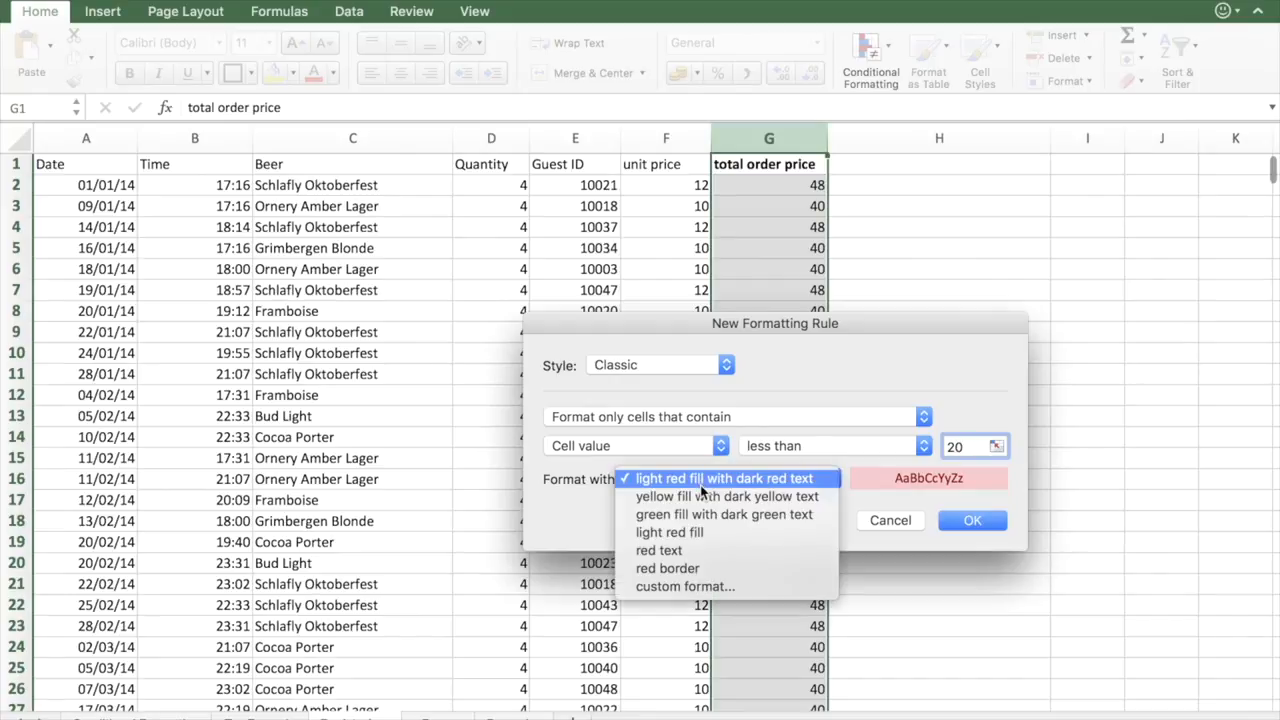
left_click(717, 588)
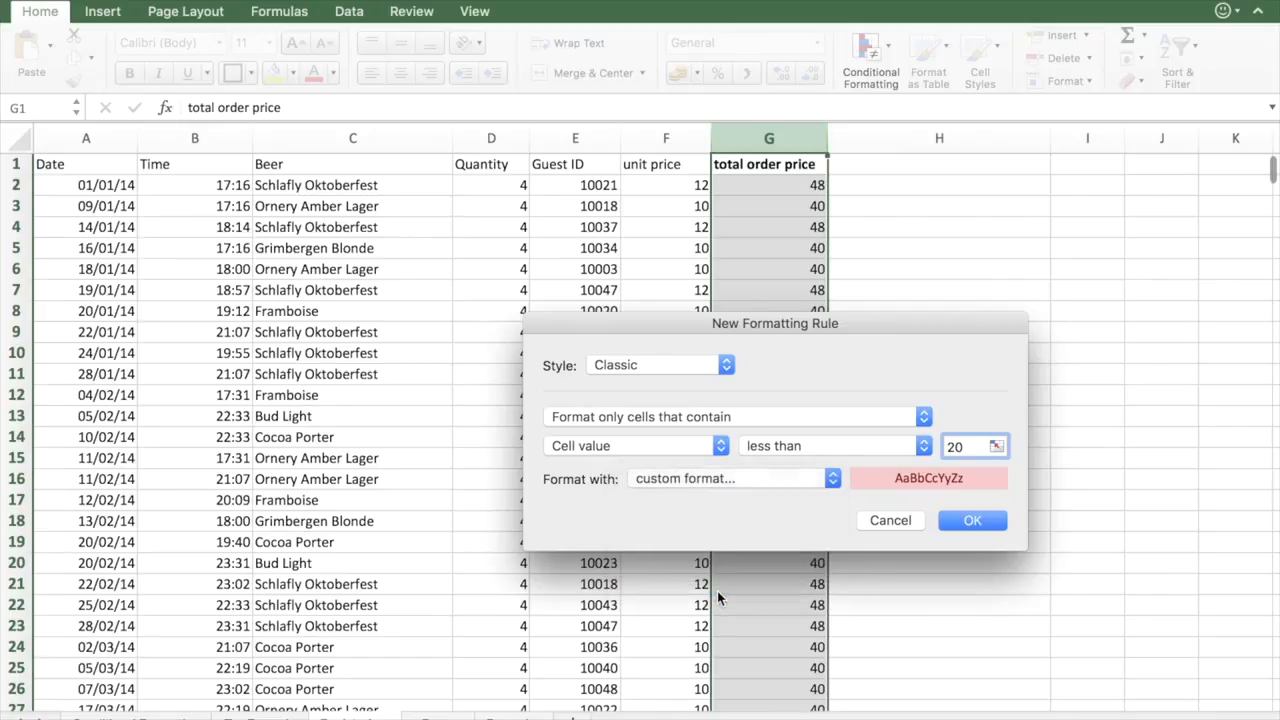
left_click(743, 280)
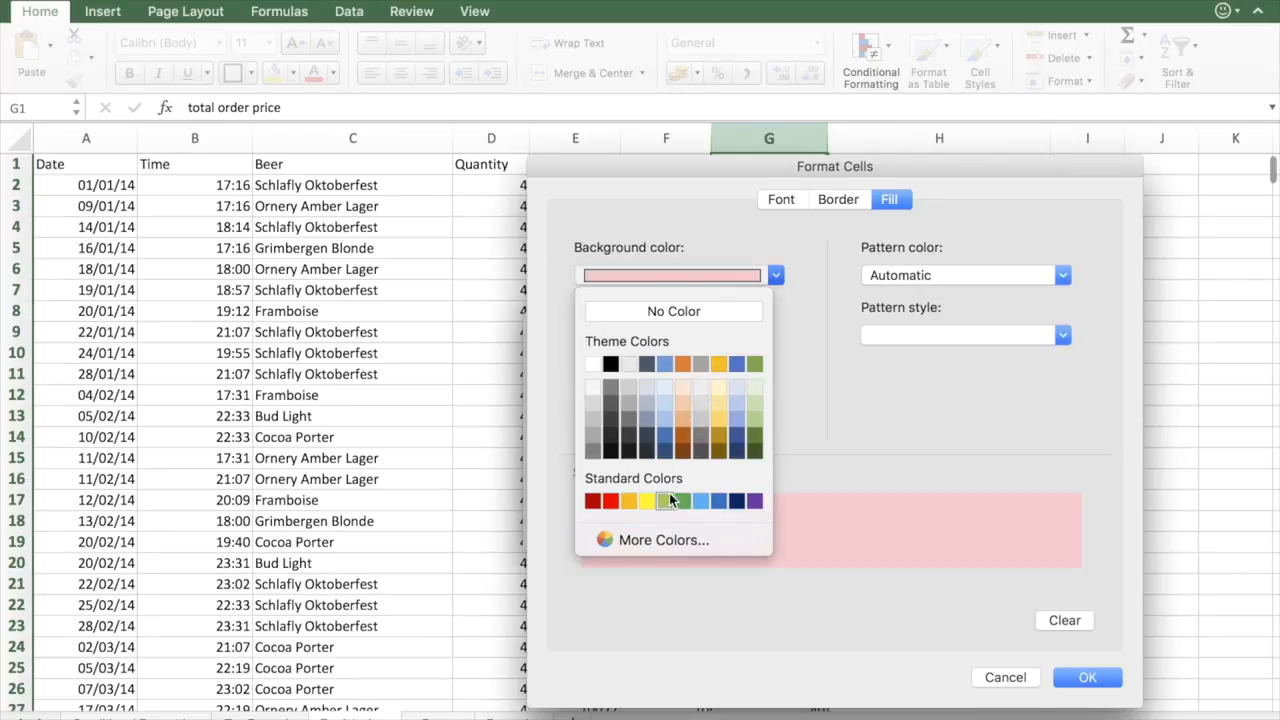
left_click(706, 505)
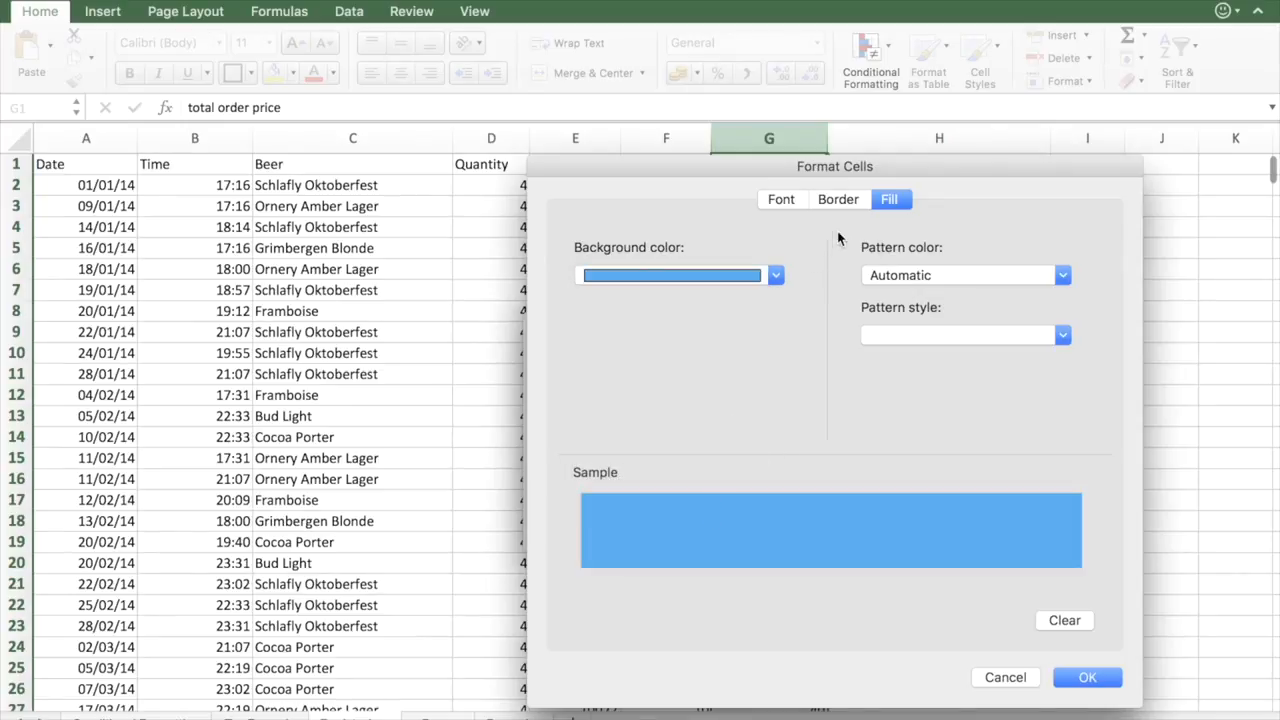
left_click(797, 203)
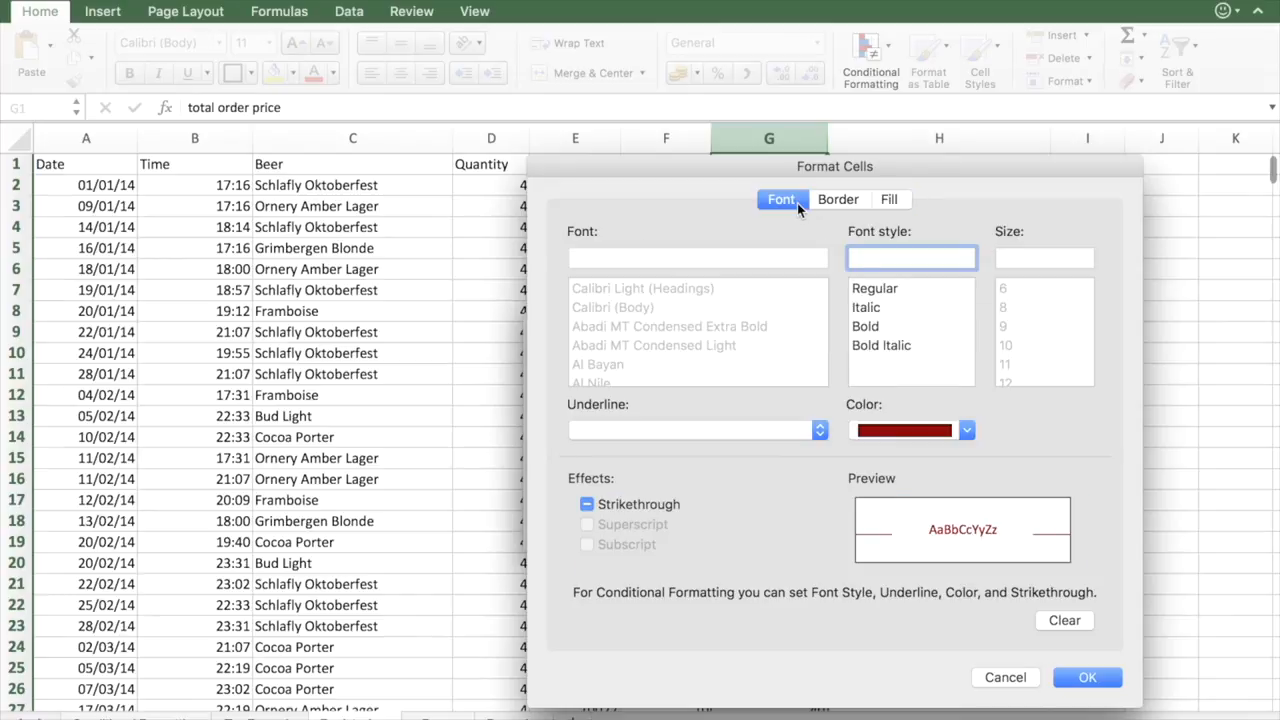
left_click(891, 424)
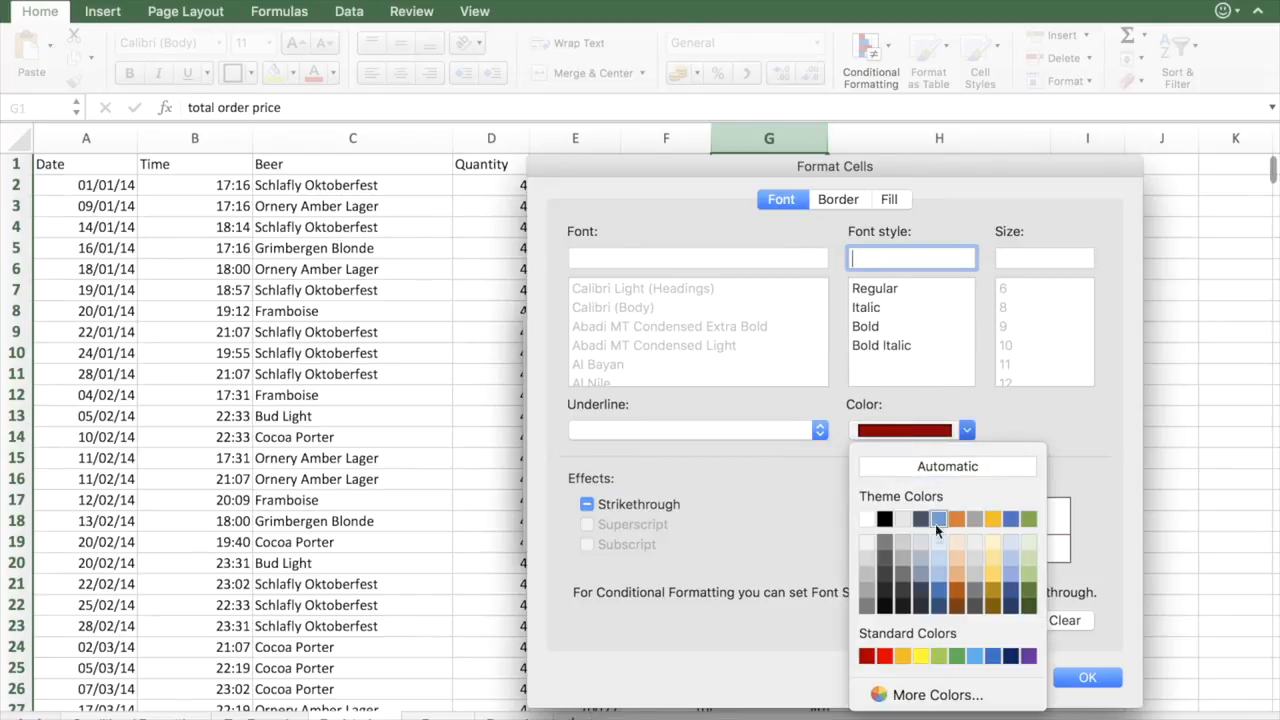
left_click(920, 656)
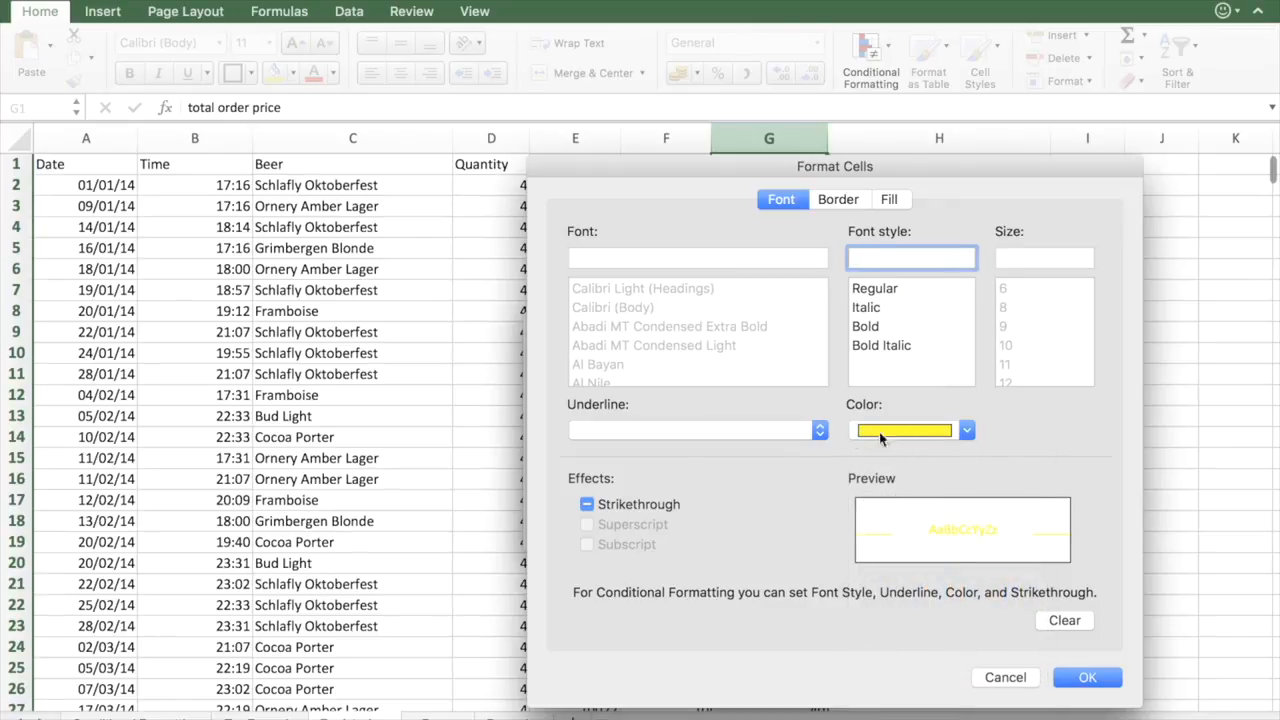
left_click(1065, 679)
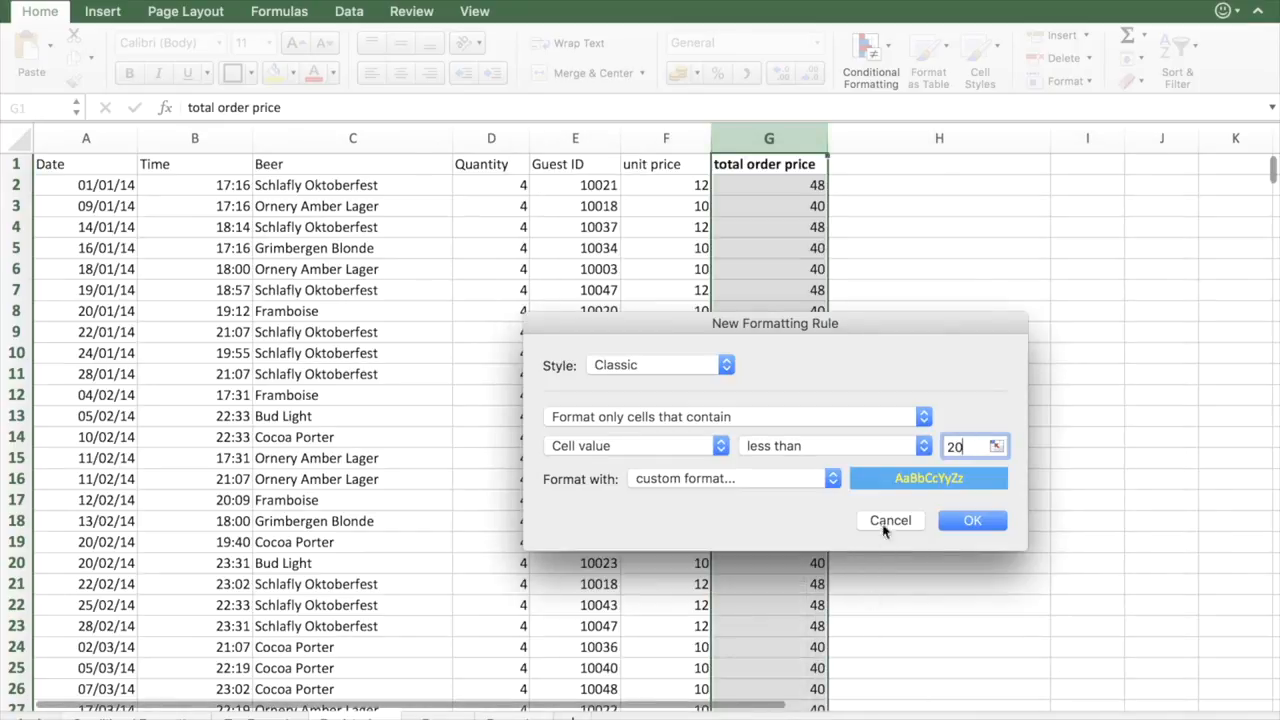
left_click(966, 521)
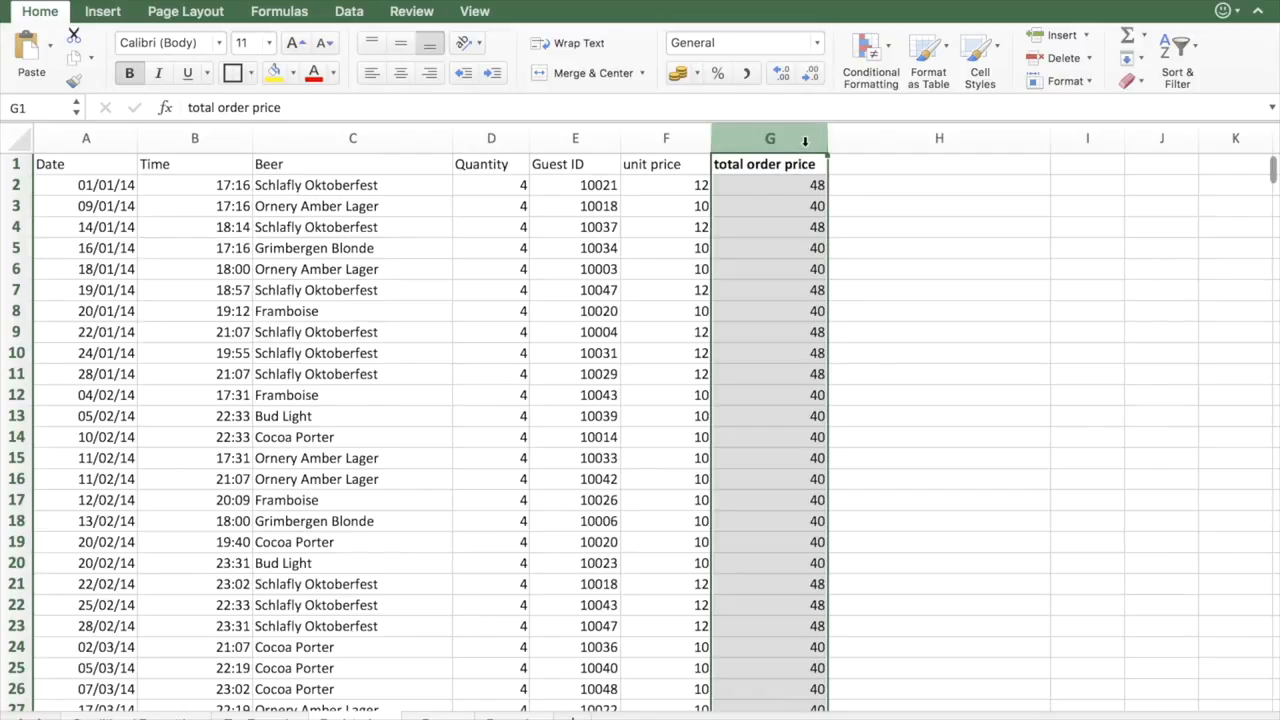
Sort the orders by total order price from smallest to largest, expanding the selection, and check the highlighted prices.
left_click(1178, 47)
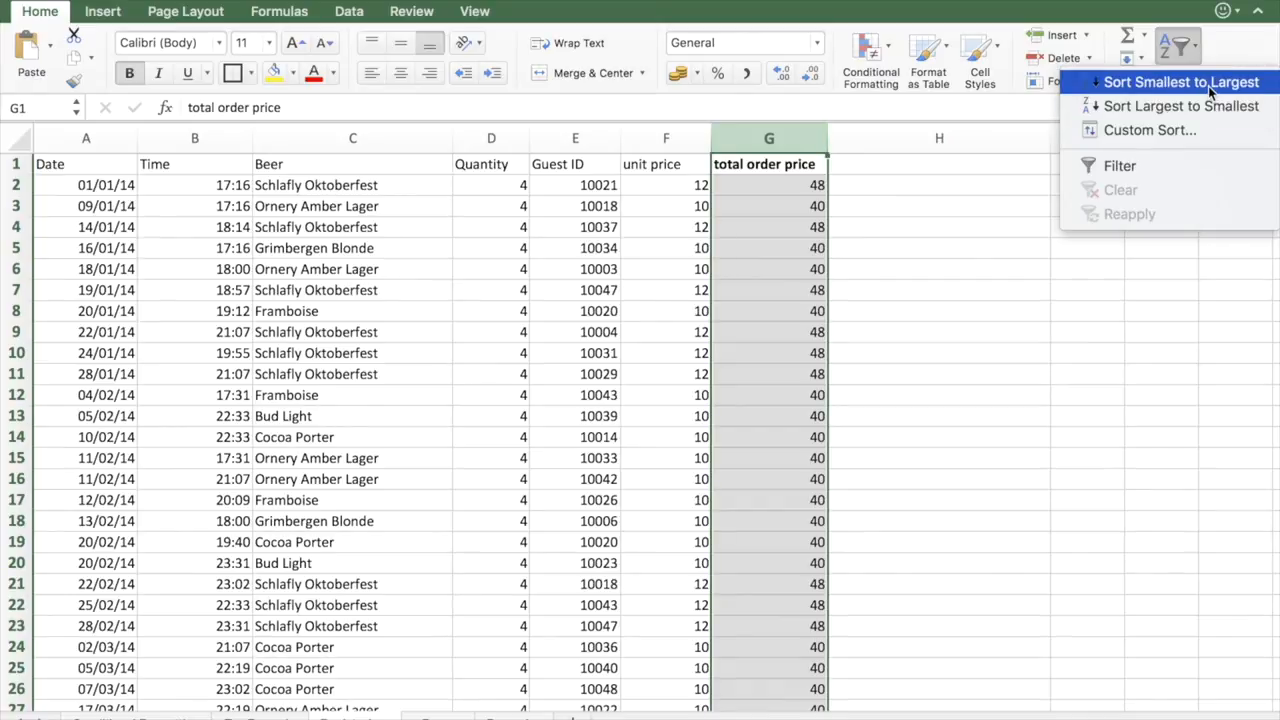
left_click(1208, 84)
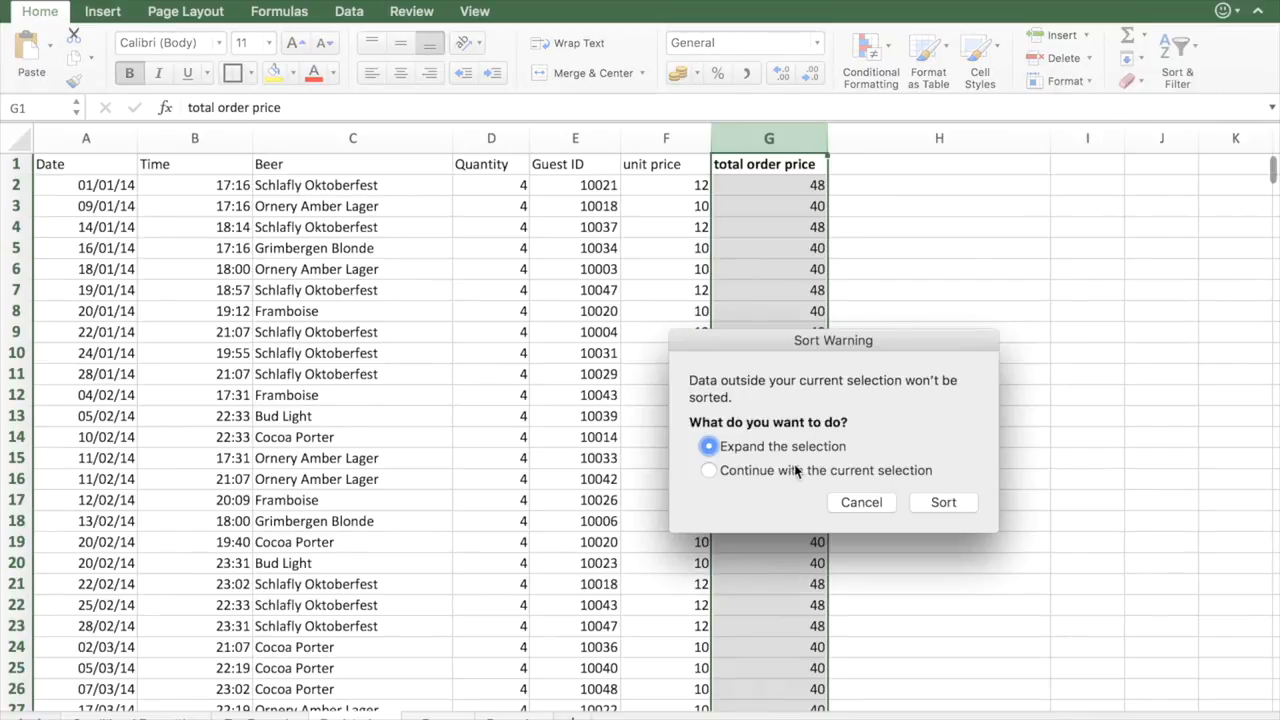
left_click(943, 502)
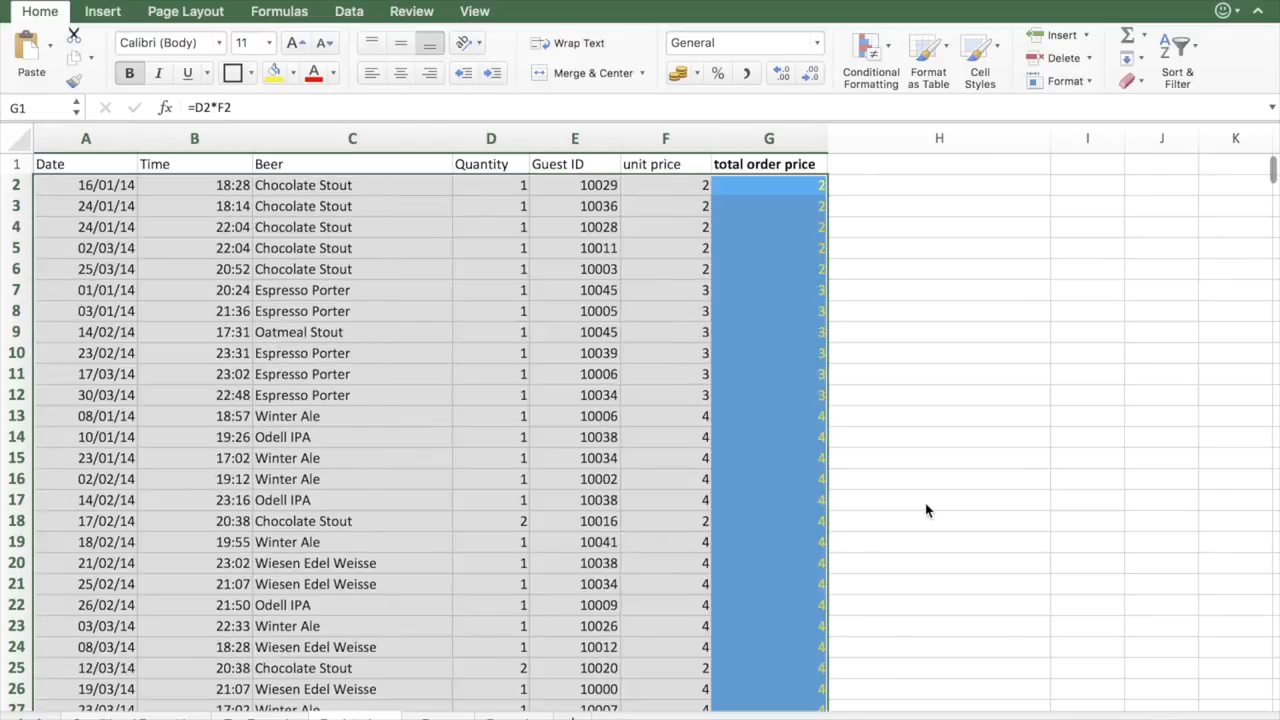
left_click(506, 184)
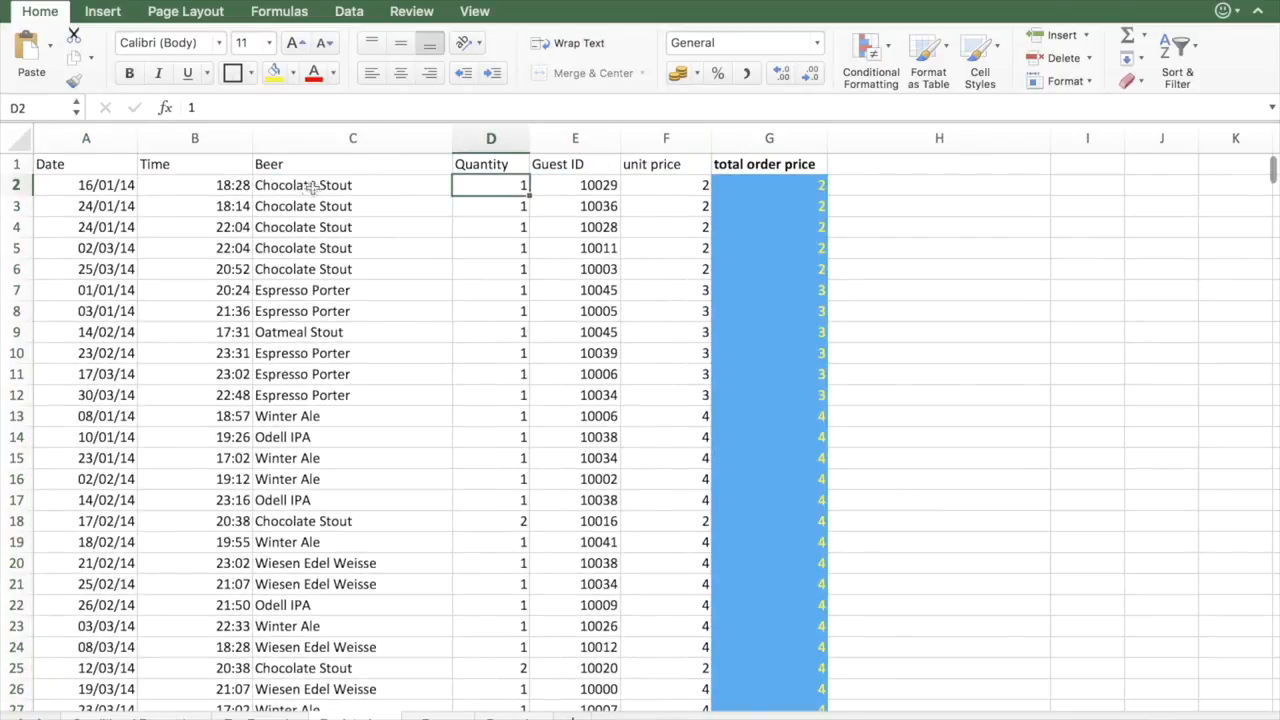
left_click(662, 190)
left_click(513, 190)
left_click(748, 185)
scroll(805, 471, "down", 10)
scroll(805, 471, "down", 20)
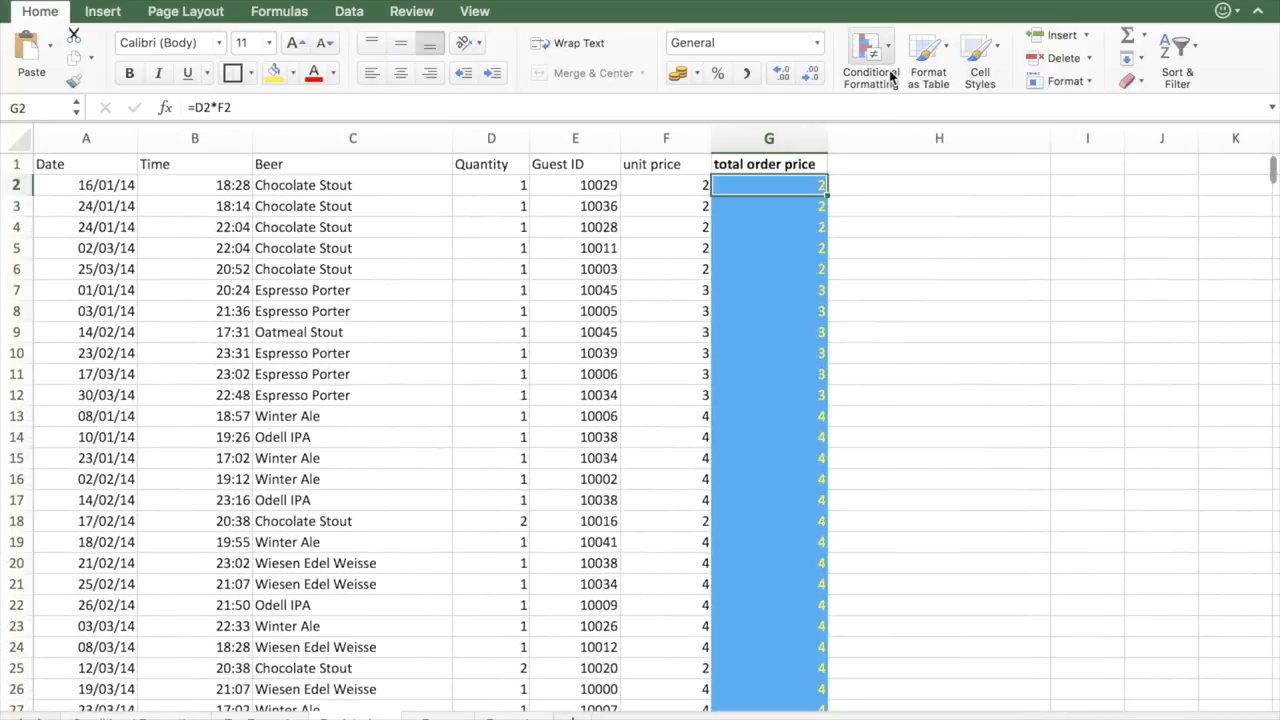
Remove the less-than-20 highlighting by clearing the conditional formatting rules from the entire sheet.
left_click(892, 75)
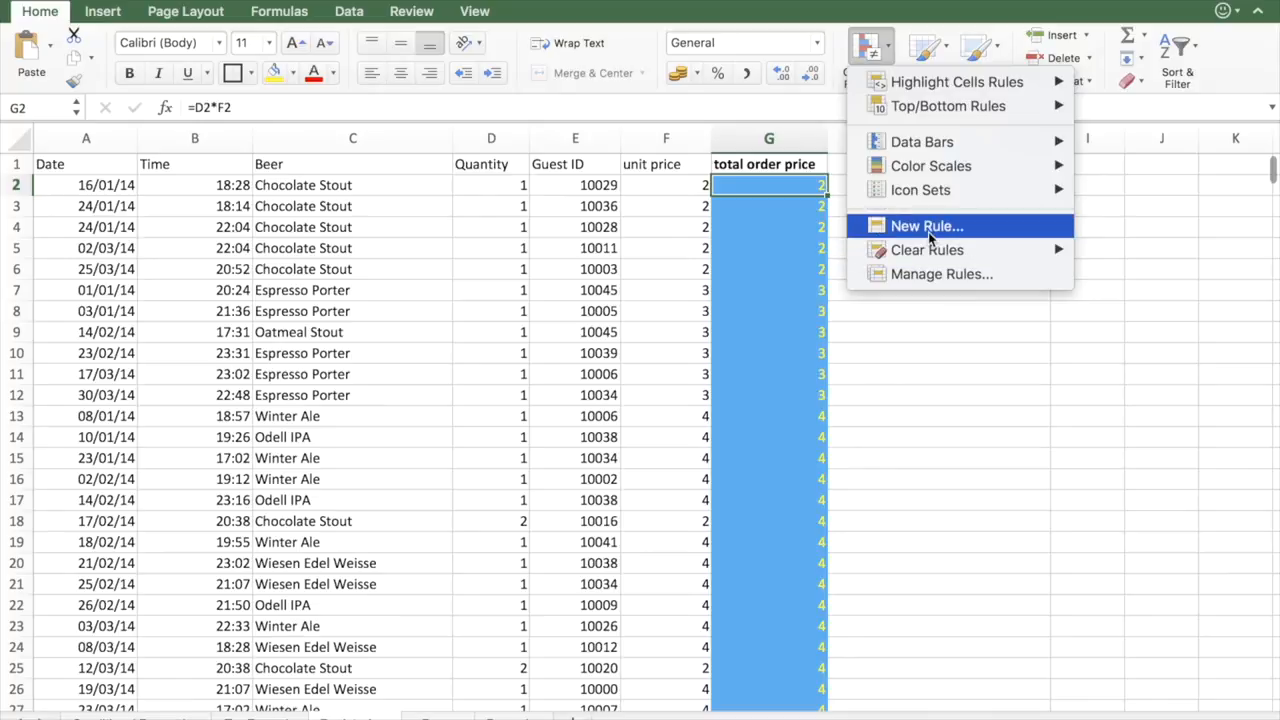
mouse_move(932, 251)
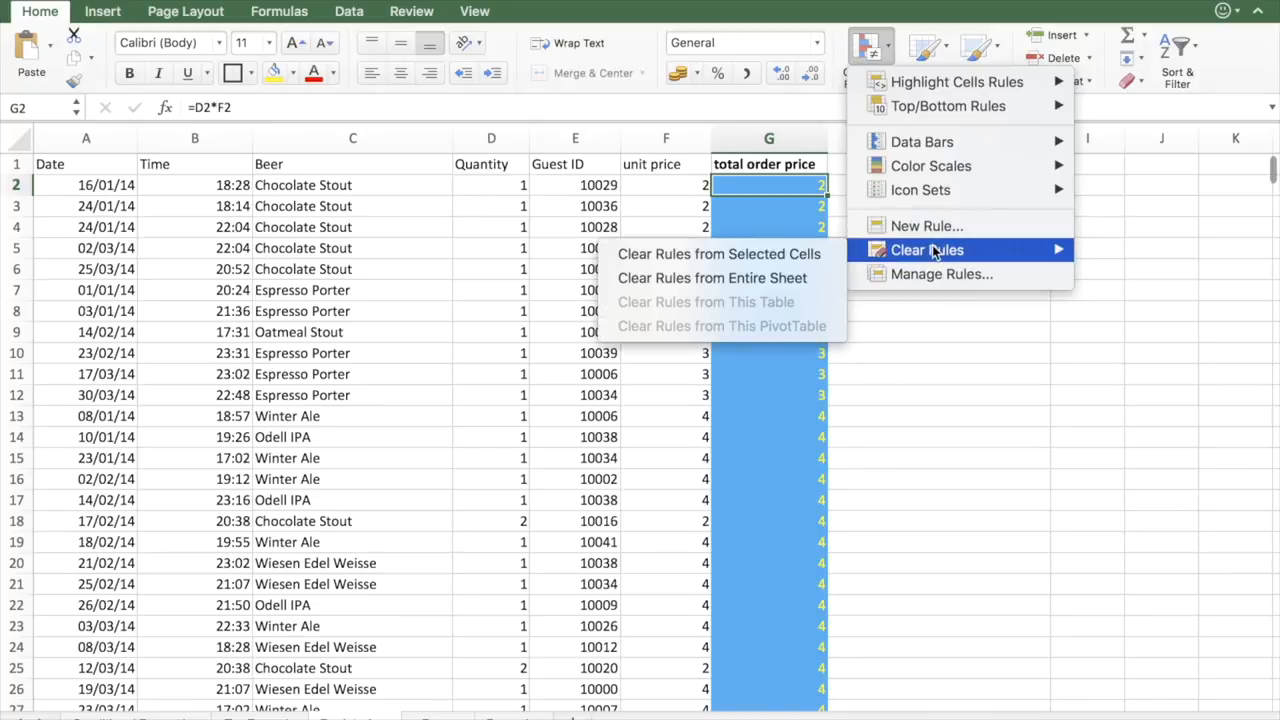
left_click(818, 280)
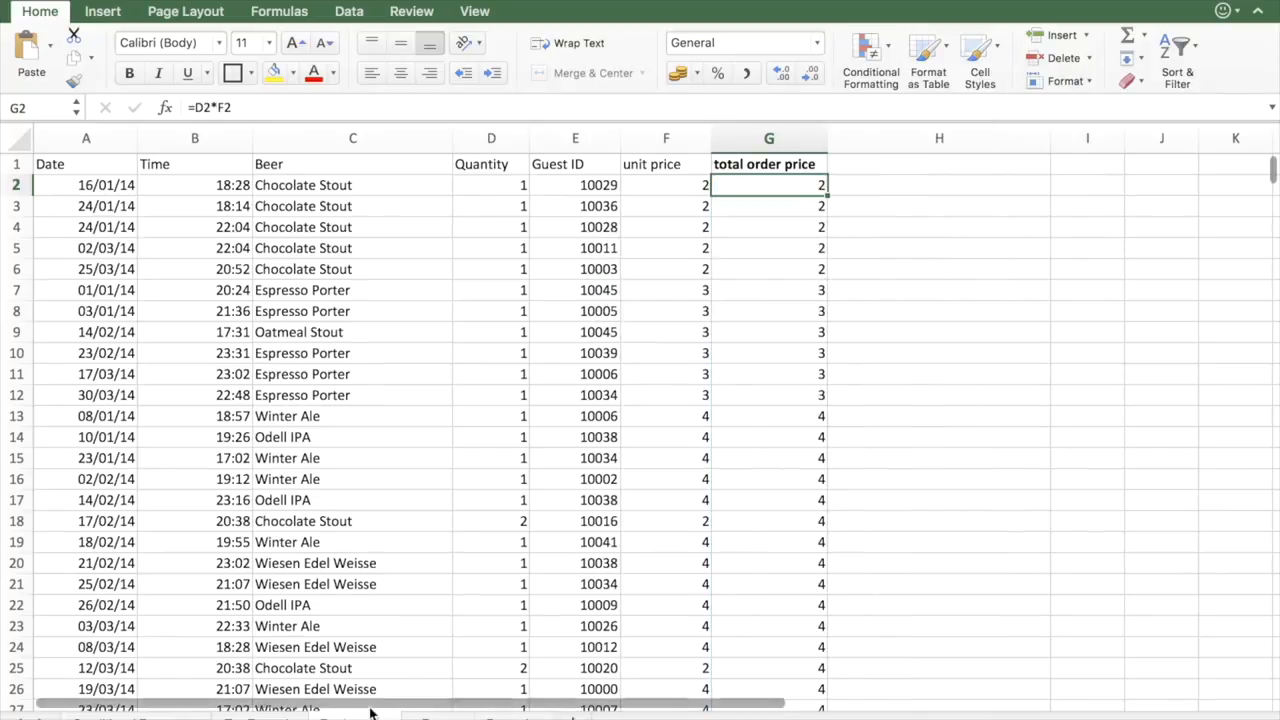
Review the rule and formatting combinations table on the Conditional Formatting overview sheet and return to the RegisterLog sheet.
left_click(135, 718)
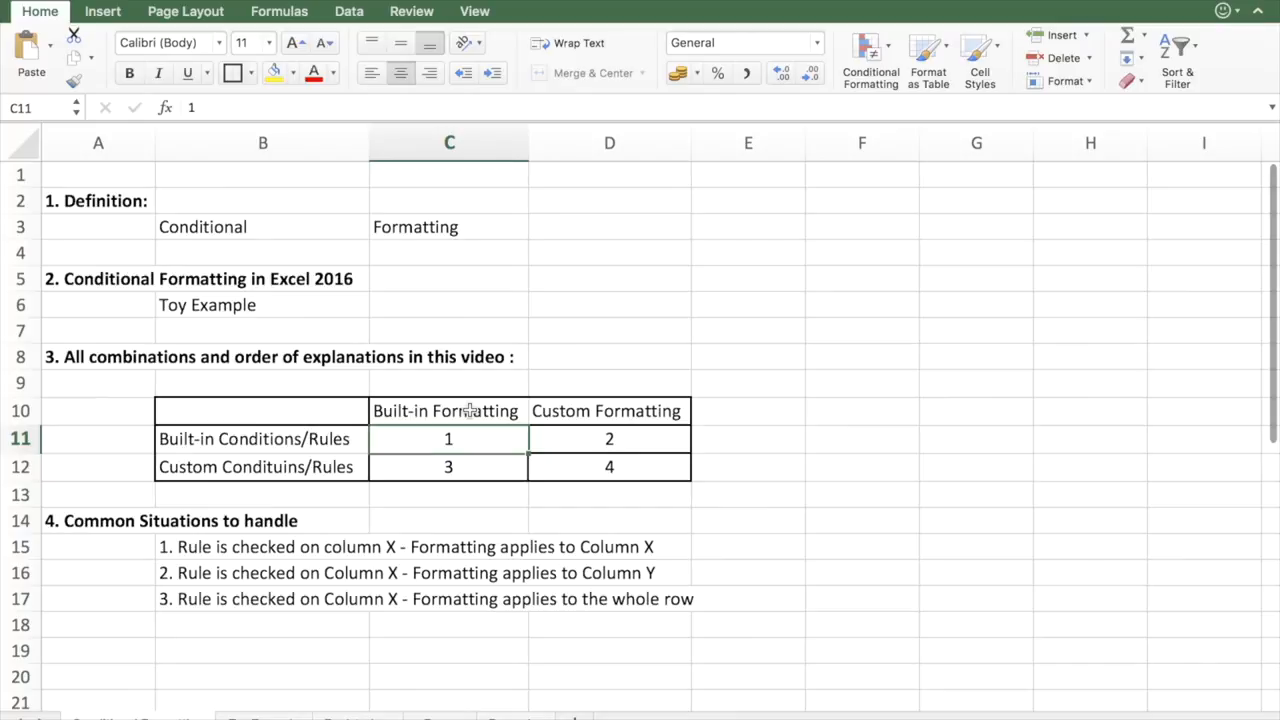
left_click(568, 437)
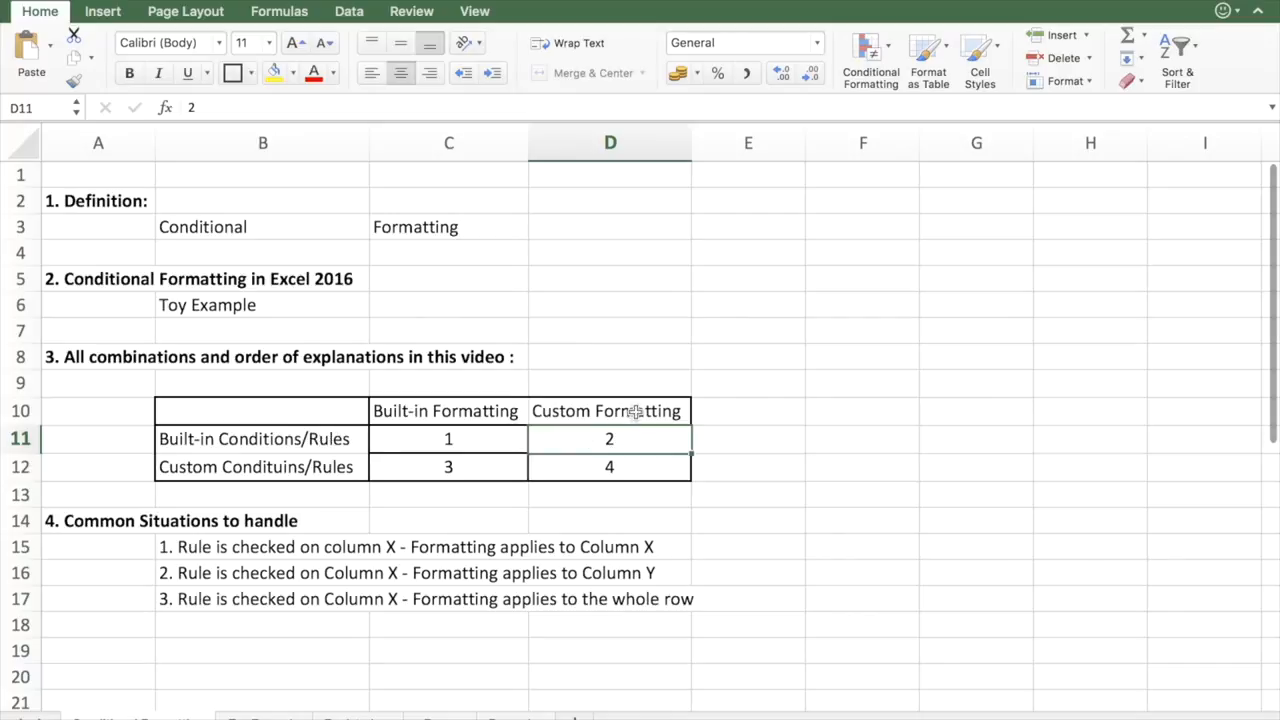
left_click(440, 466)
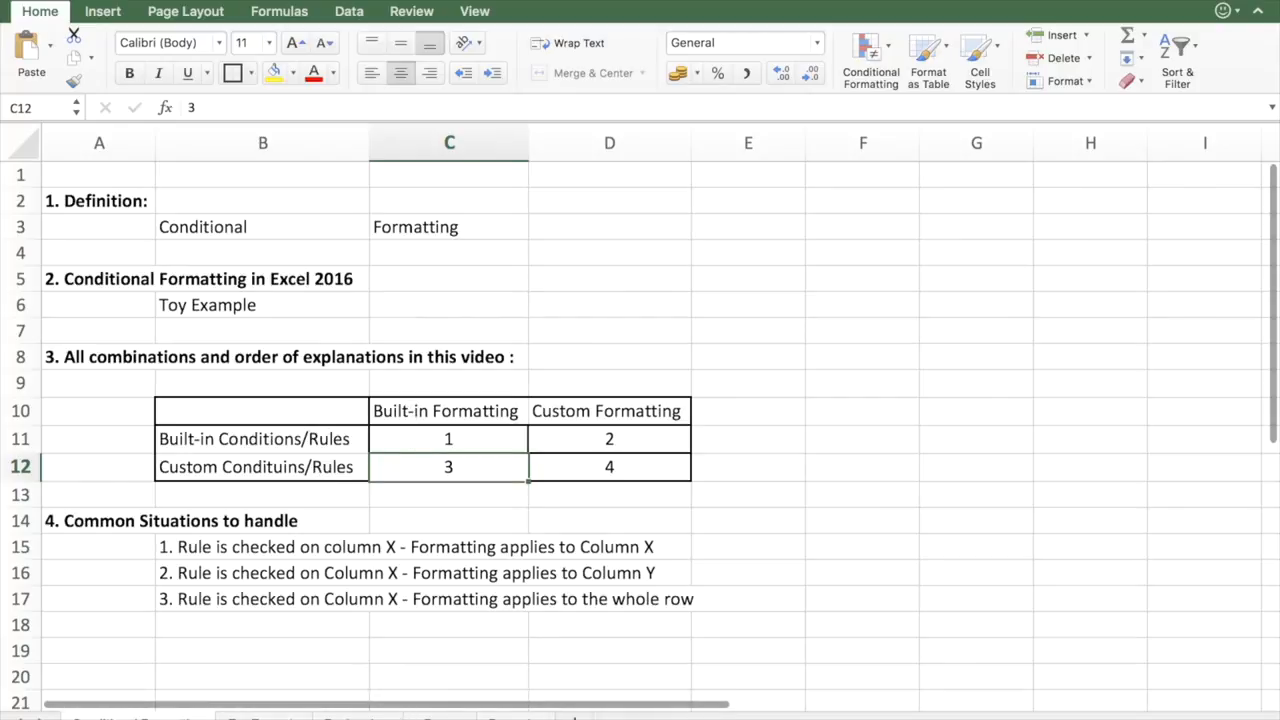
left_click(405, 716)
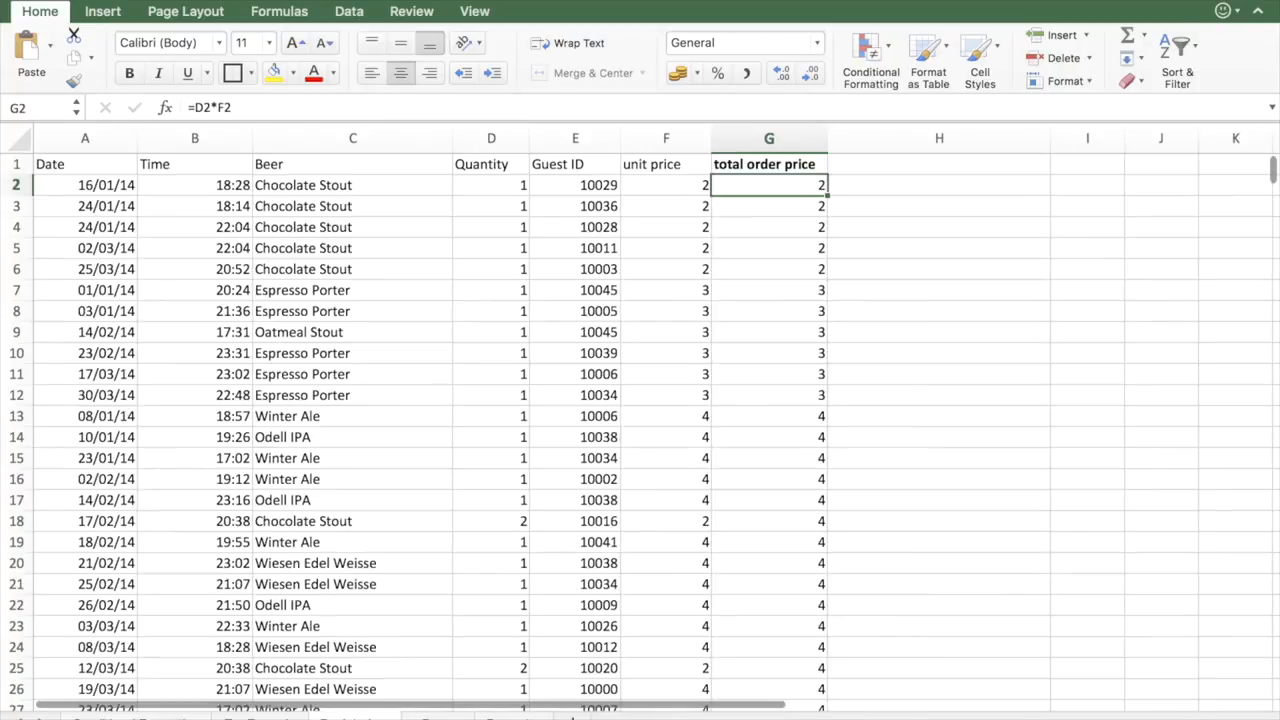
left_click(879, 61)
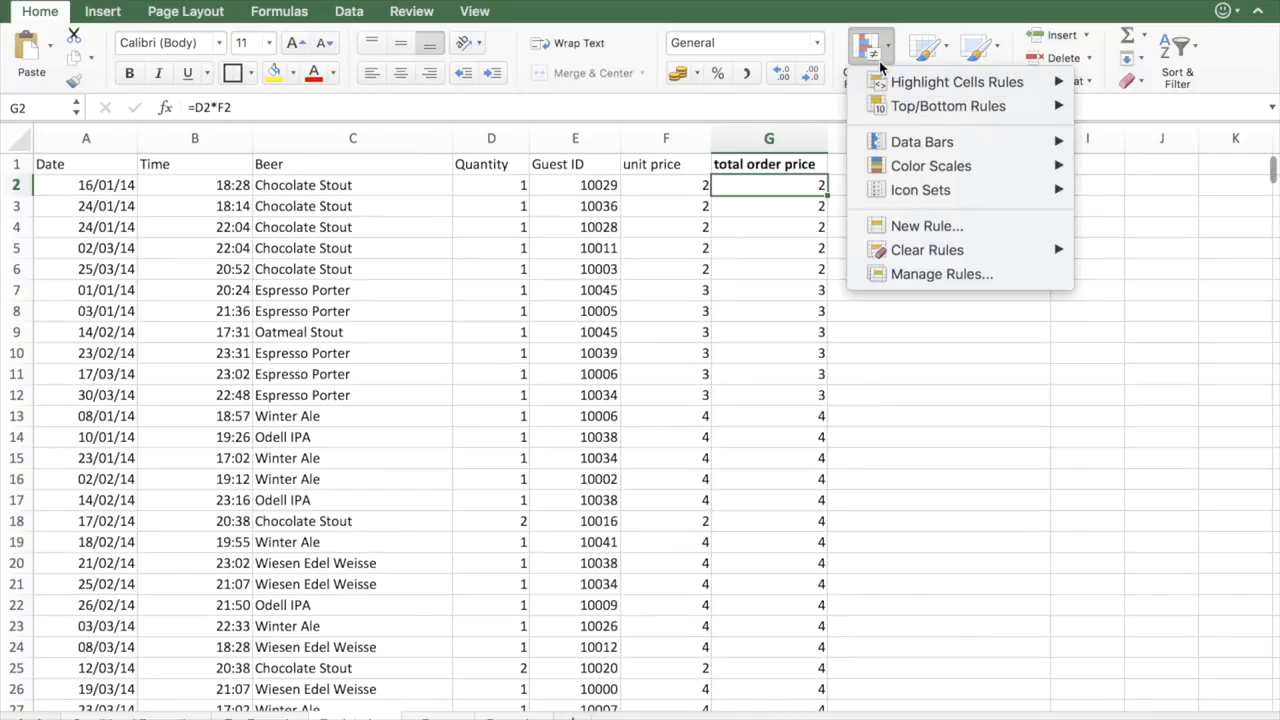
mouse_move(895, 88)
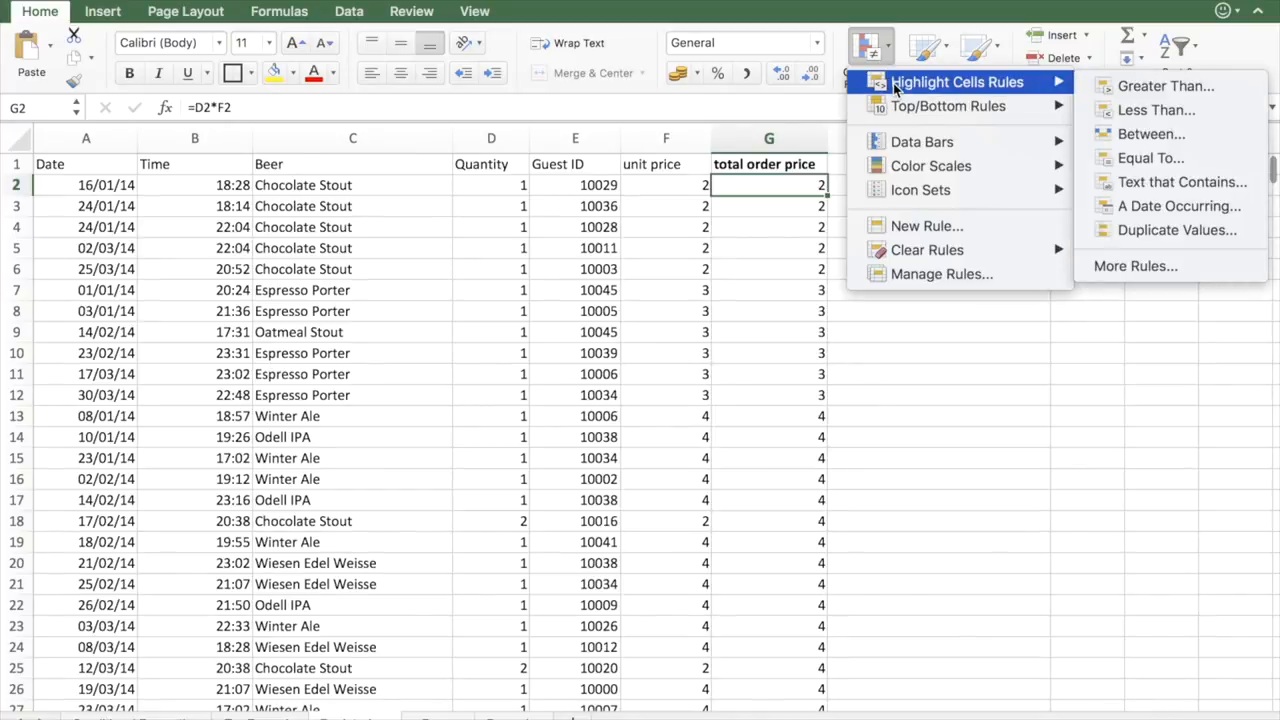
left_click(805, 138)
left_click(805, 138)
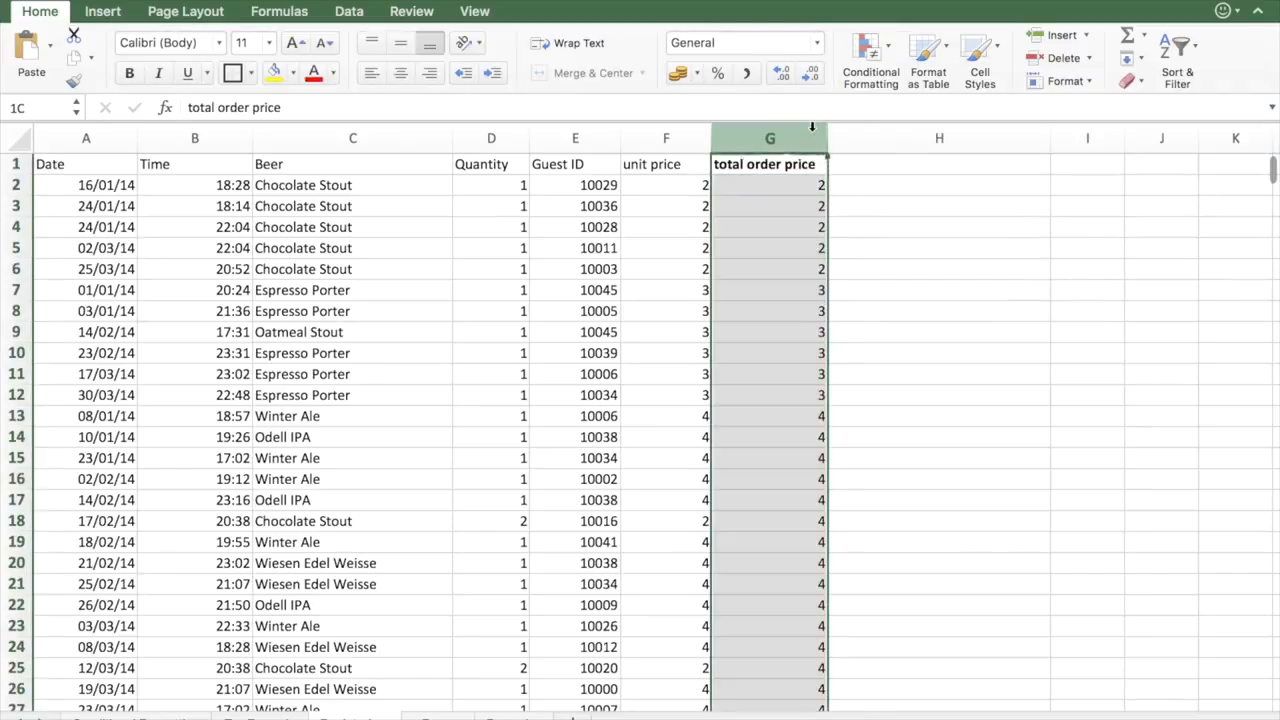
Select all total order prices from G2 down without the header and start a new formatting rule in the Classic style.
left_click(791, 185)
key("ctrl+shift+Down")
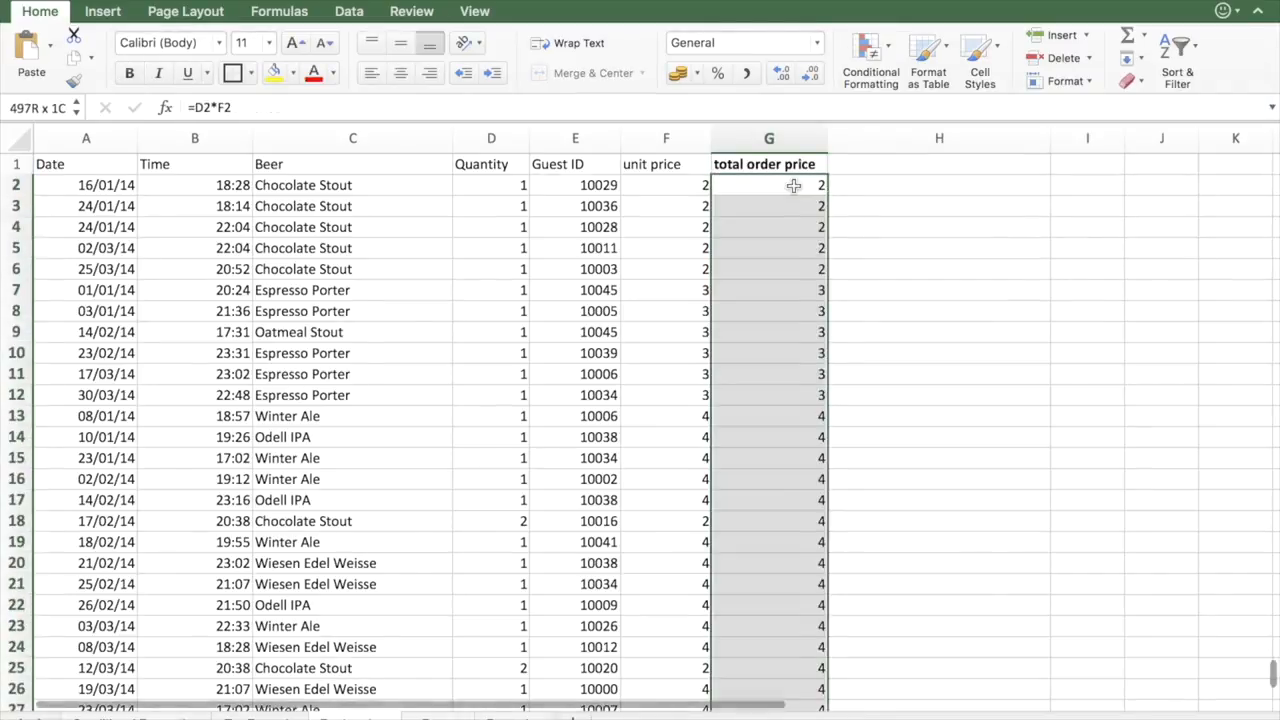
scroll(793, 186, "up", 20)
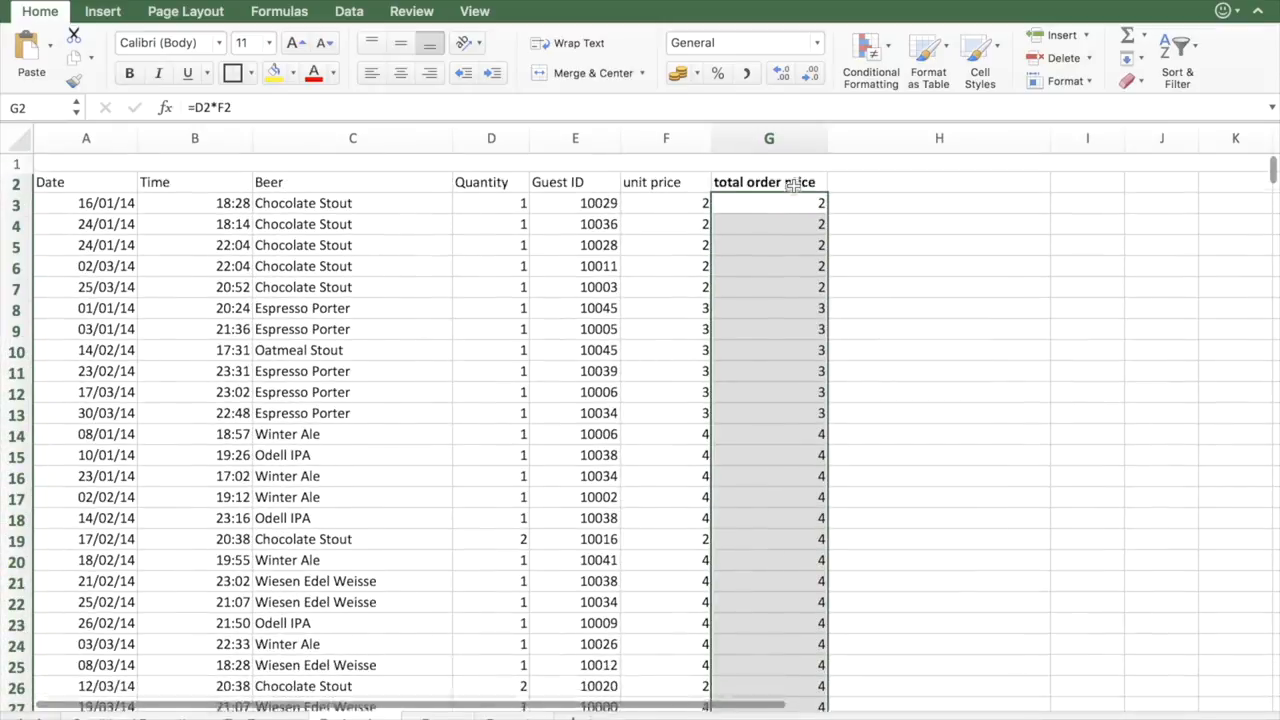
left_click(871, 50)
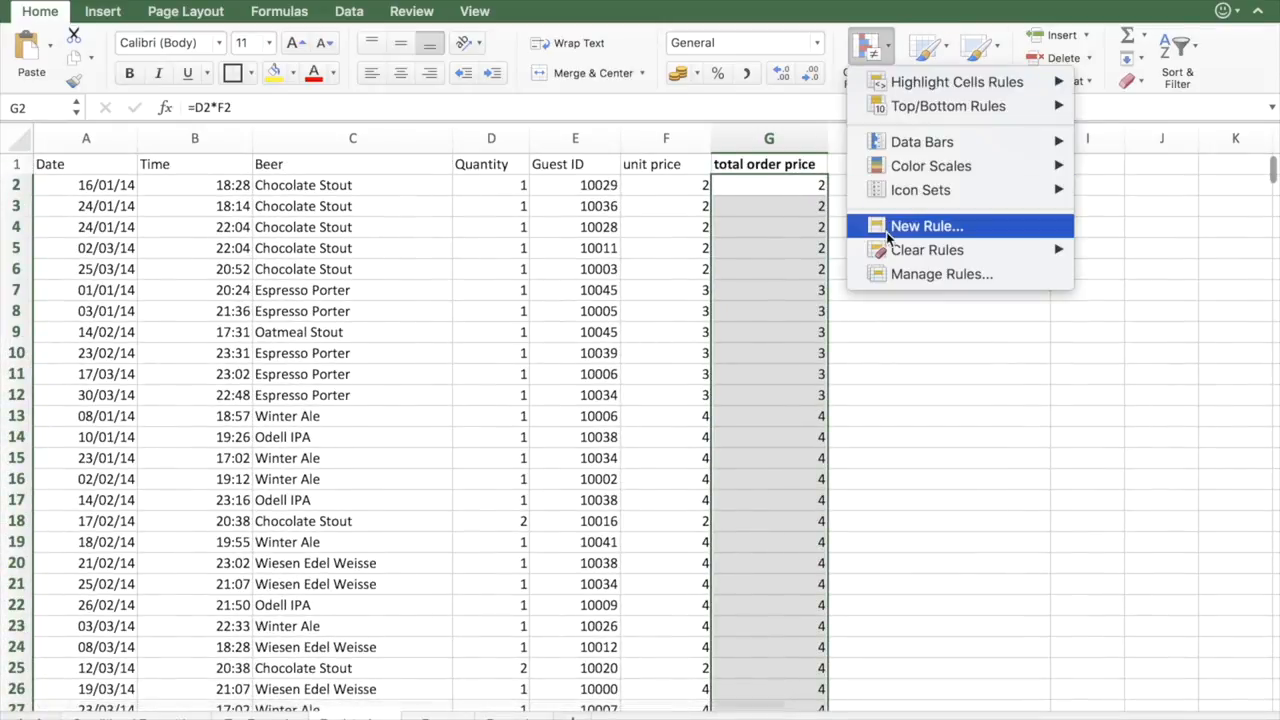
left_click(892, 228)
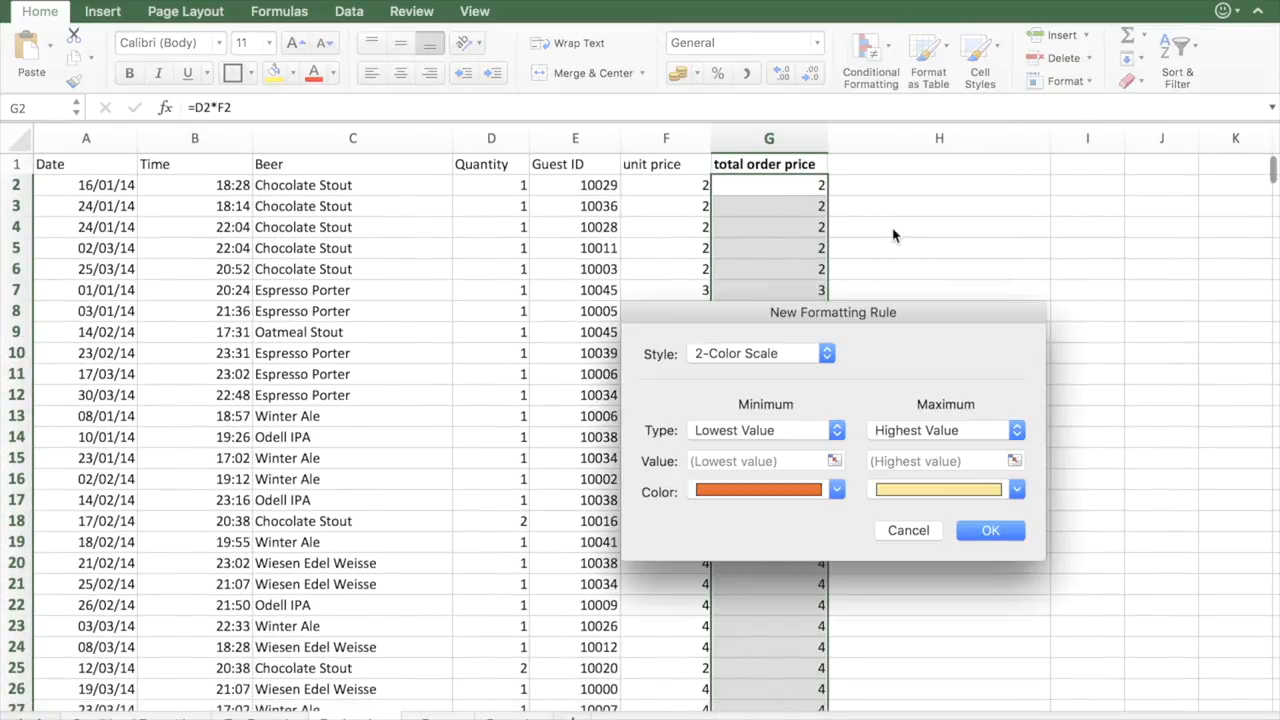
left_click(789, 353)
left_click(758, 427)
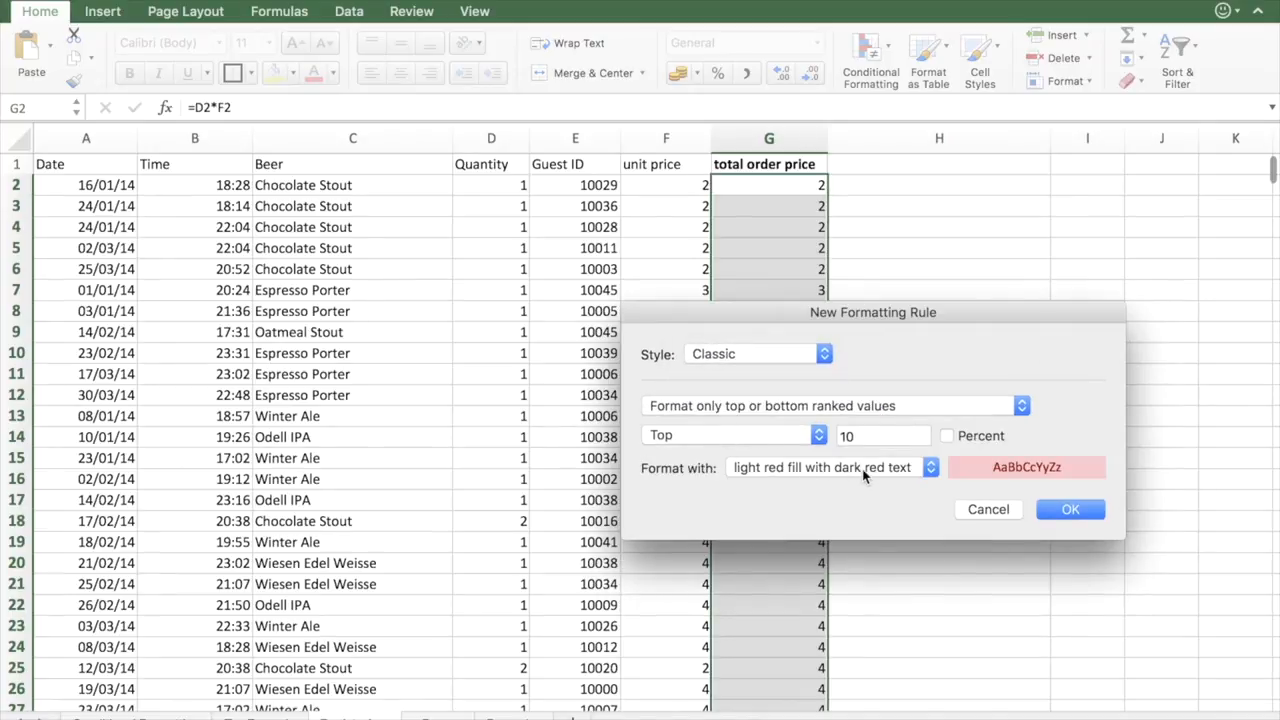
Set the new rule's format to yellow fill with dark yellow text.
left_click(864, 468)
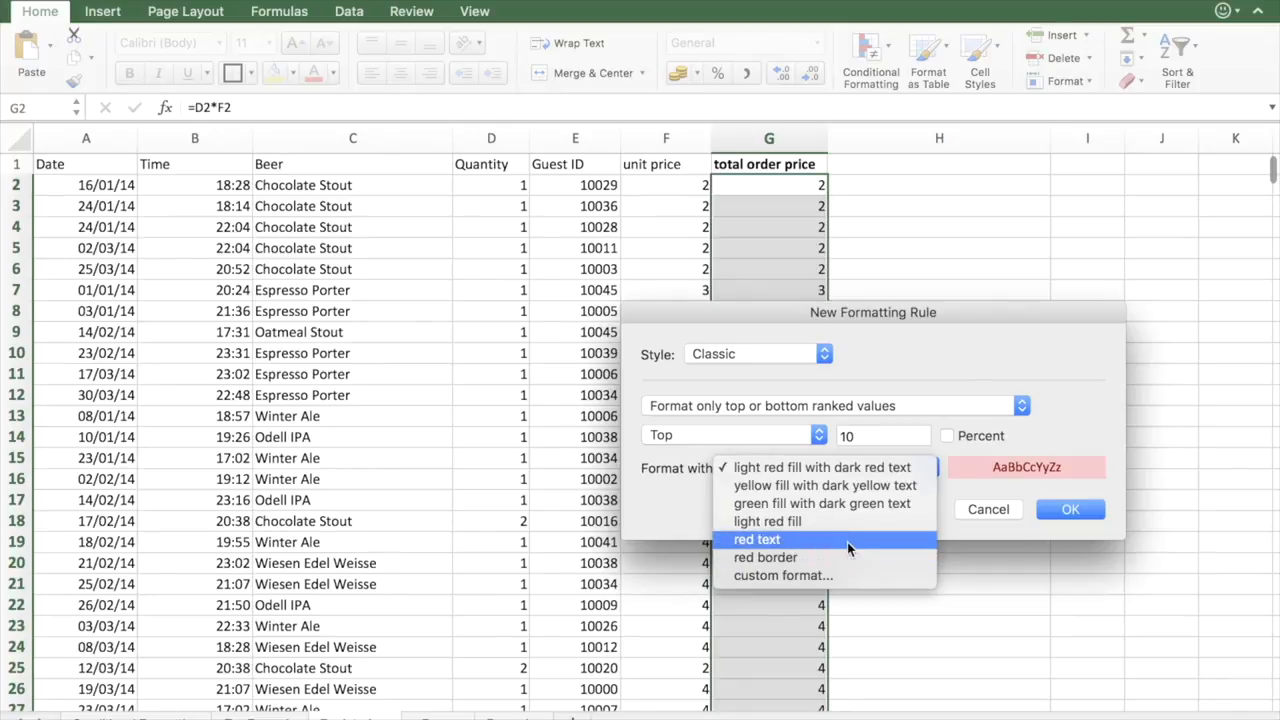
left_click(847, 540)
left_click(879, 467)
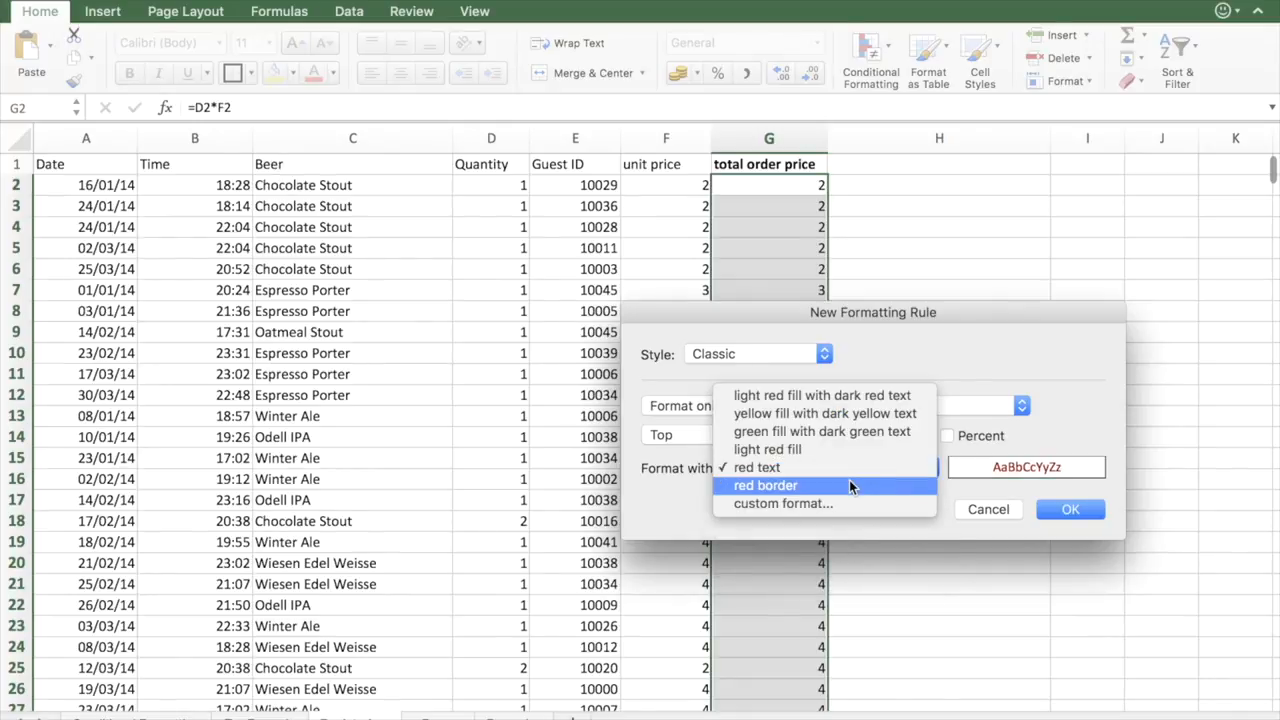
left_click(883, 414)
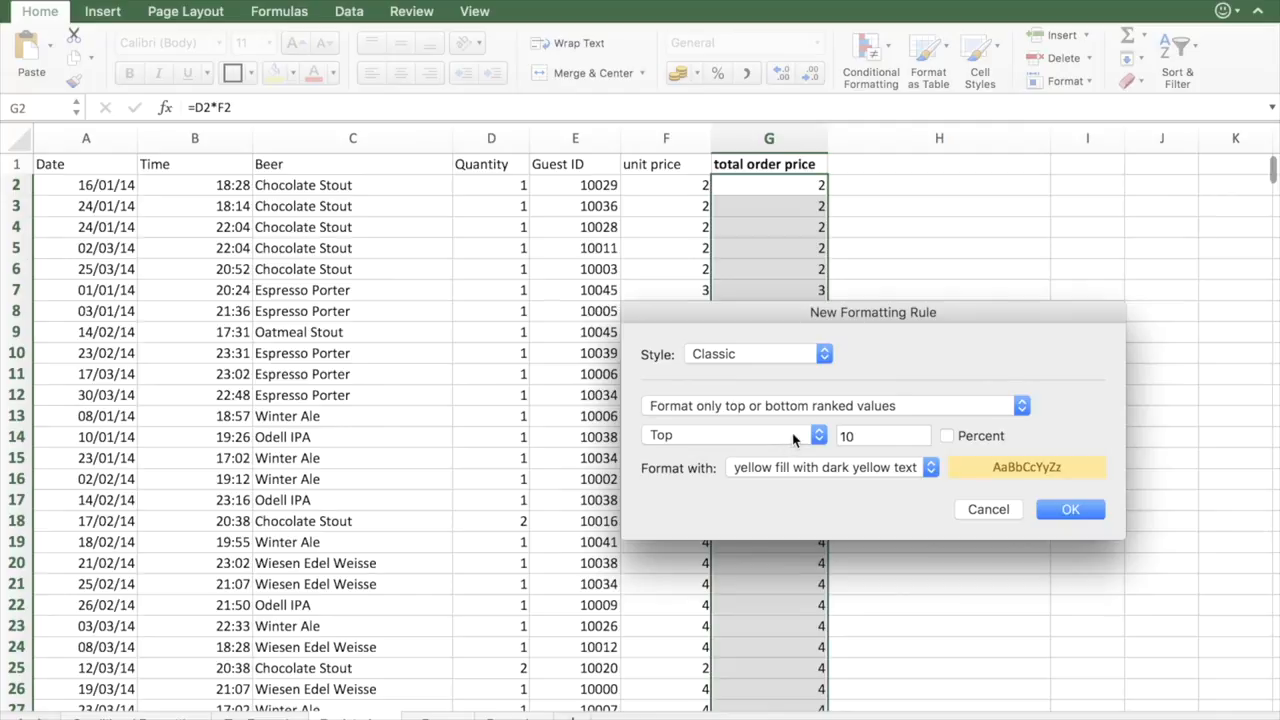
Make the rule use a formula to determine which cells to format, and reference cell G2 in it.
left_click(795, 406)
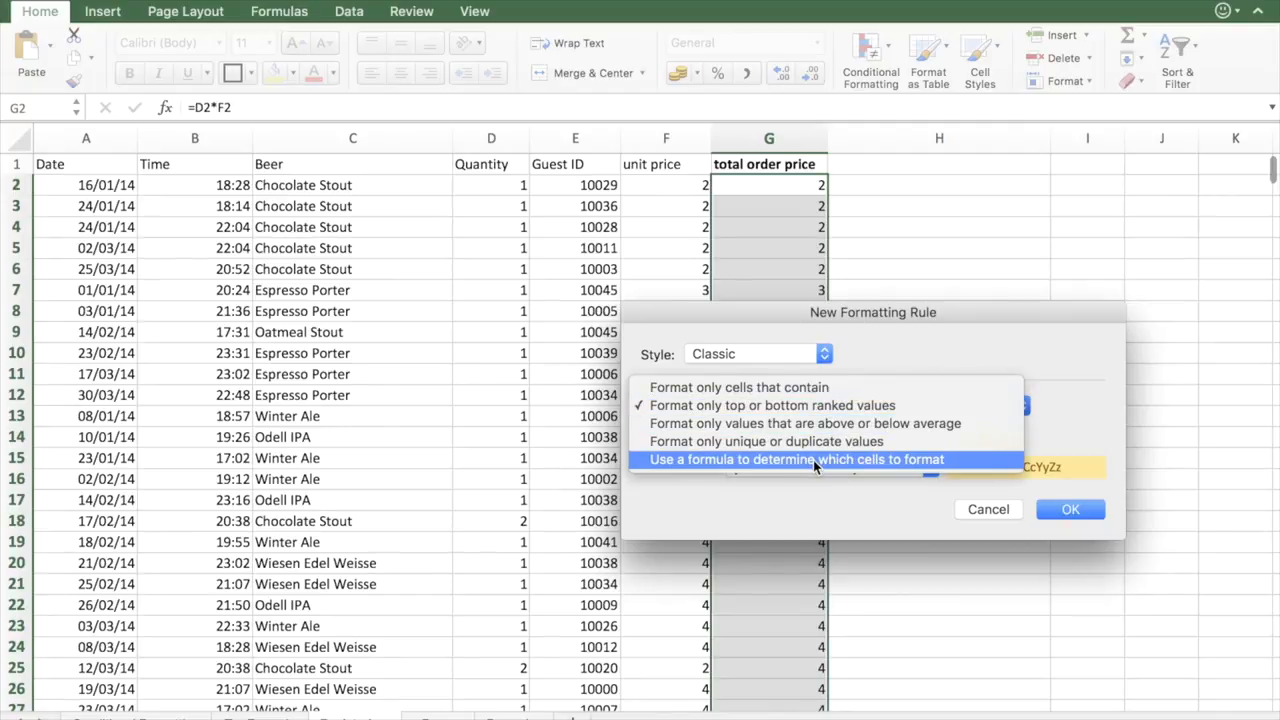
left_click(813, 460)
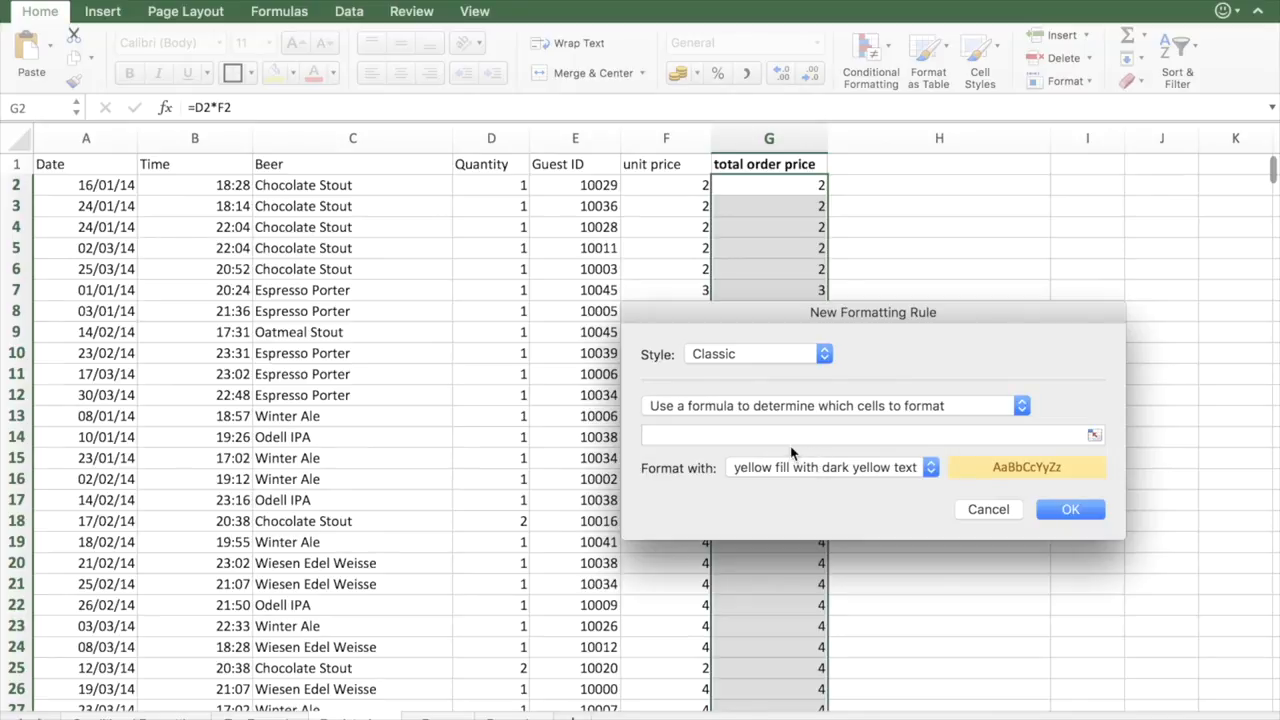
left_click(756, 438)
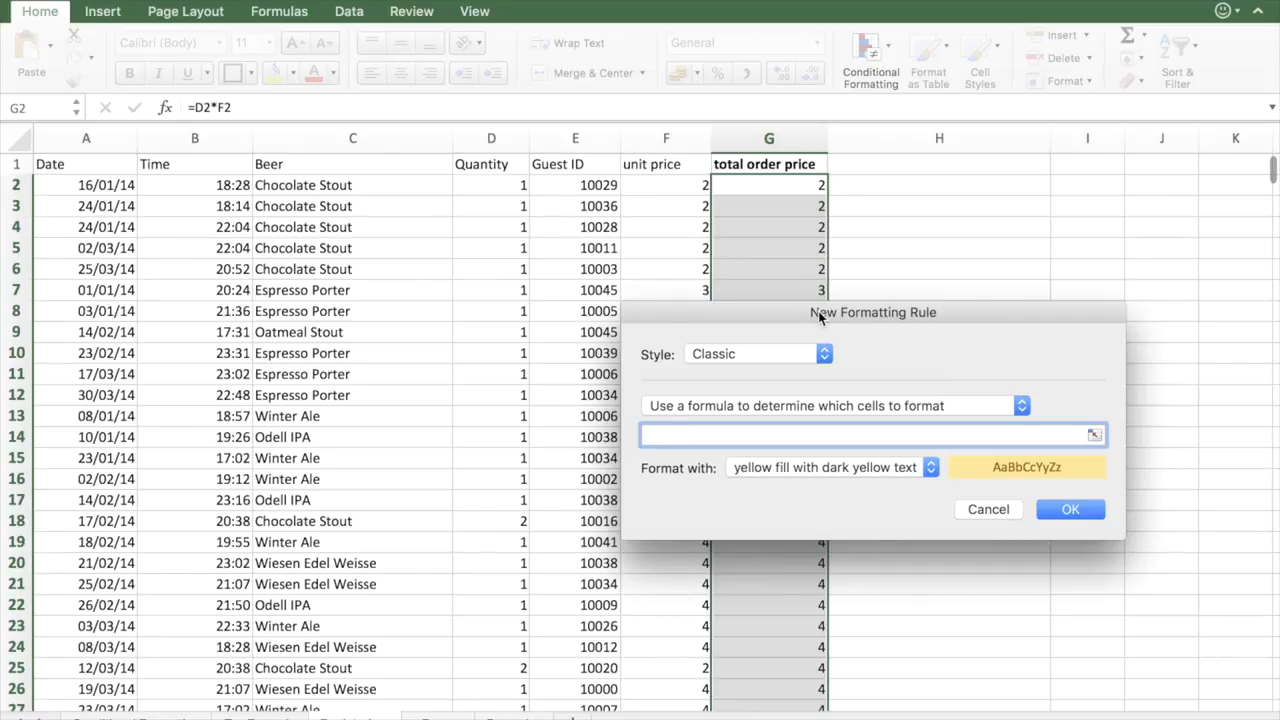
left_click(791, 194)
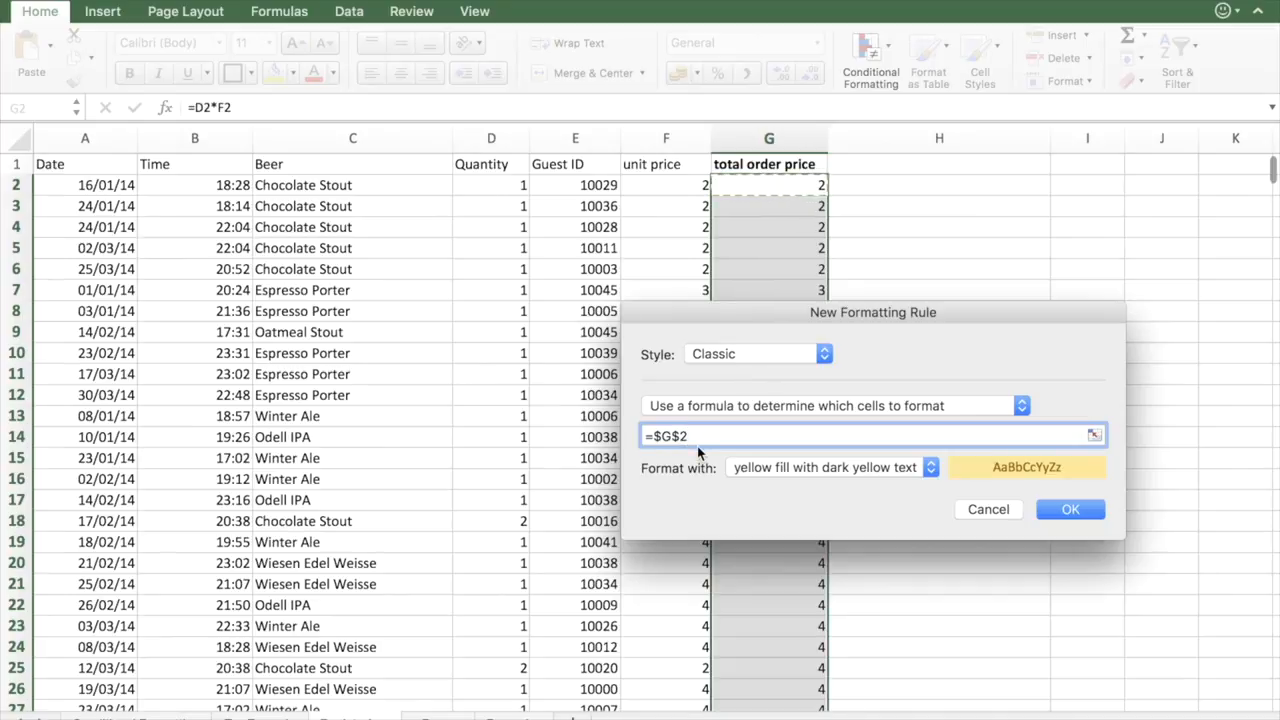
Turn the cell reference into the first condition of an OR formula, =or($G2>49; with a relative row.
key("Left")
key("BackSpace")
key("BackSpace")
key("BackSpace")
type("or(")
key("End")
type(";")
Complete the formula as =or($G2>49;$G2<10) by reusing the cell reference, and apply the rule.
left_click_drag(697, 437, 676, 440)
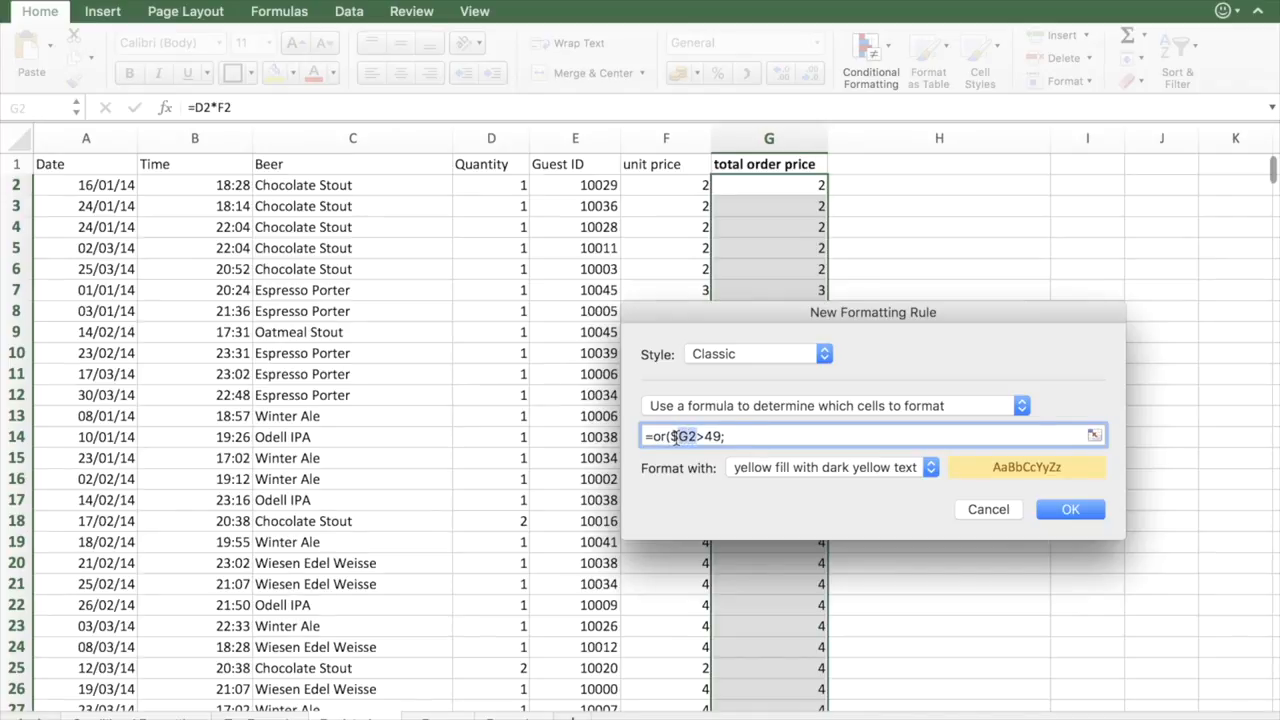
left_click(741, 434)
key("super+v")
type("<")
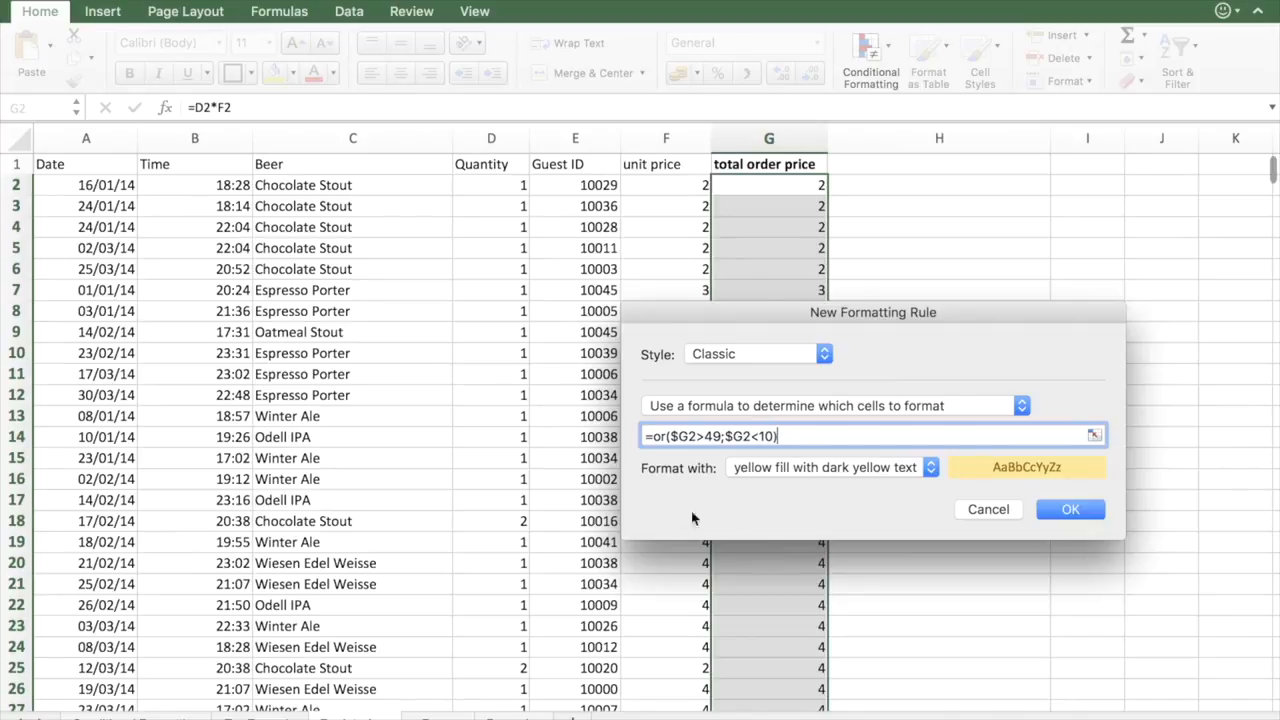
left_click(1060, 509)
Examine the total order price column around the 10 and 49 limits to verify which values are highlighted.
scroll(808, 542, "down", 20)
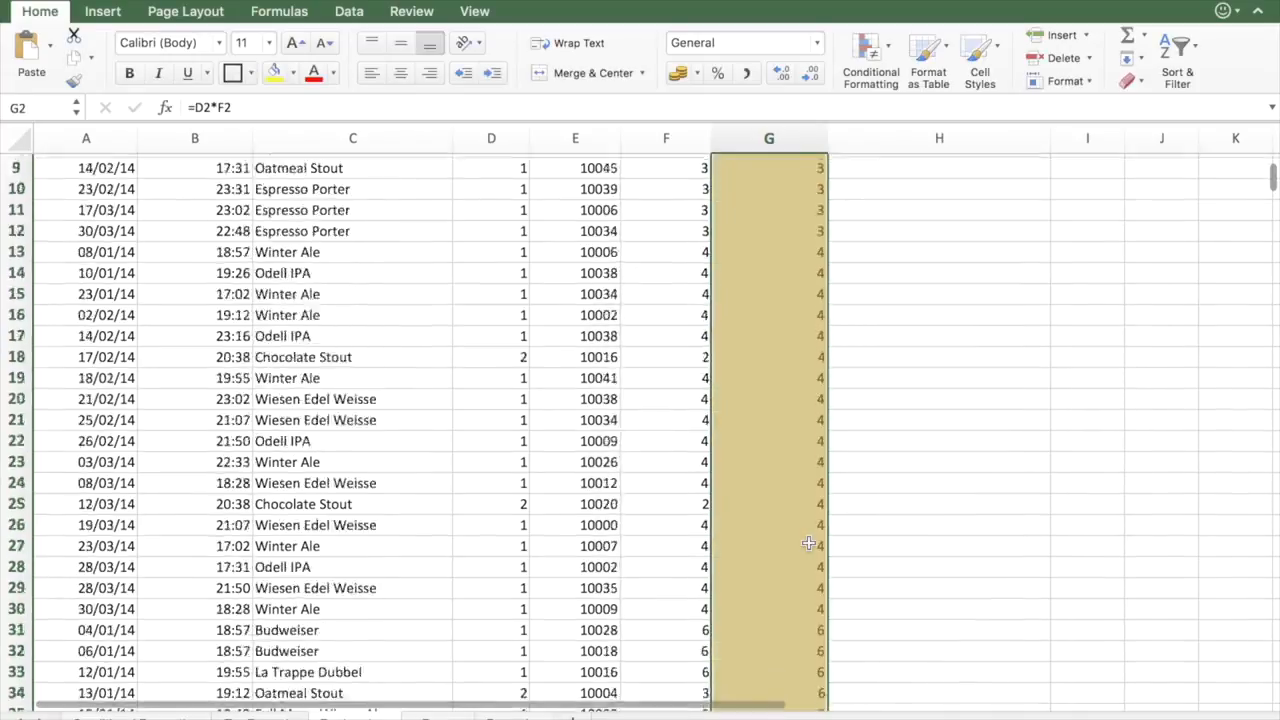
scroll(808, 542, "down", 15)
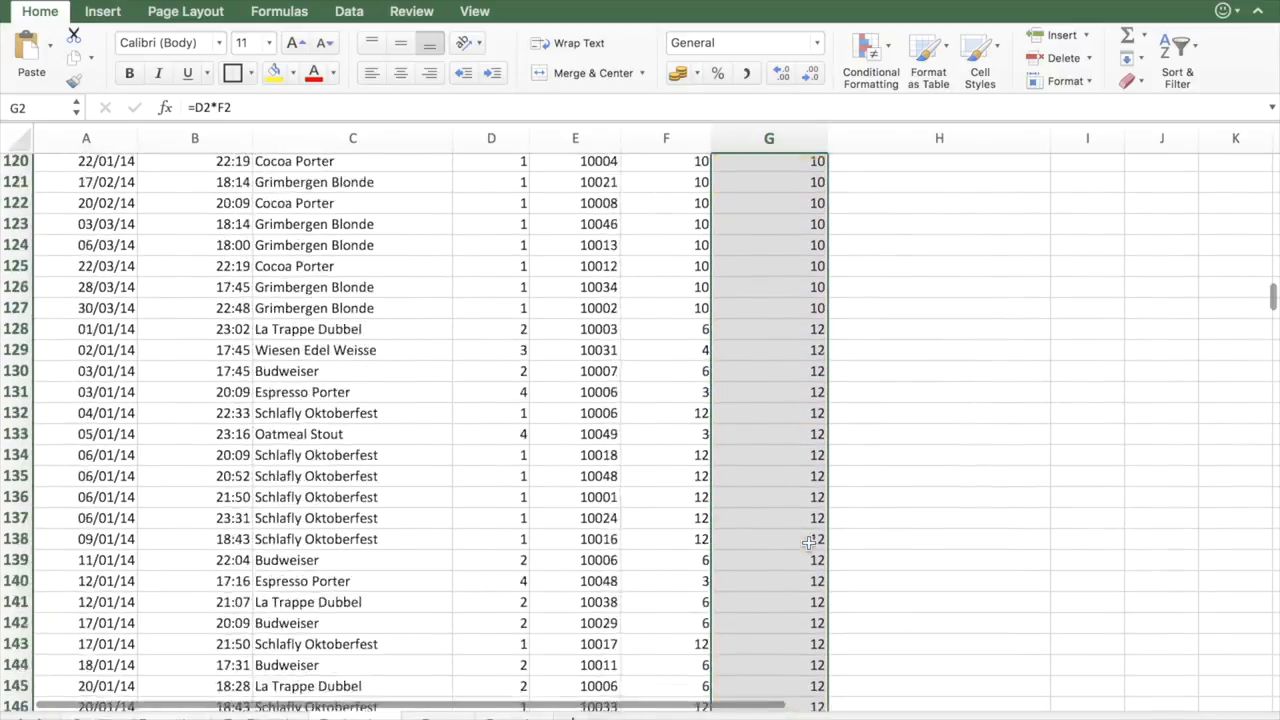
scroll(808, 542, "up", 10)
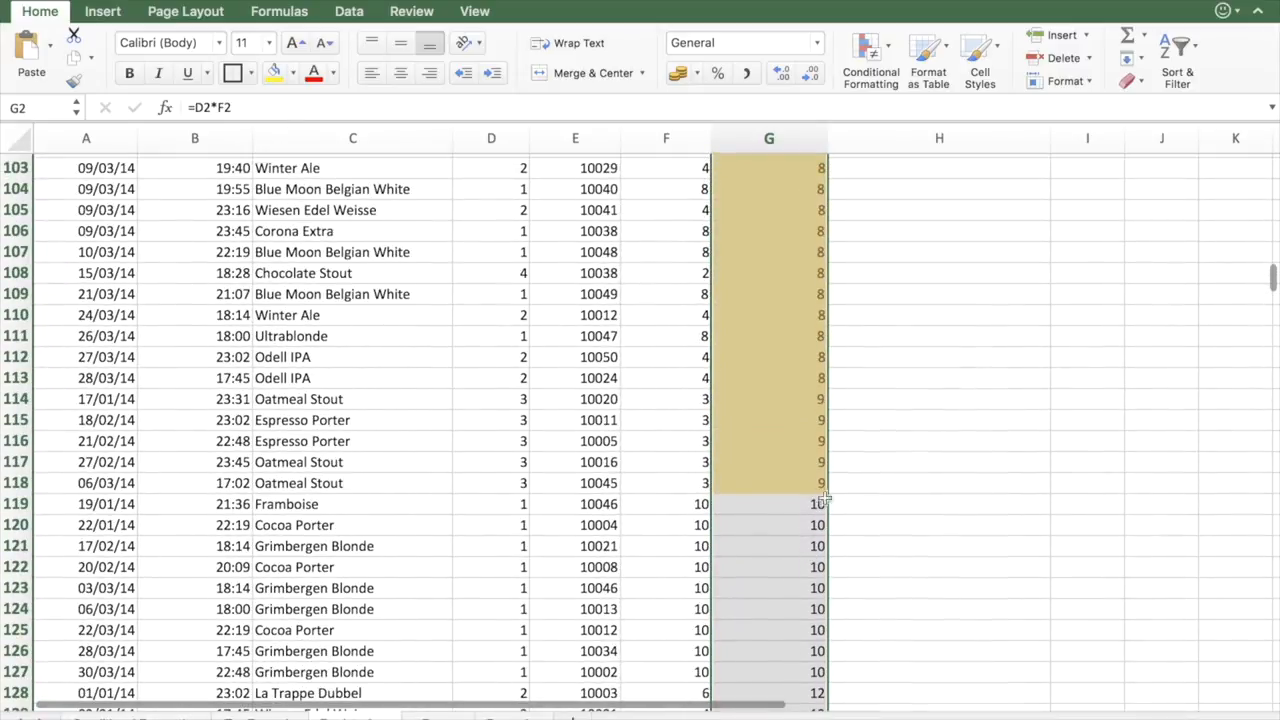
left_click(837, 503)
scroll(795, 555, "down", 20)
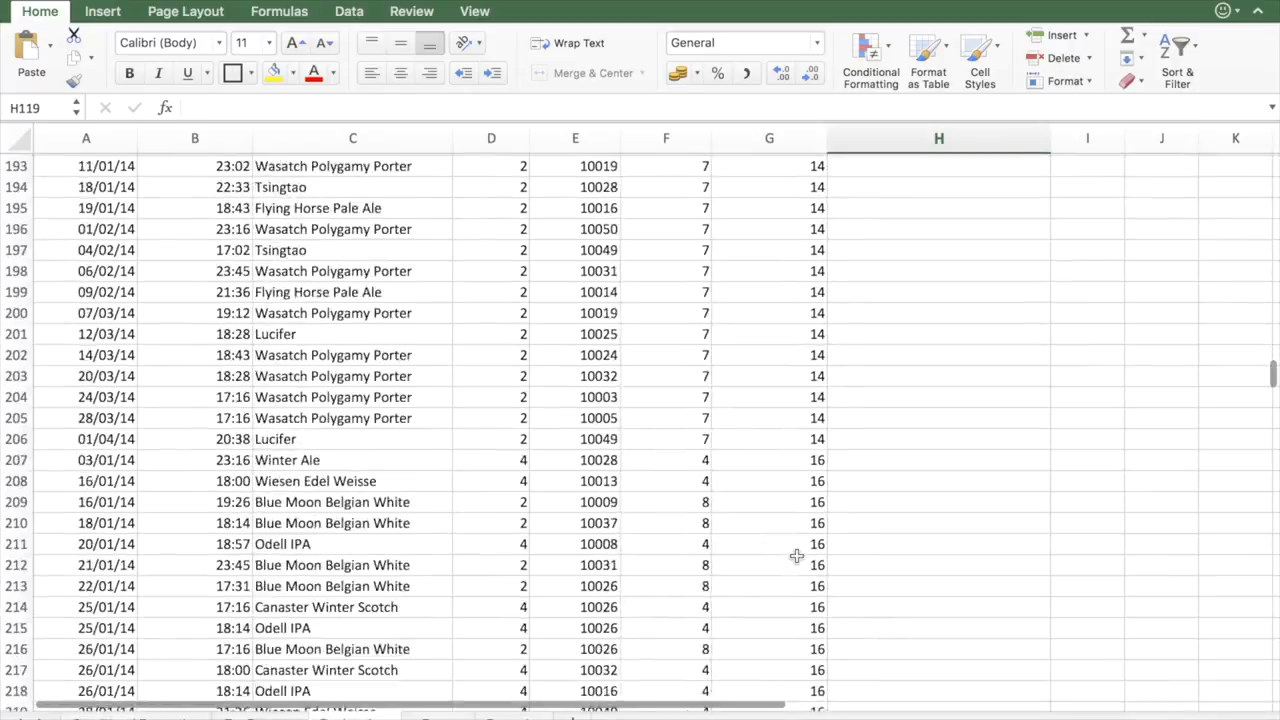
scroll(796, 556, "down", 20)
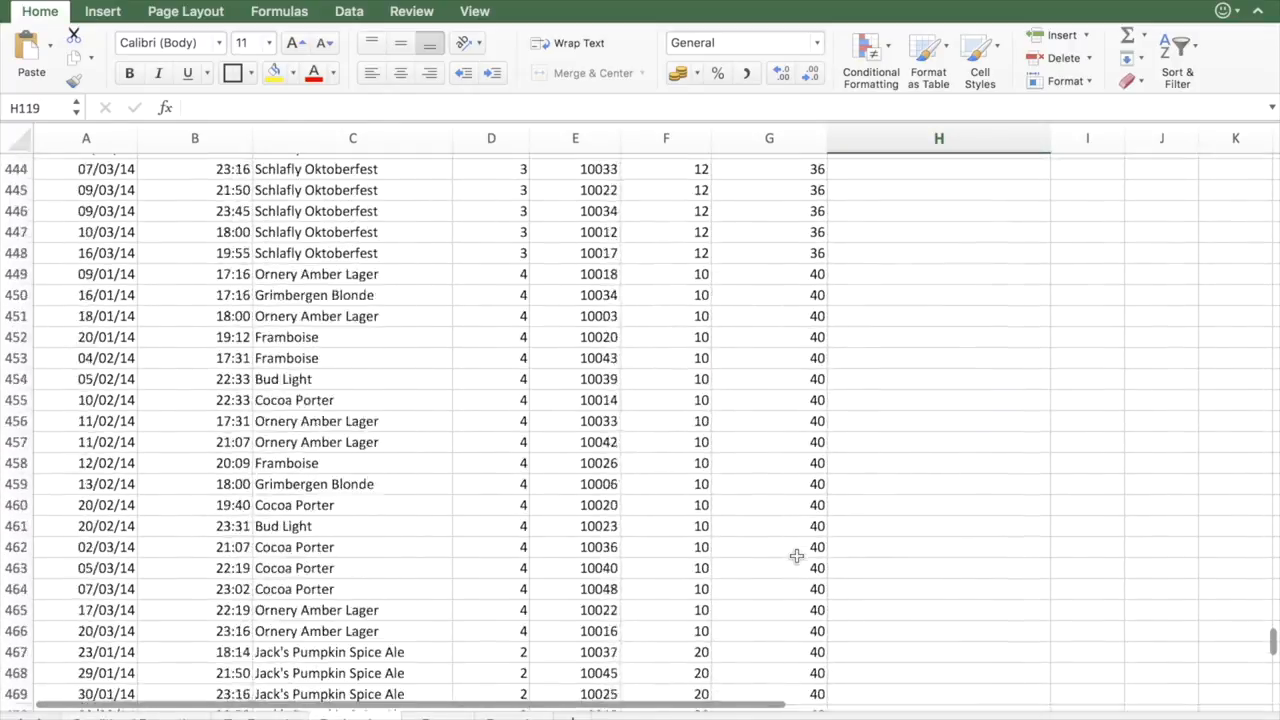
scroll(796, 556, "up", 2)
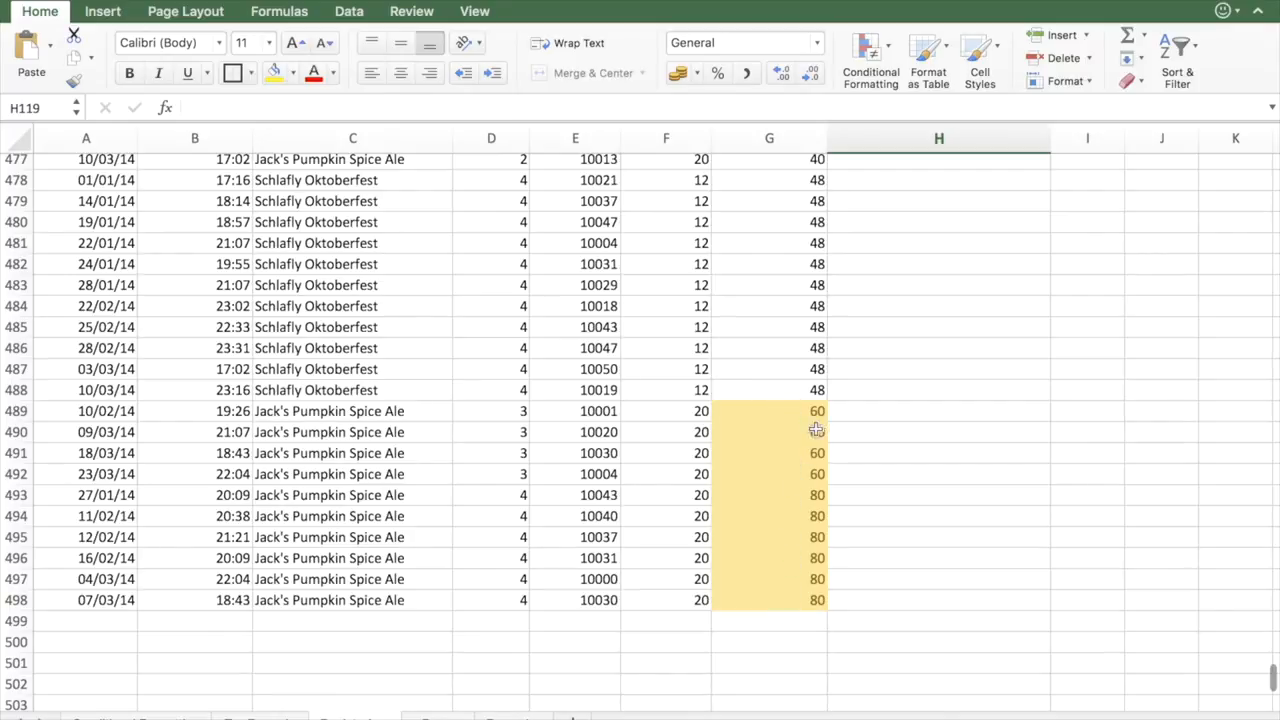
Check the highlighted prices above 49 and clear the conditional formatting rules from the entire sheet.
left_click_drag(820, 408, 806, 604)
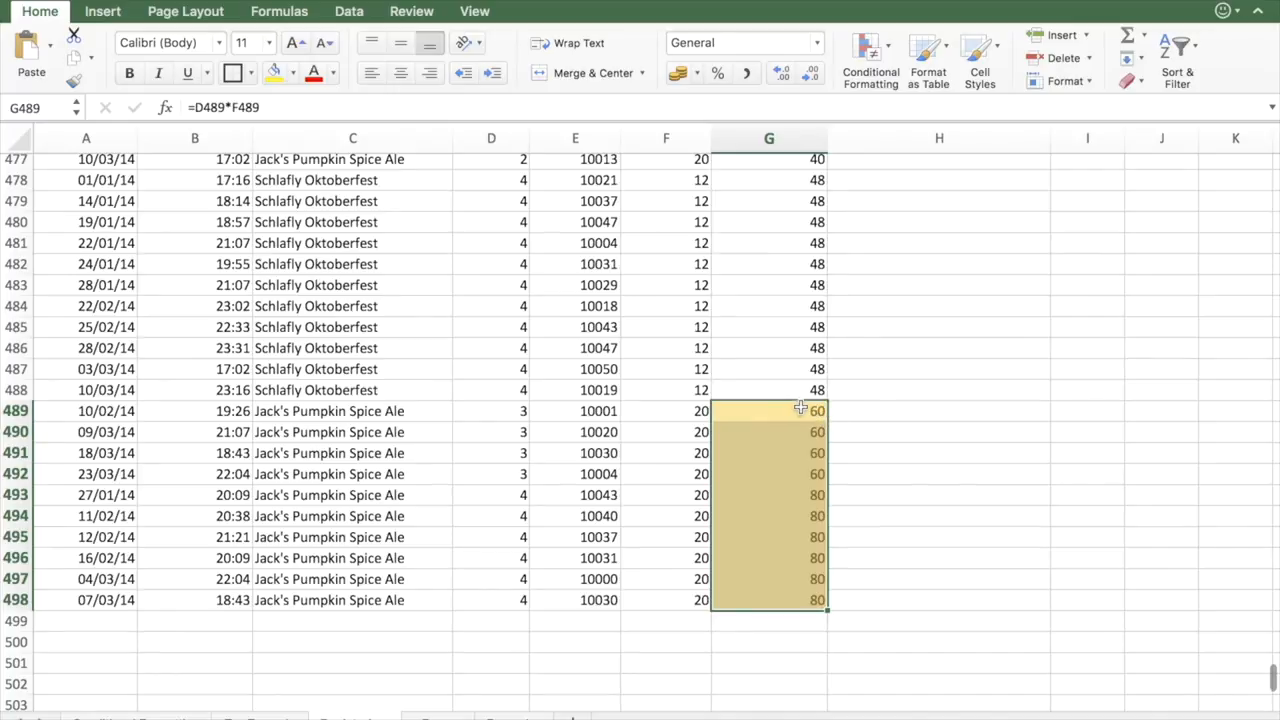
scroll(851, 340, "up", 20)
scroll(851, 340, "up", 10)
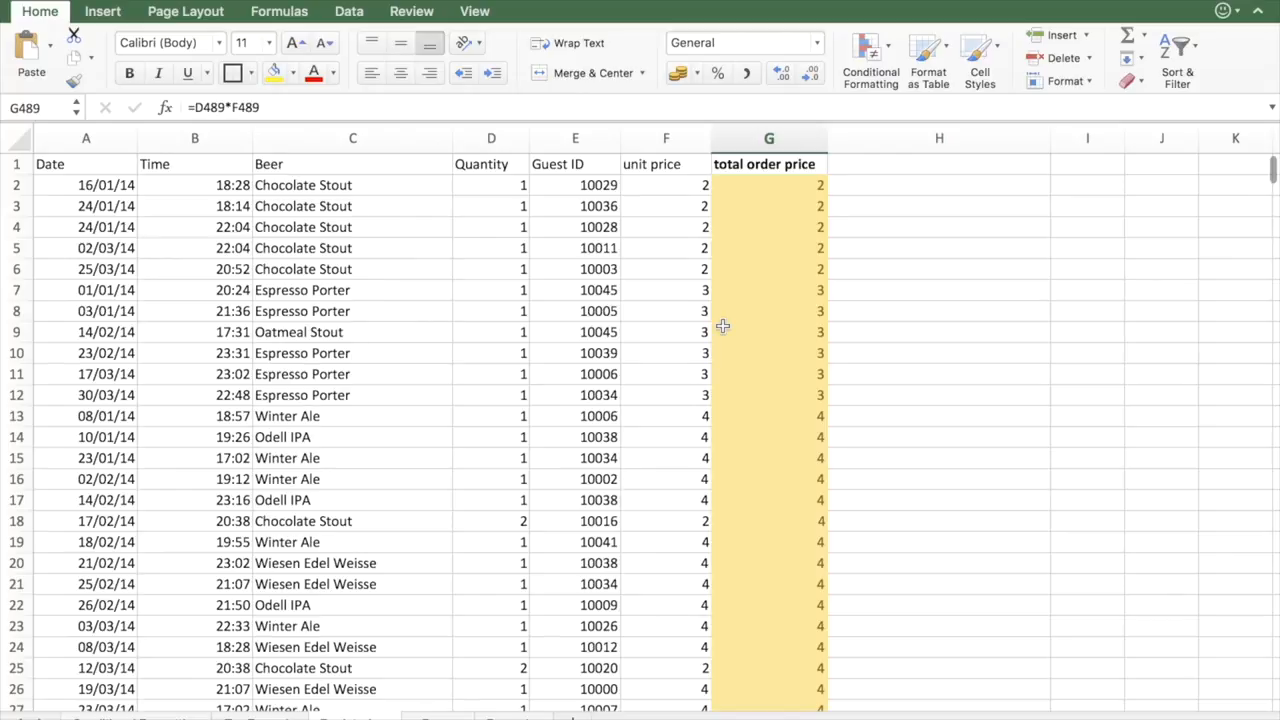
left_click(888, 47)
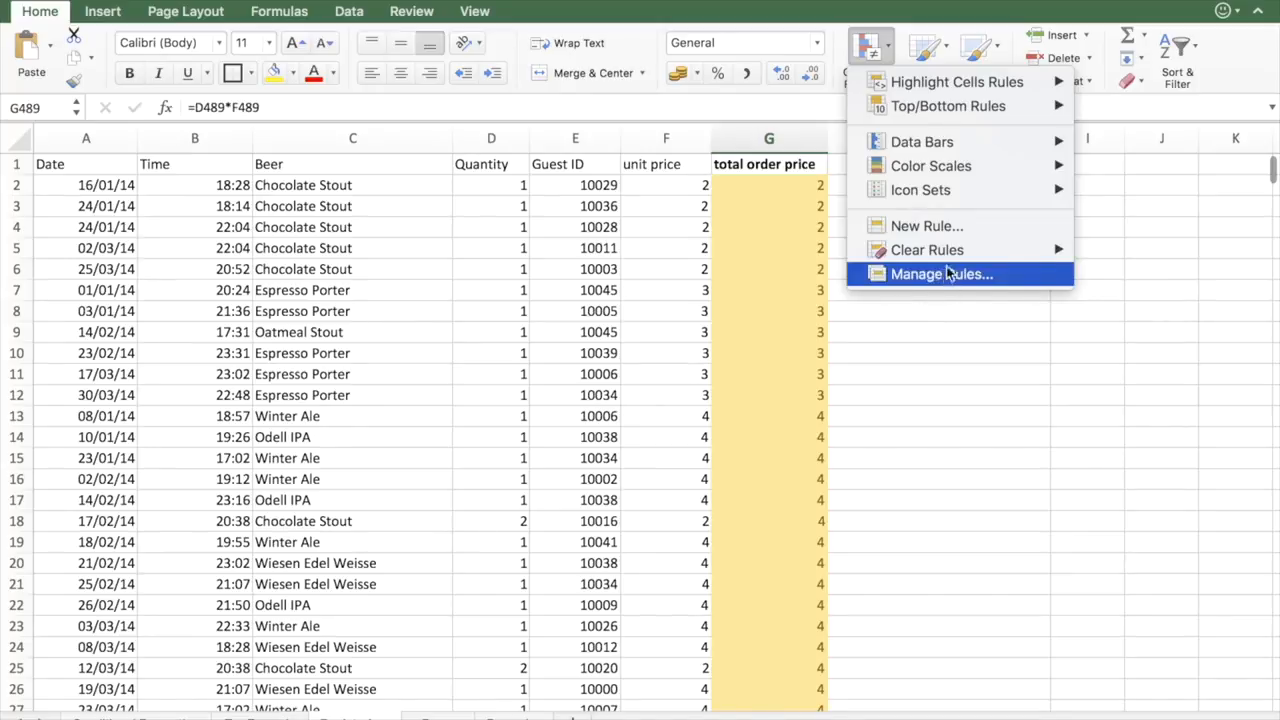
mouse_move(953, 252)
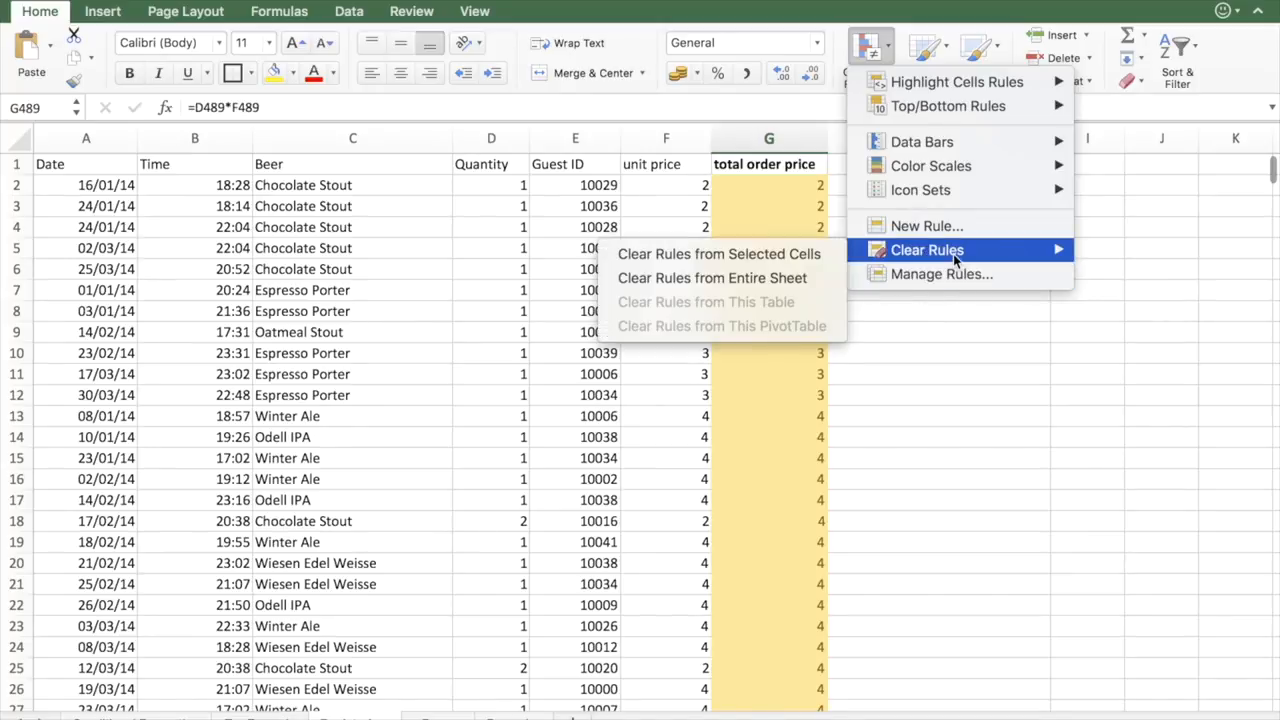
left_click(811, 279)
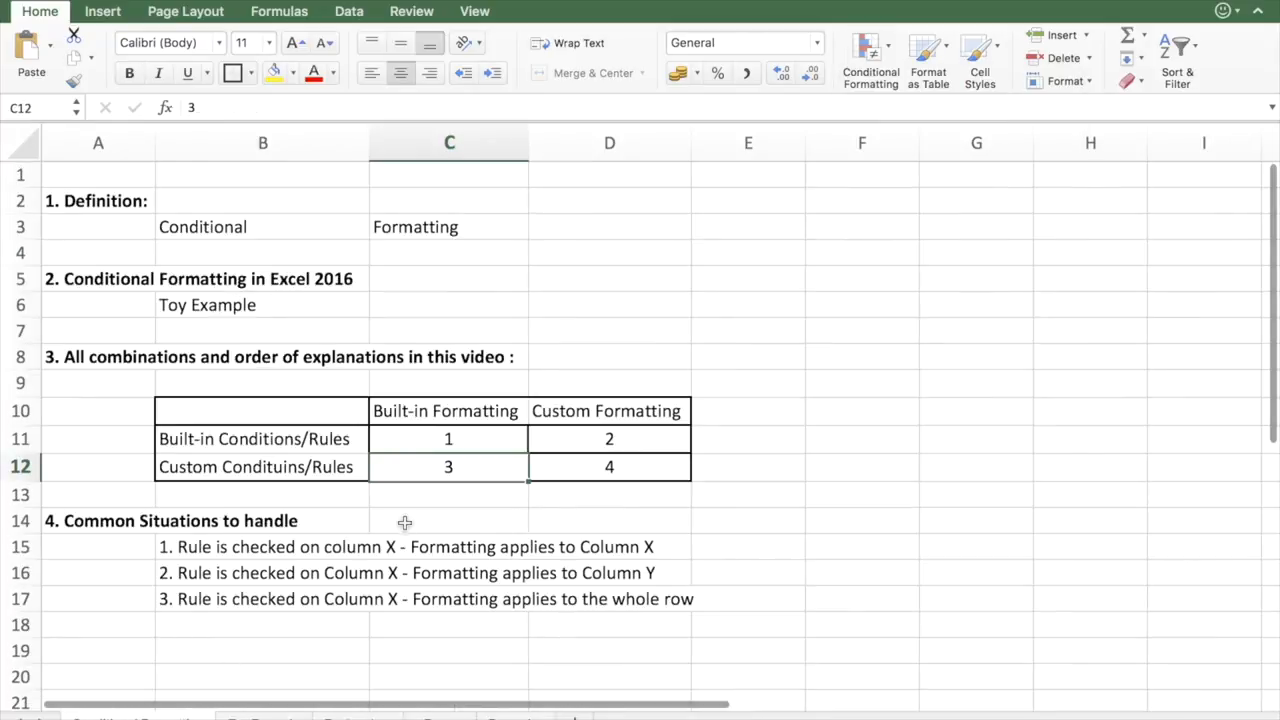
Review combination 4, custom rules with custom formatting, in the overview table and inspect the first row of the order data.
left_click(553, 466)
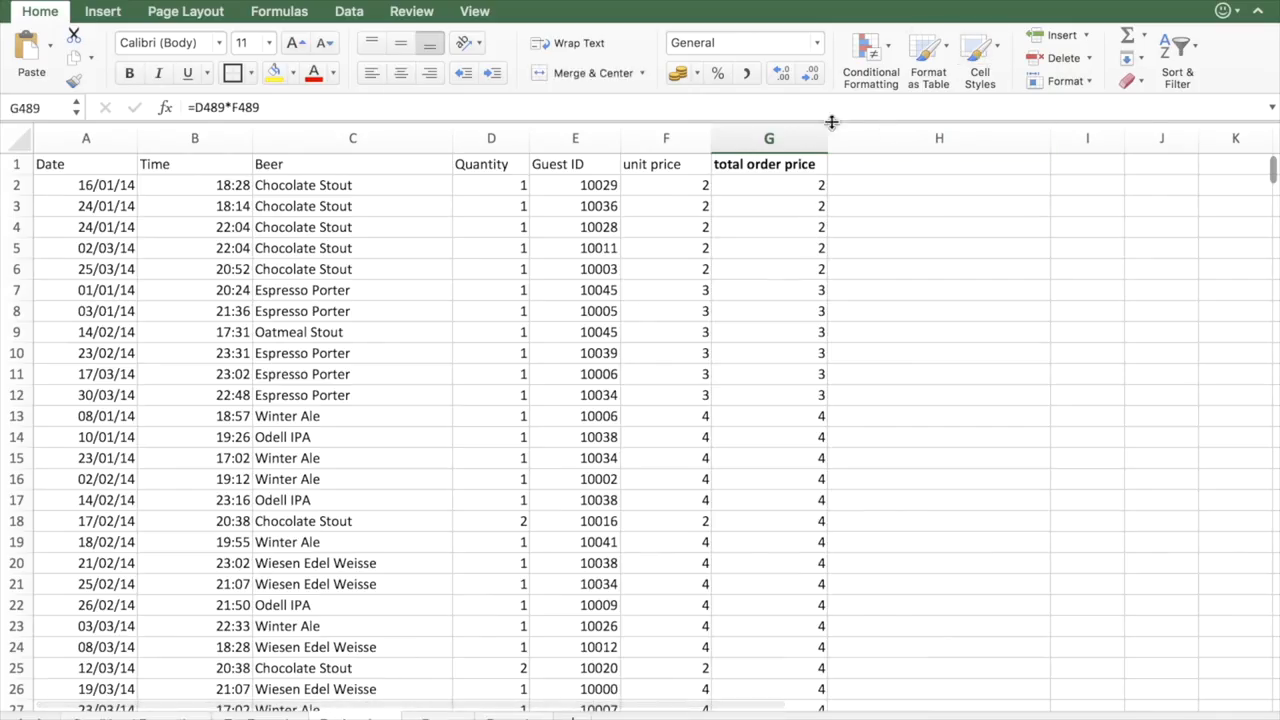
left_click(794, 189)
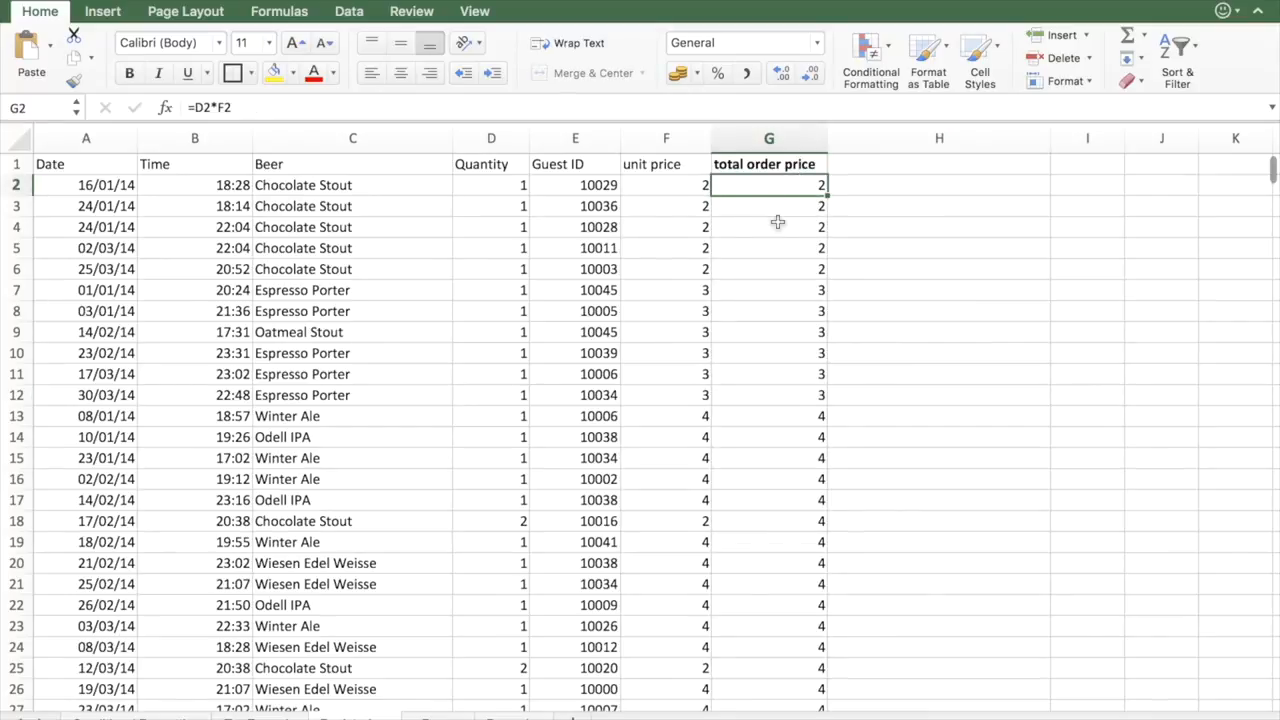
left_click(703, 192)
left_click(763, 190)
Start a new Classic-style conditional formatting rule for all Time values from B2 down to the last order.
left_click(245, 185)
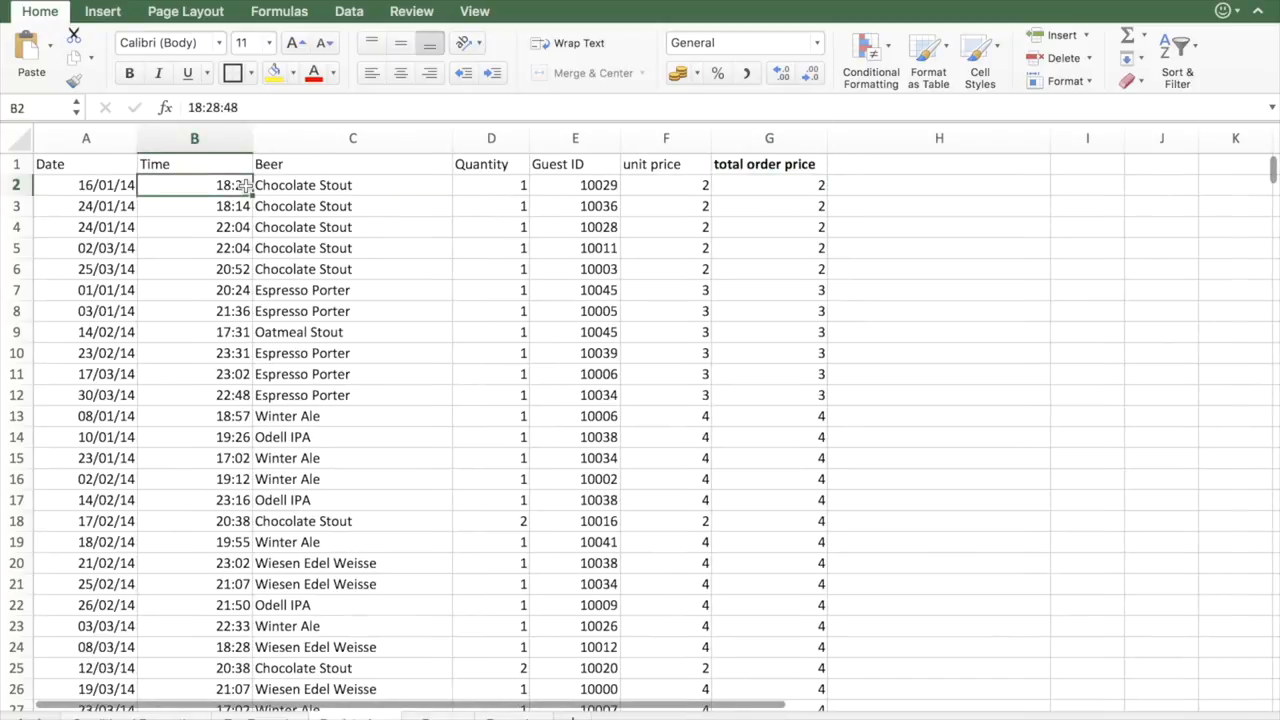
key("ctrl+shift+Down")
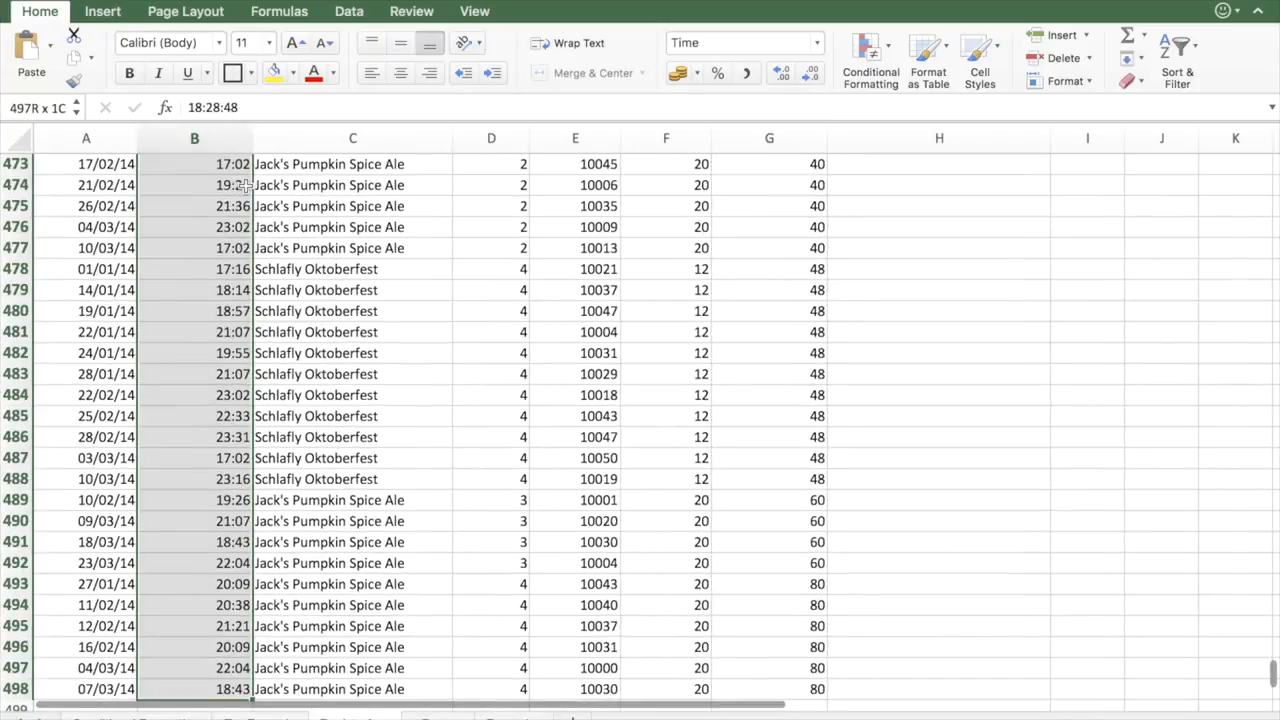
scroll(343, 288, "up", 20)
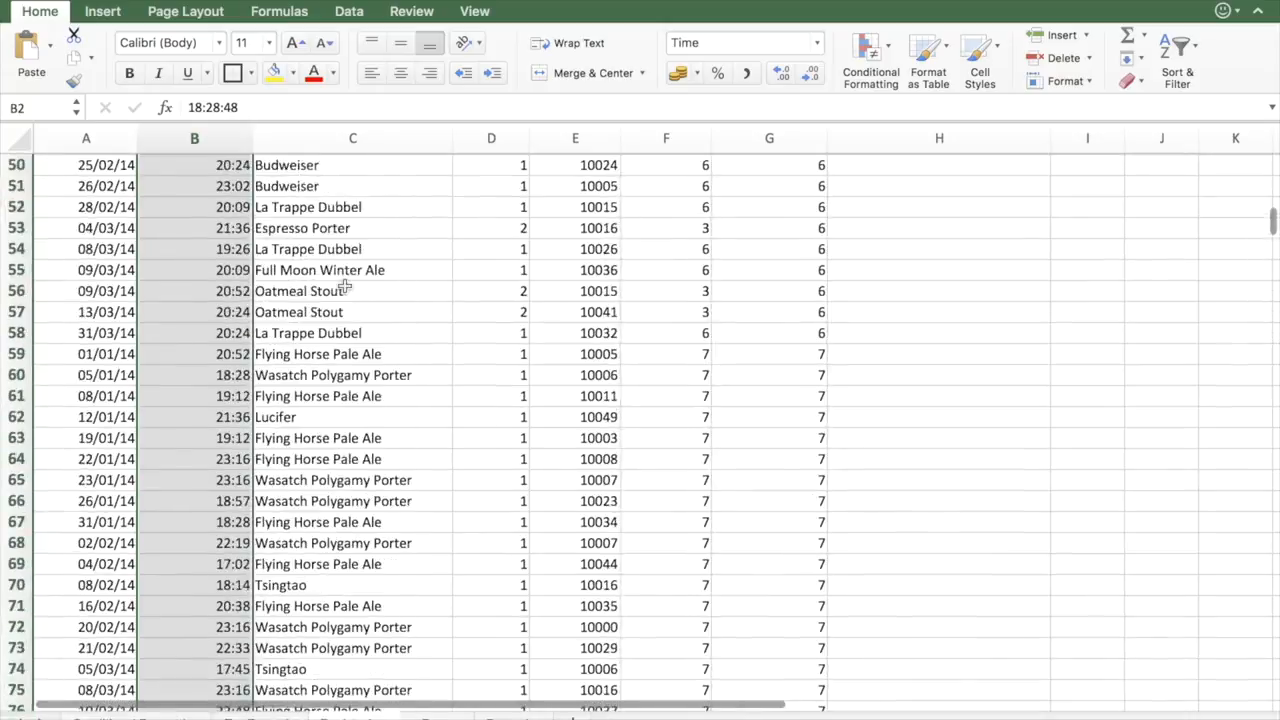
scroll(343, 288, "up", 10)
left_click(891, 58)
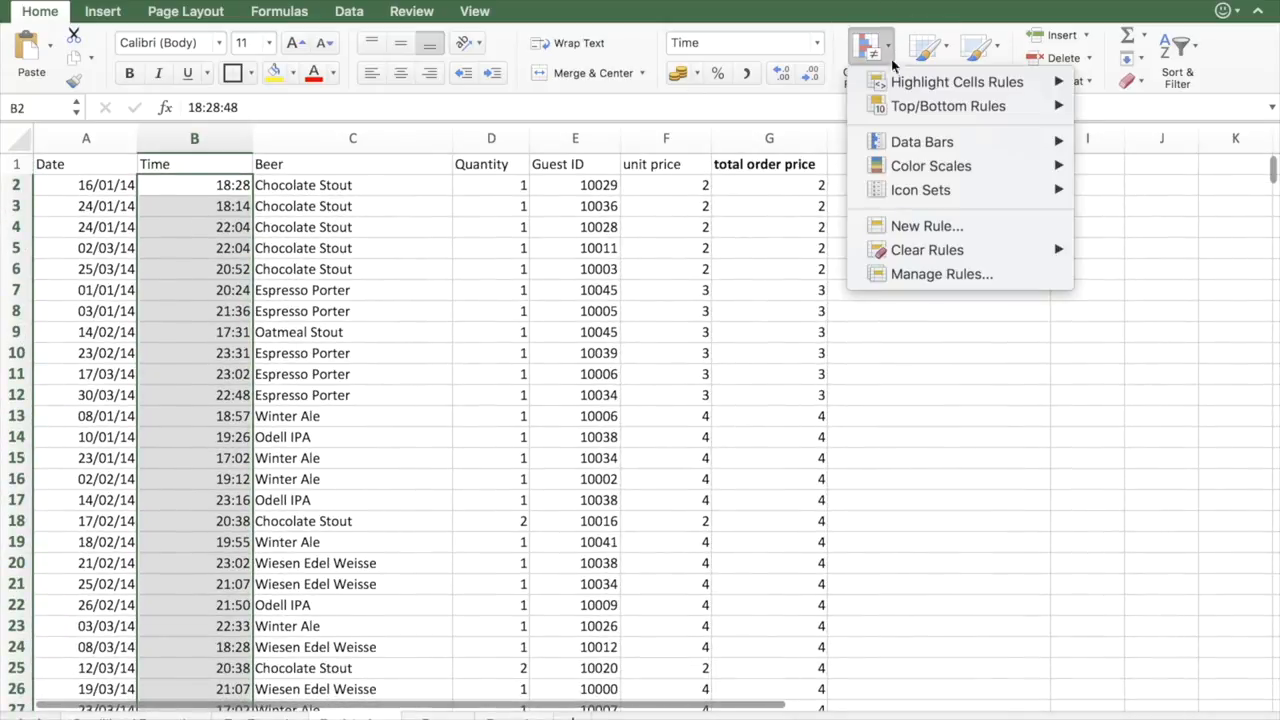
mouse_move(967, 90)
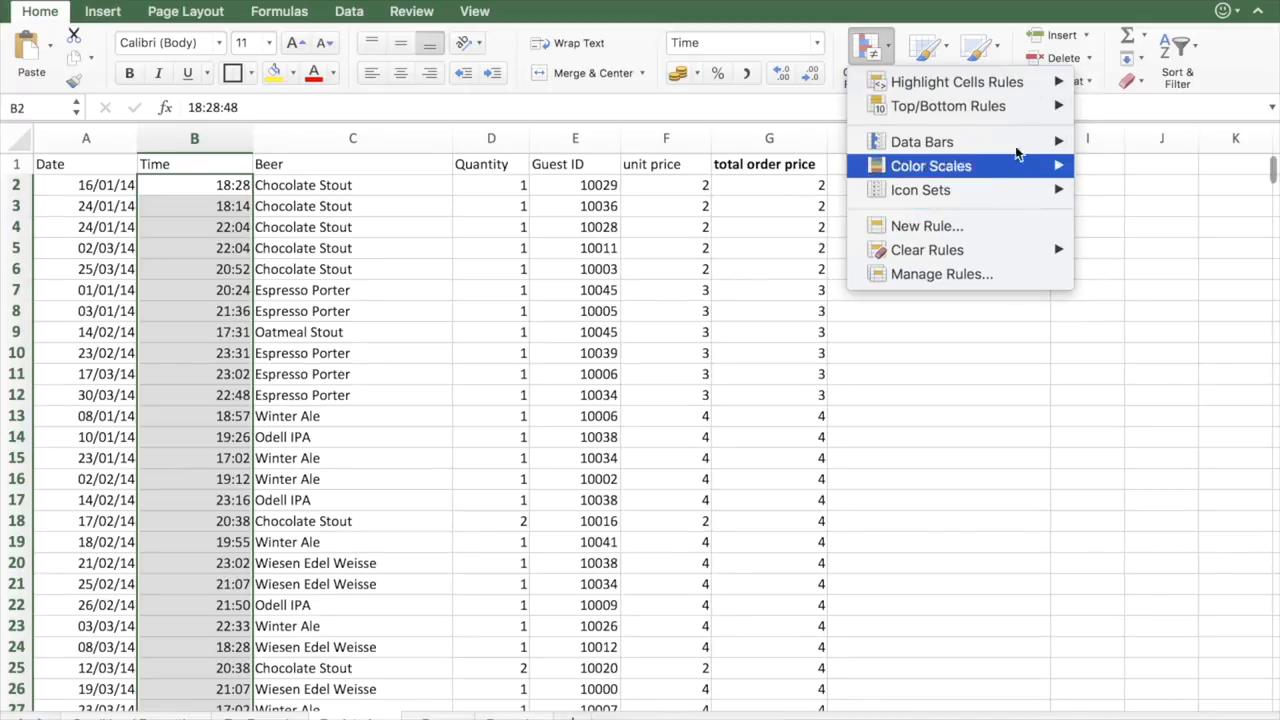
left_click(1006, 222)
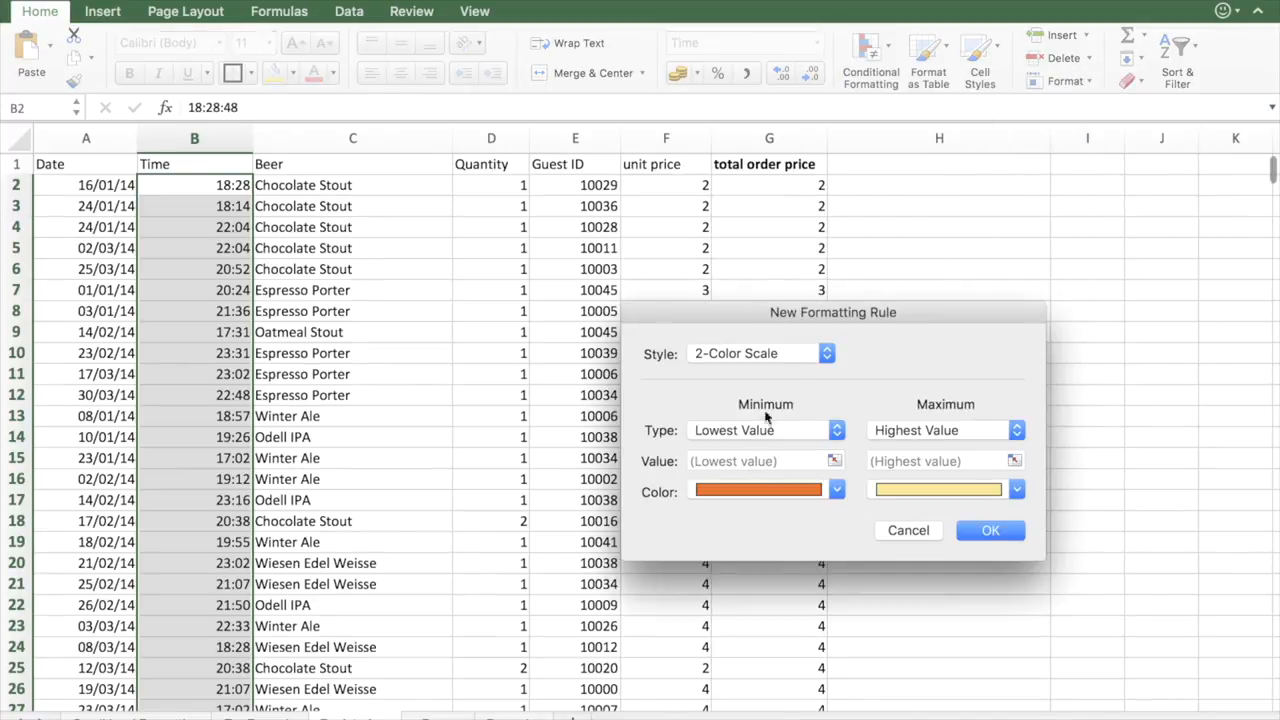
left_click(808, 354)
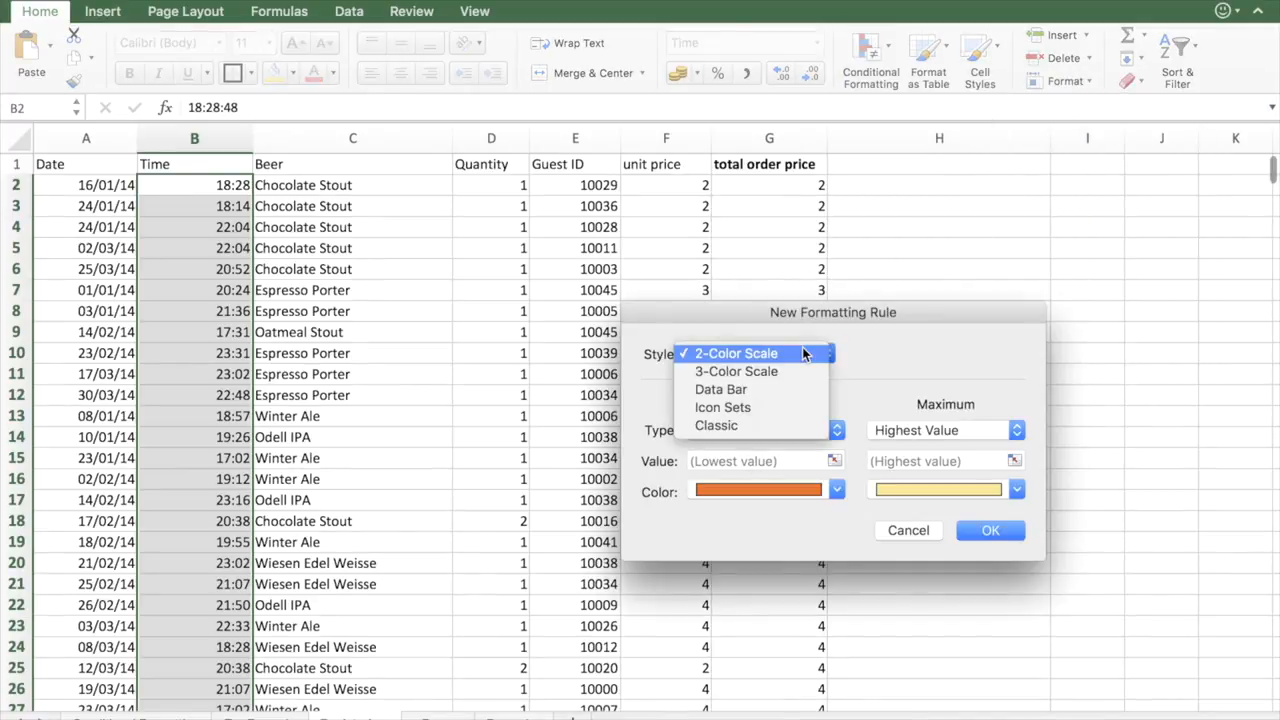
left_click(768, 425)
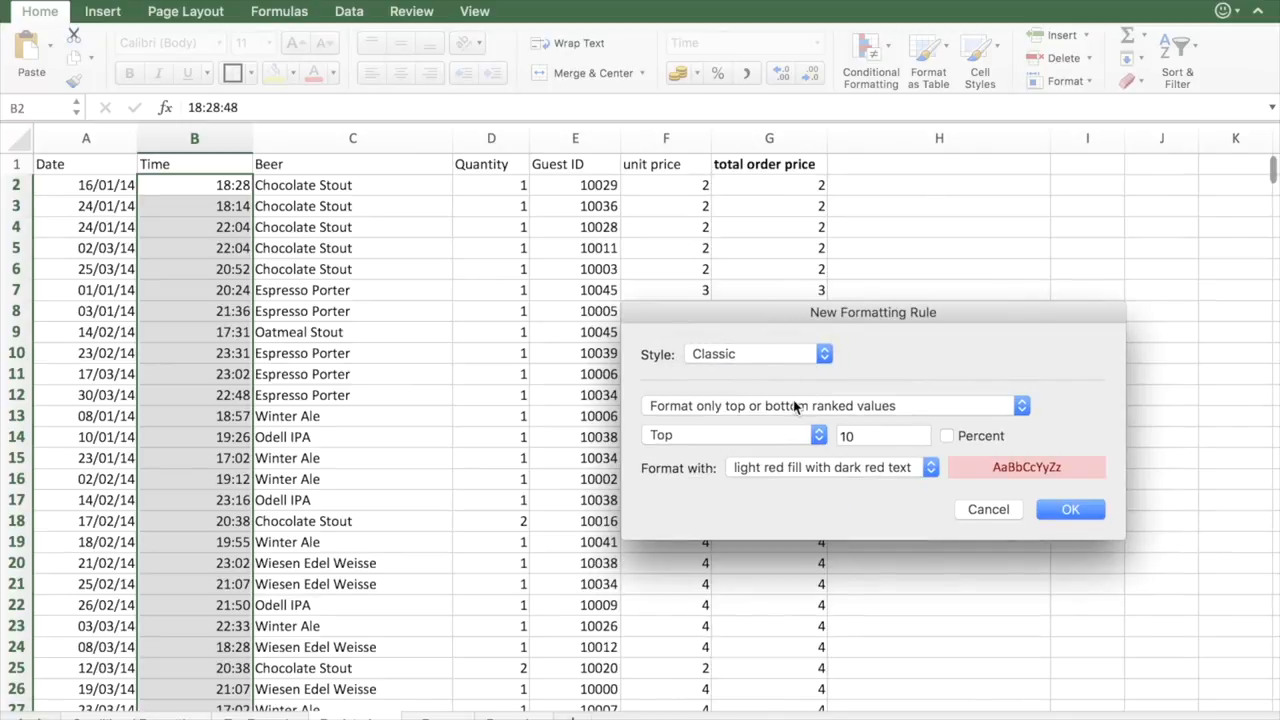
Give the rule a custom format with a dark blue background fill.
left_click(795, 467)
left_click(790, 576)
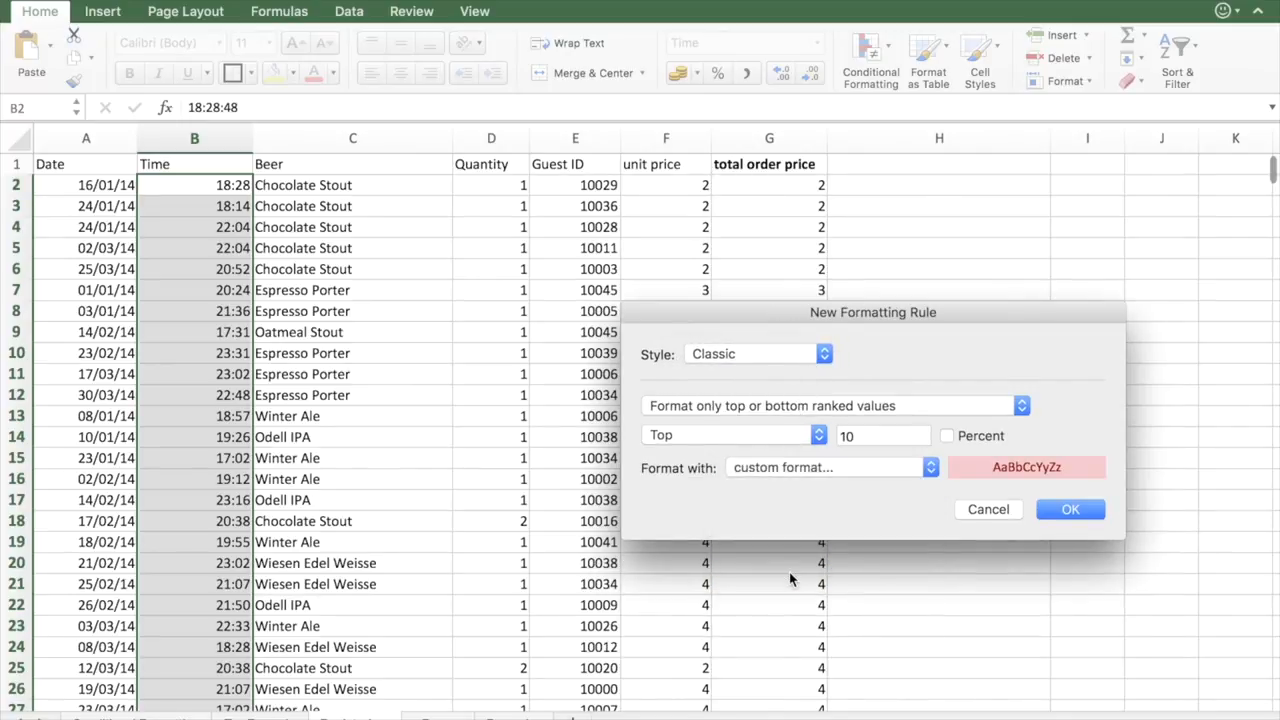
left_click(781, 200)
left_click(888, 200)
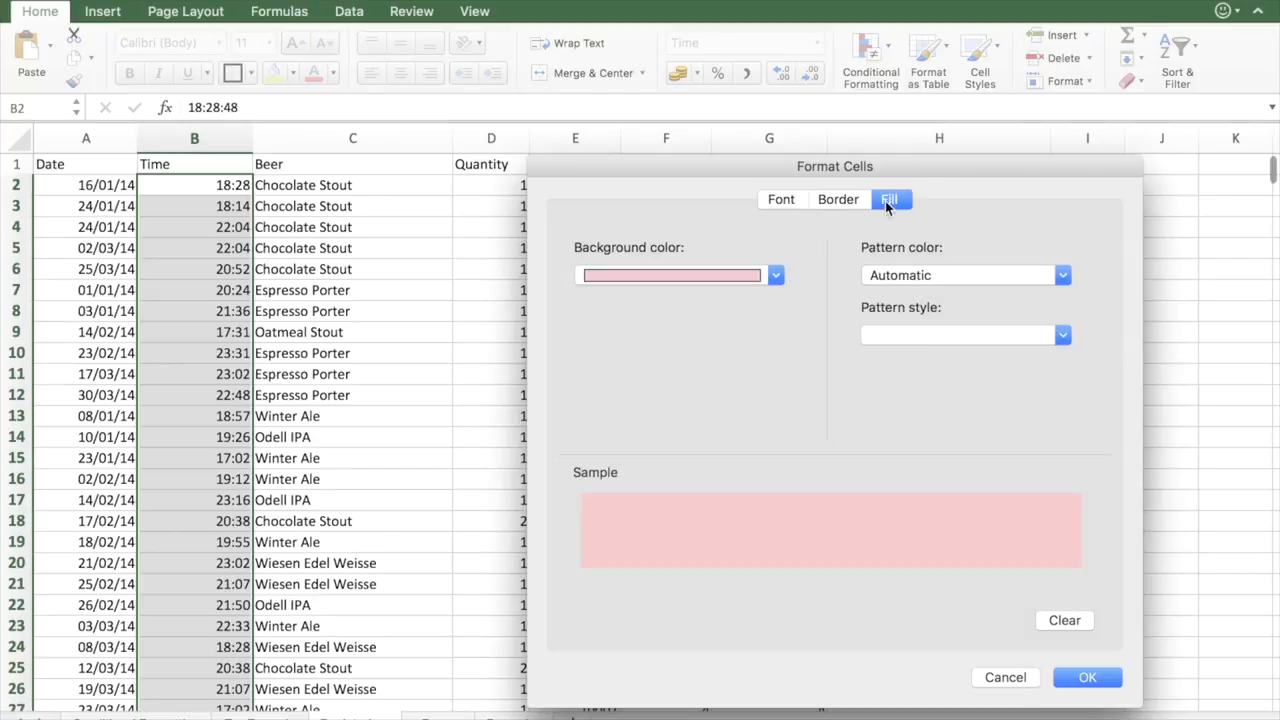
left_click(772, 278)
left_click(669, 456)
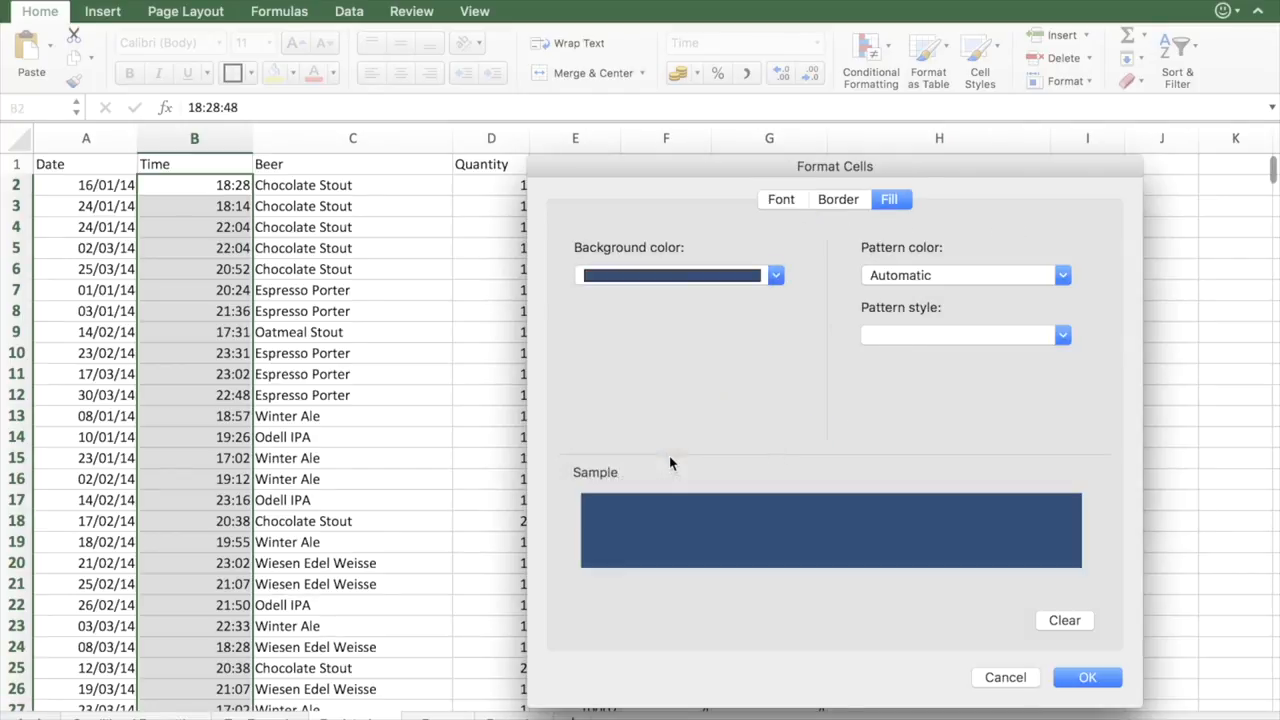
Set the custom format's font color to white and accept the format.
left_click(781, 199)
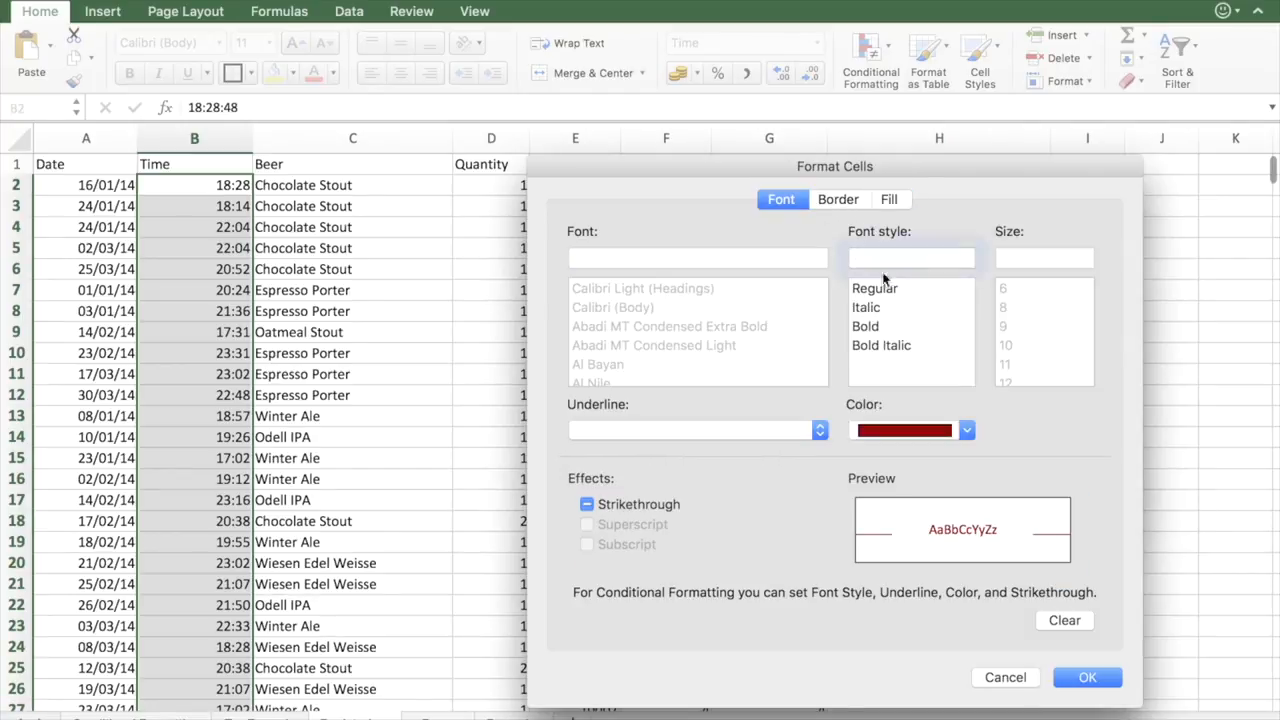
left_click(905, 430)
left_click(865, 645)
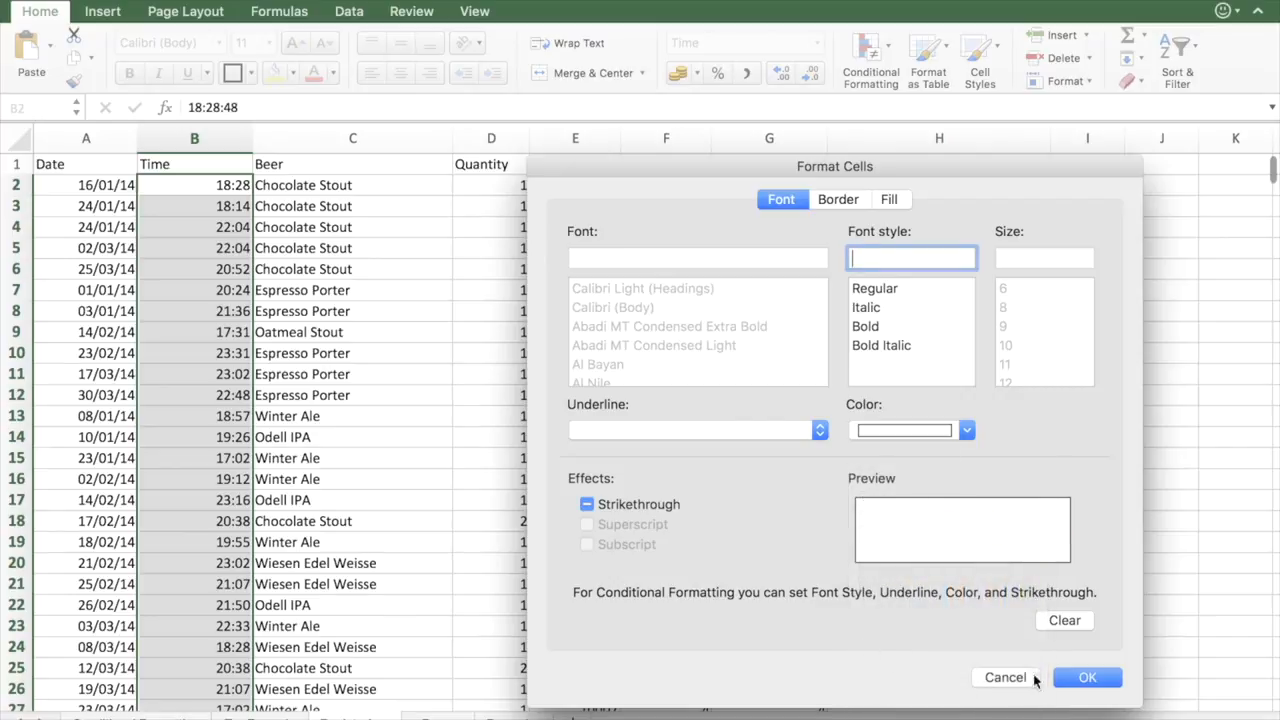
left_click(1074, 677)
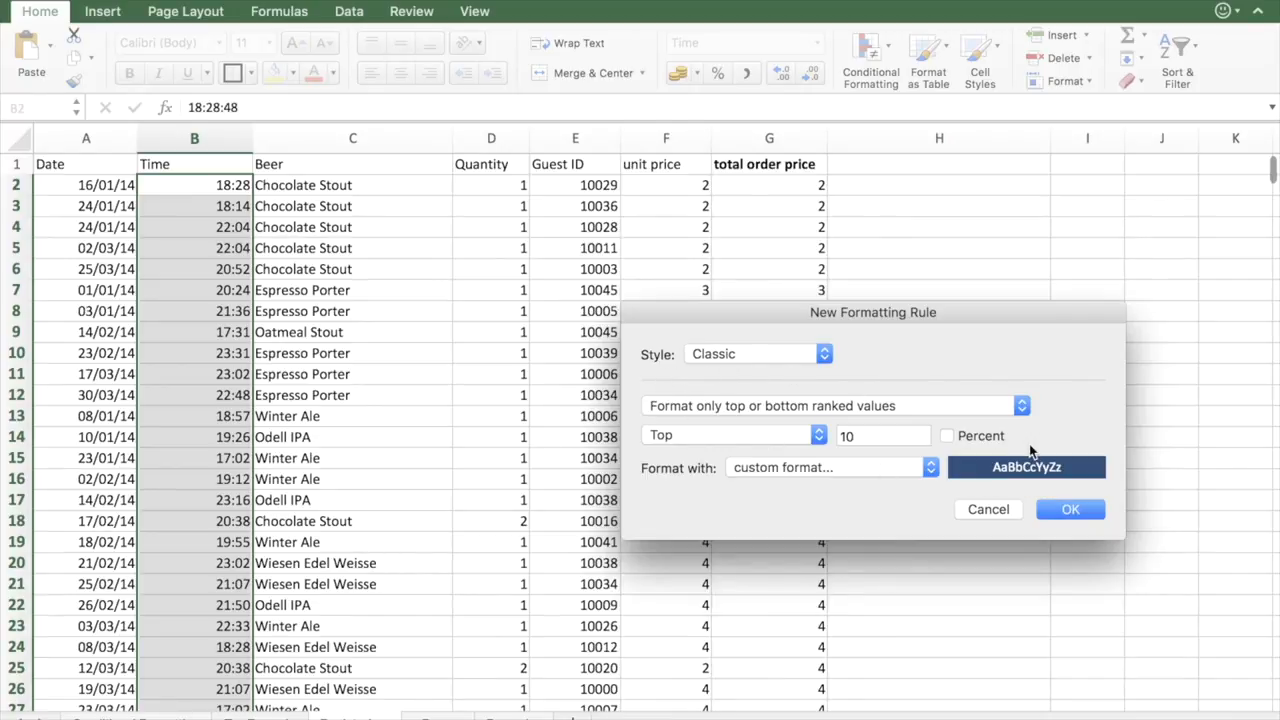
Make the rule use a formula to determine which cells to format, and enter =$B2 with a relative row.
left_click(905, 406)
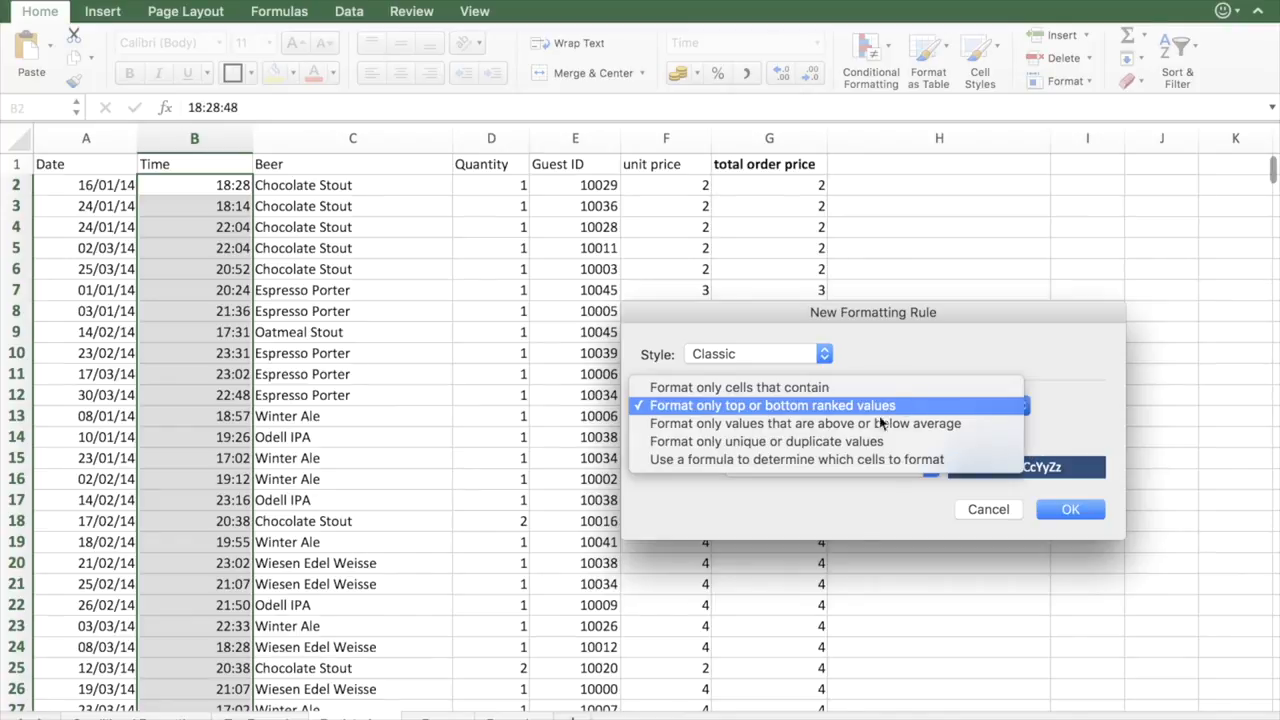
left_click(851, 459)
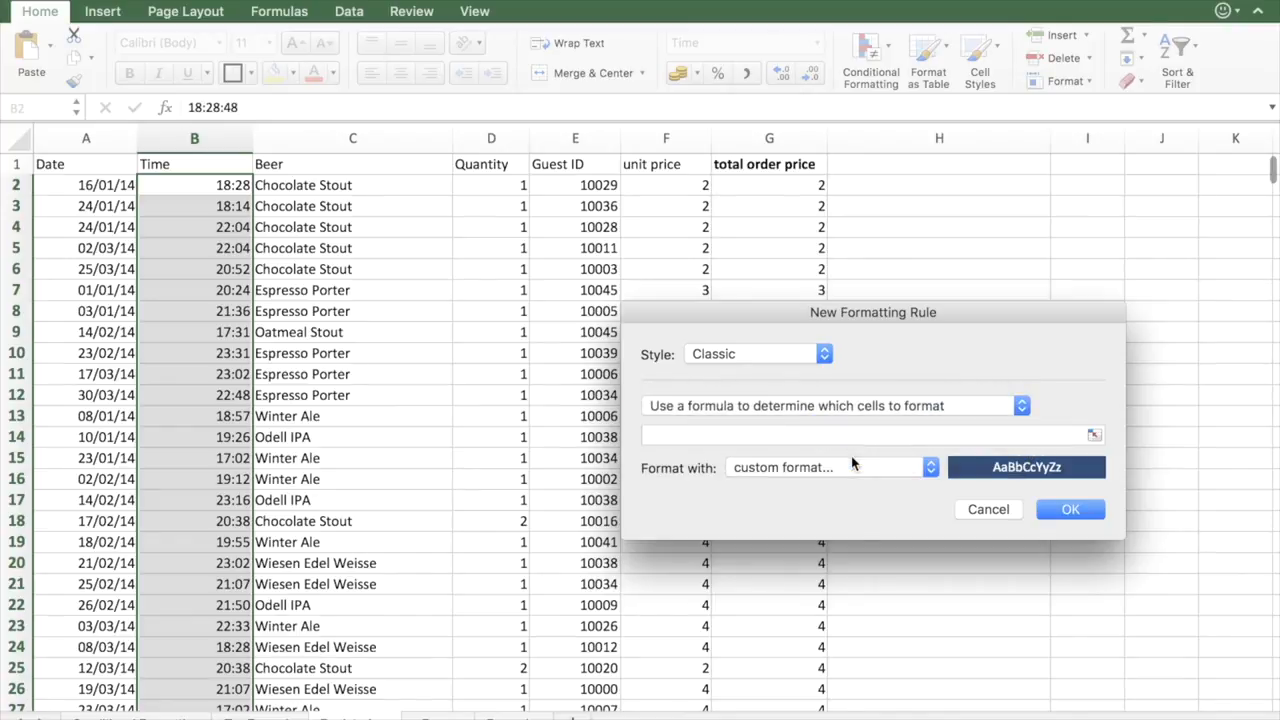
left_click(757, 437)
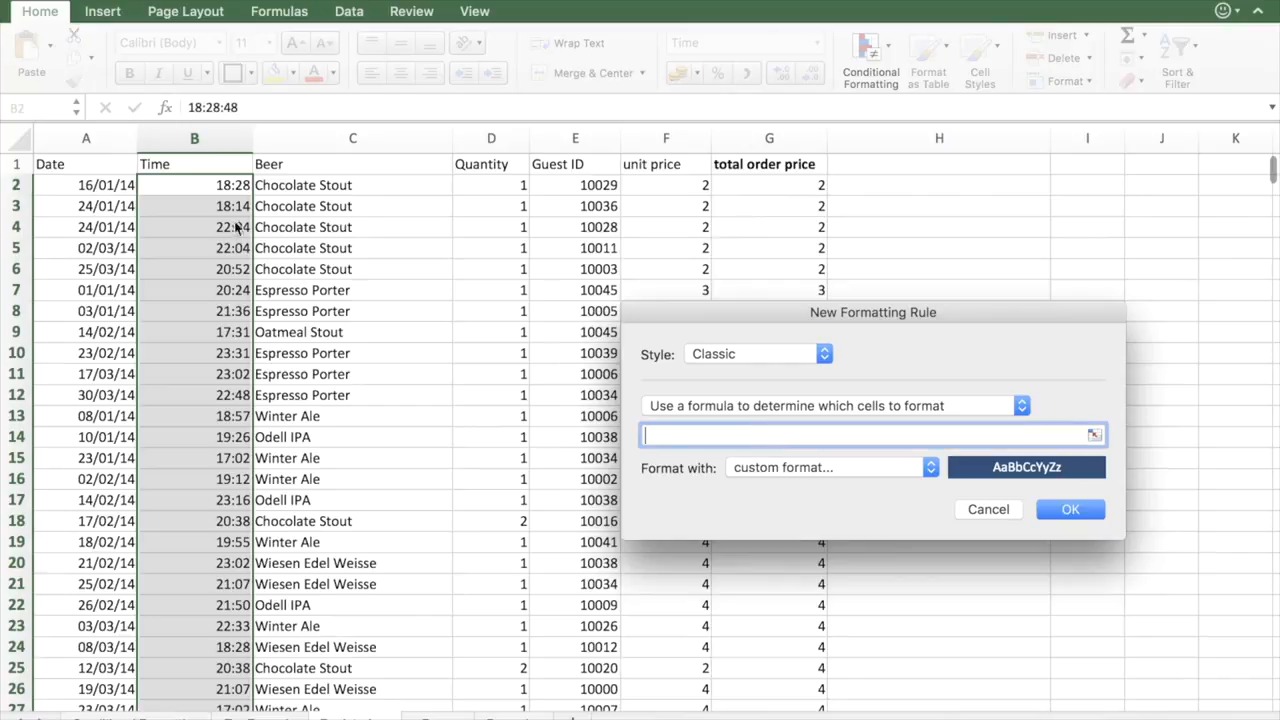
left_click(236, 194)
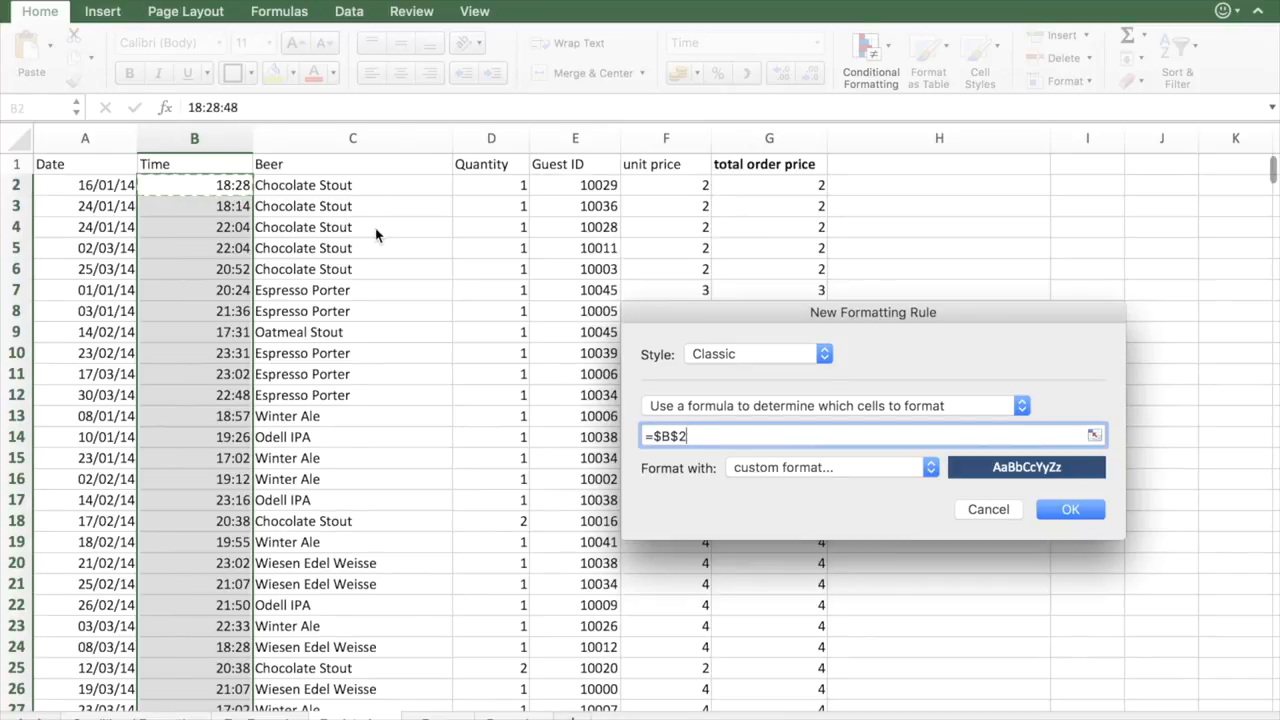
key("F4")
key("F4")
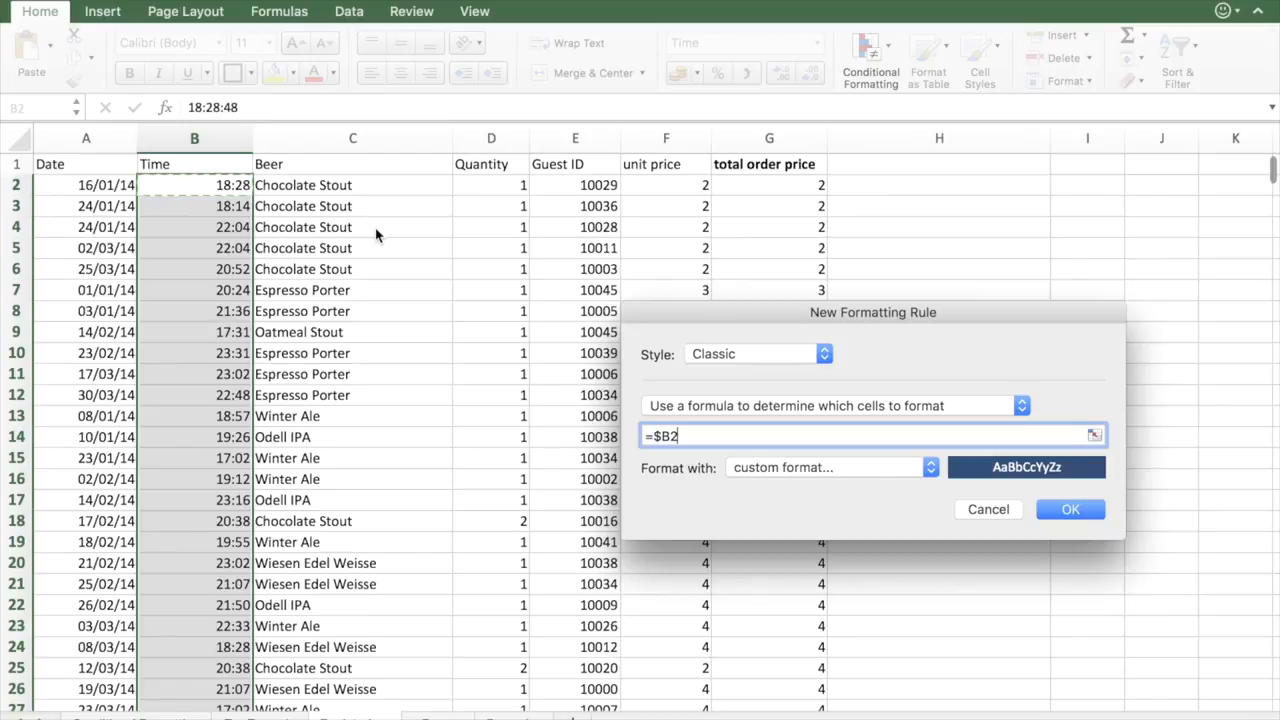
left_click(655, 436)
type("or(")
left_click(710, 433)
left_click_drag(676, 436, 652, 436)
key("BackSpace")
Complete the rule formula as =hour($B2)>=23 and apply the rule to the Time column.
type("hour(")
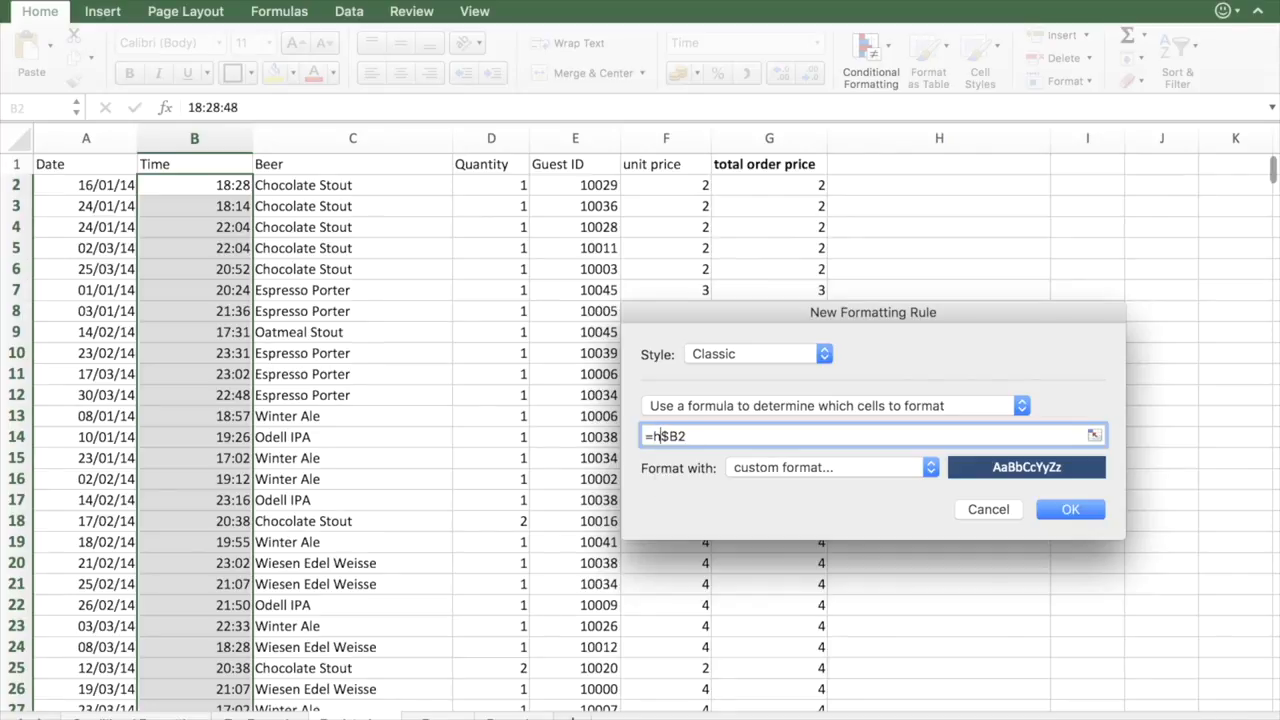
left_click(713, 436)
type(")>22")
key("BackSpace")
key("BackSpace")
key("BackSpace")
type(">=23")
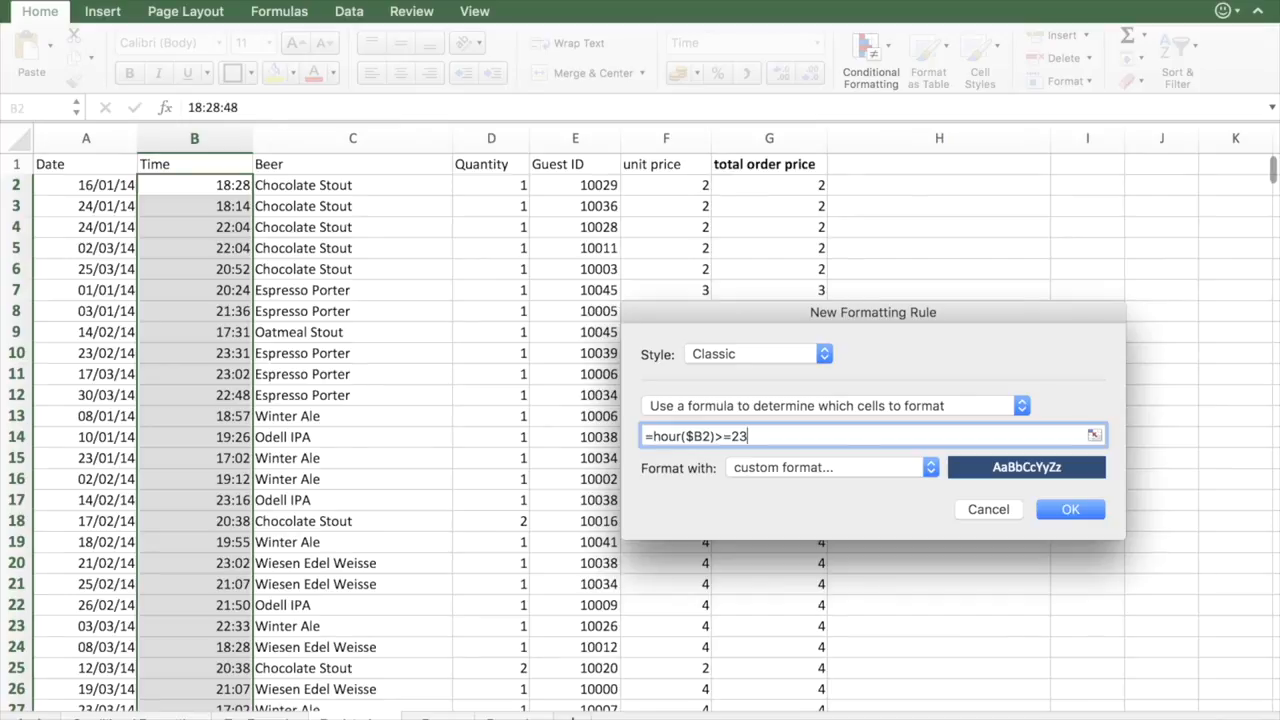
left_click(1058, 509)
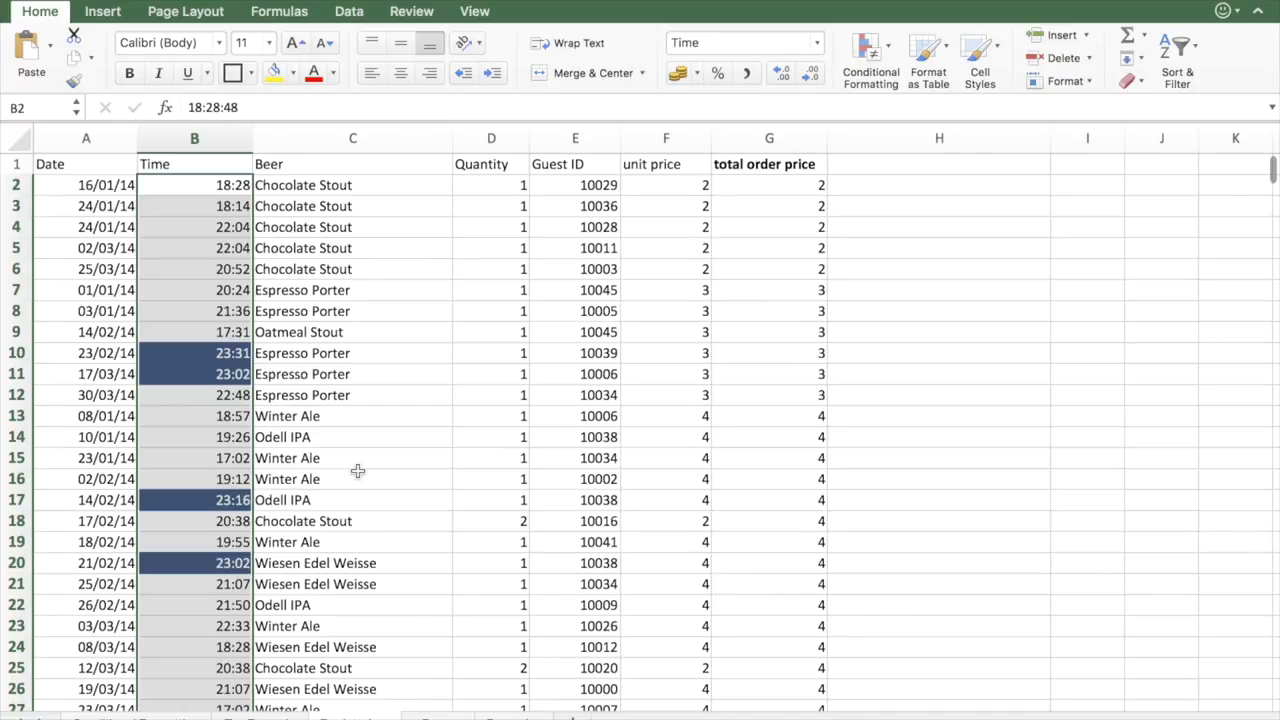
Examine the Time column to verify that orders placed at 23:00 or later are highlighted.
left_click(230, 477)
left_click(220, 375)
left_click(222, 354)
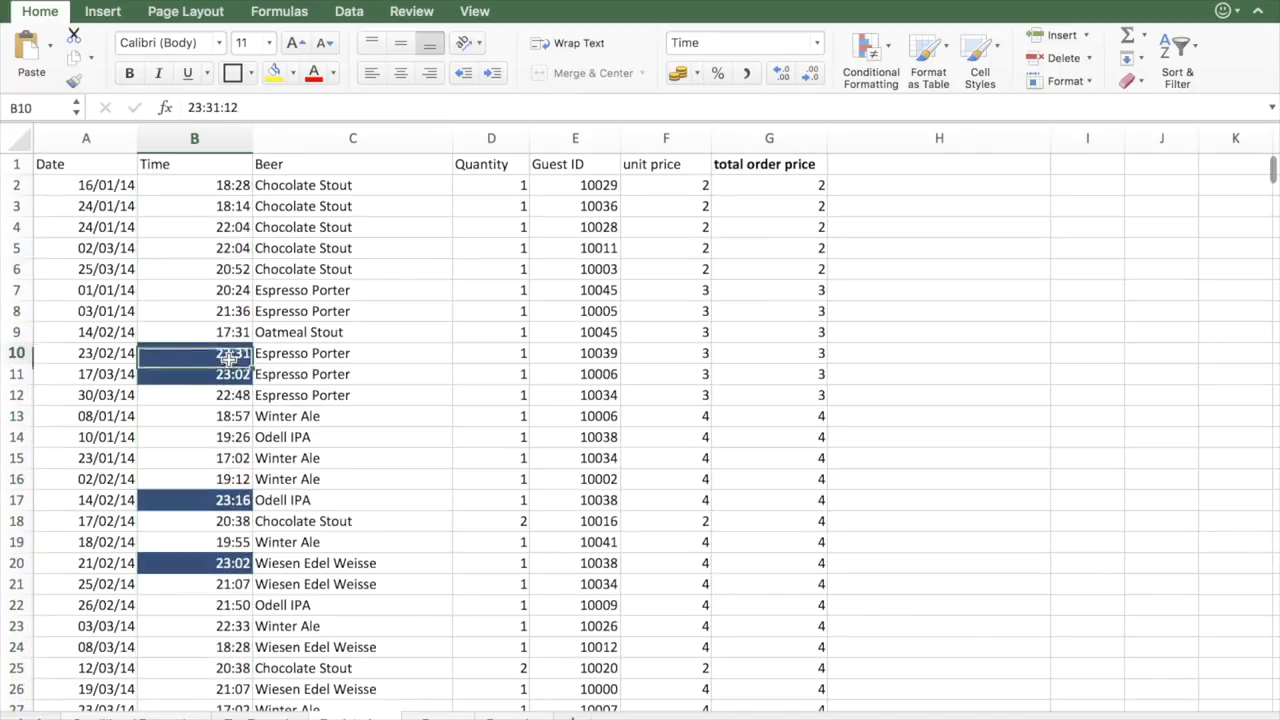
left_click(212, 499)
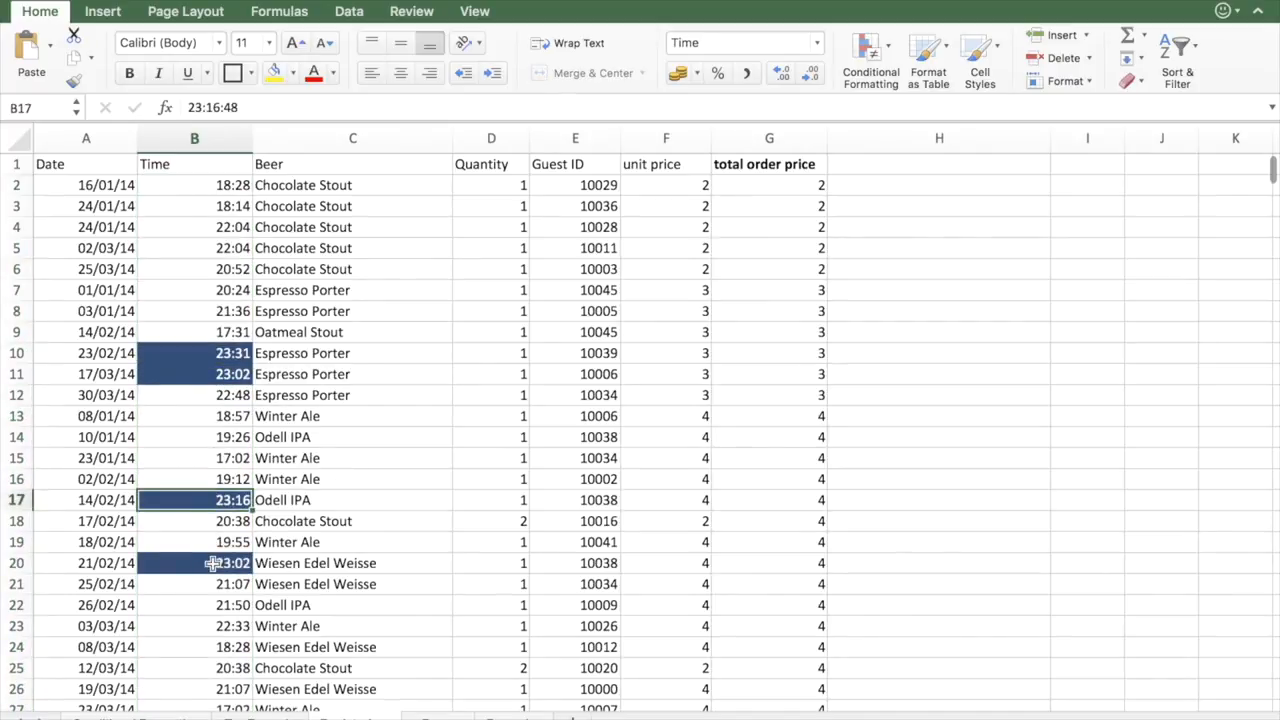
left_click(211, 562)
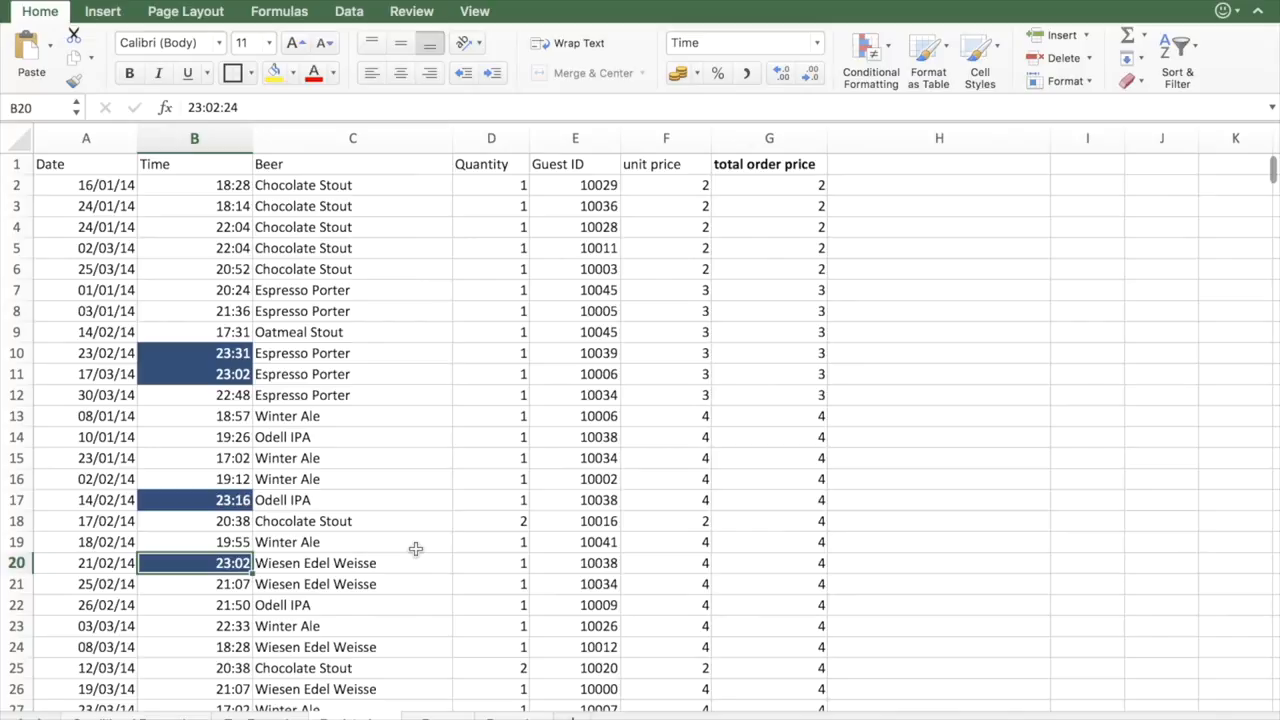
scroll(415, 549, "down", 15)
scroll(415, 549, "up", 1)
scroll(415, 549, "up", 14)
left_click(184, 353)
left_click(184, 372, "super")
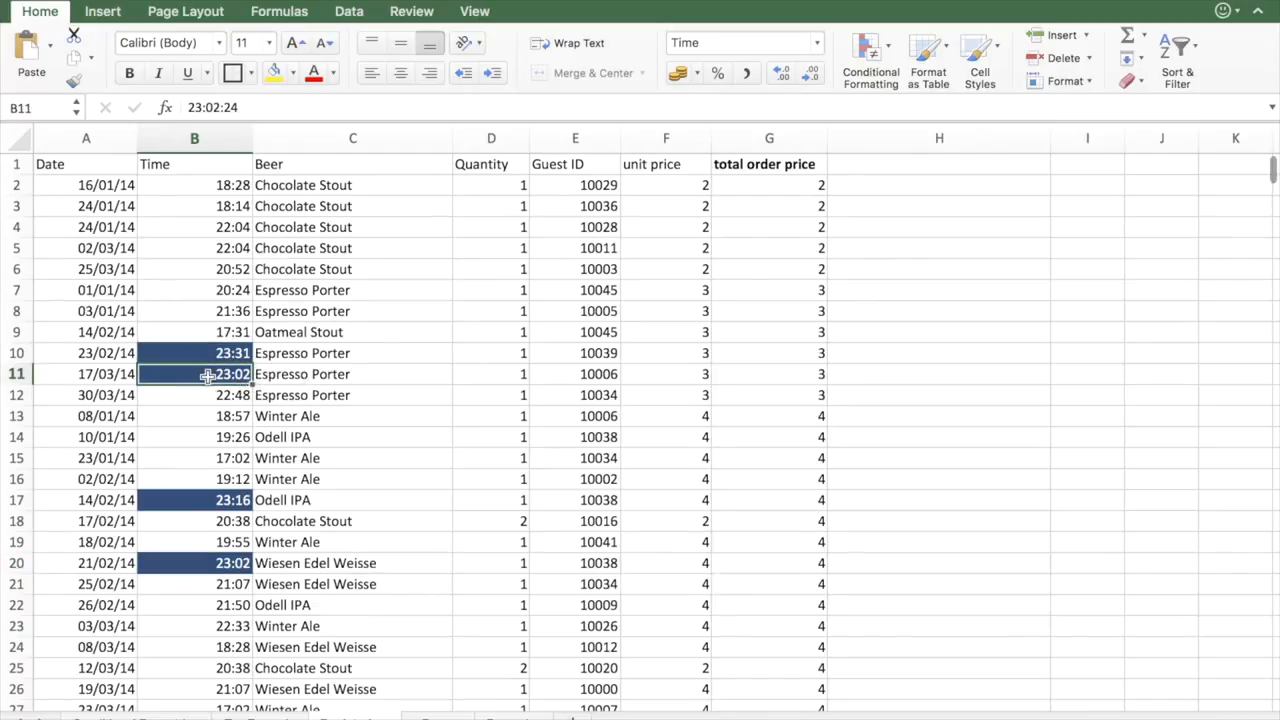
left_click(207, 358, "super")
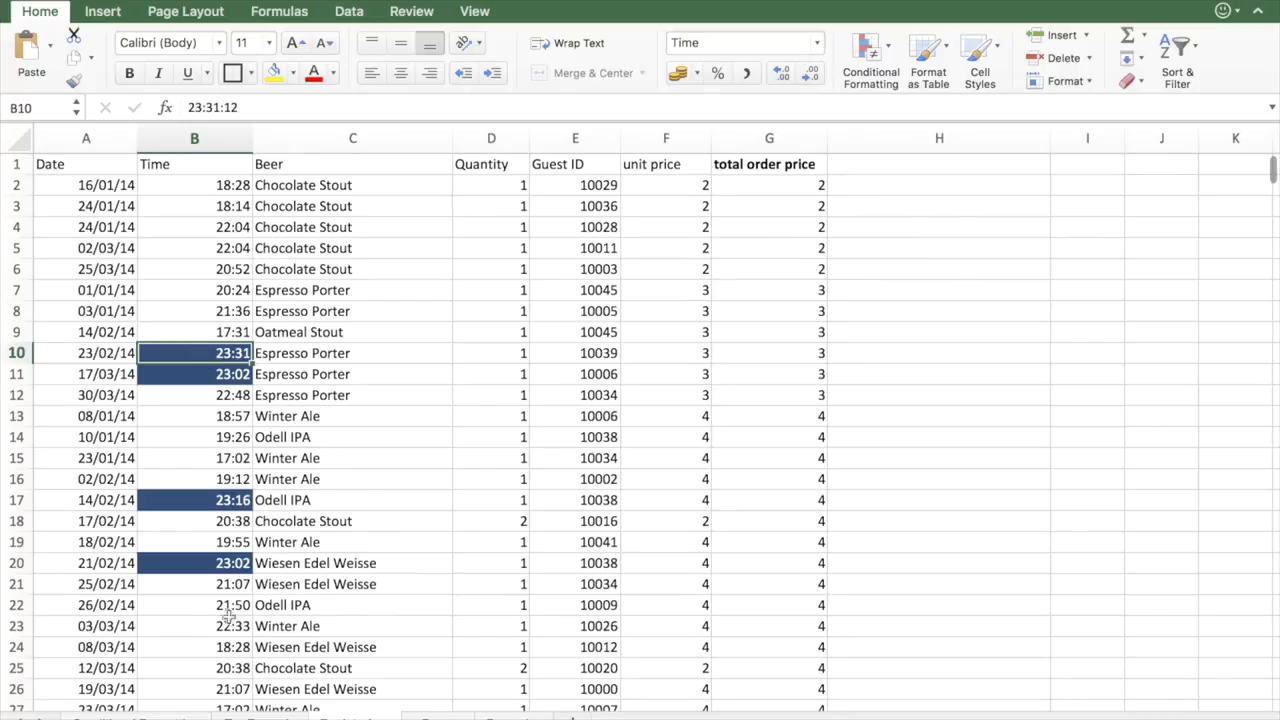
Return to the overview sheet and go to the first common situation, where rule and formatting share column X.
left_click(136, 718)
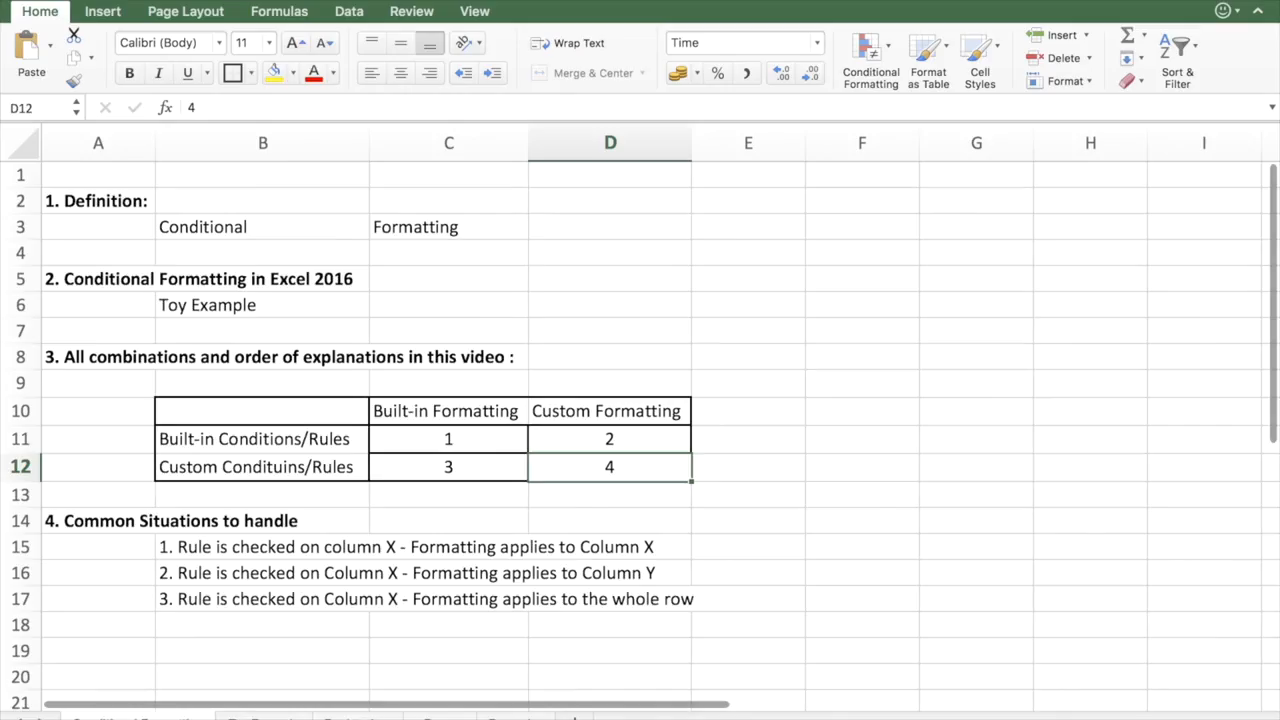
left_click(121, 527)
left_click(242, 549)
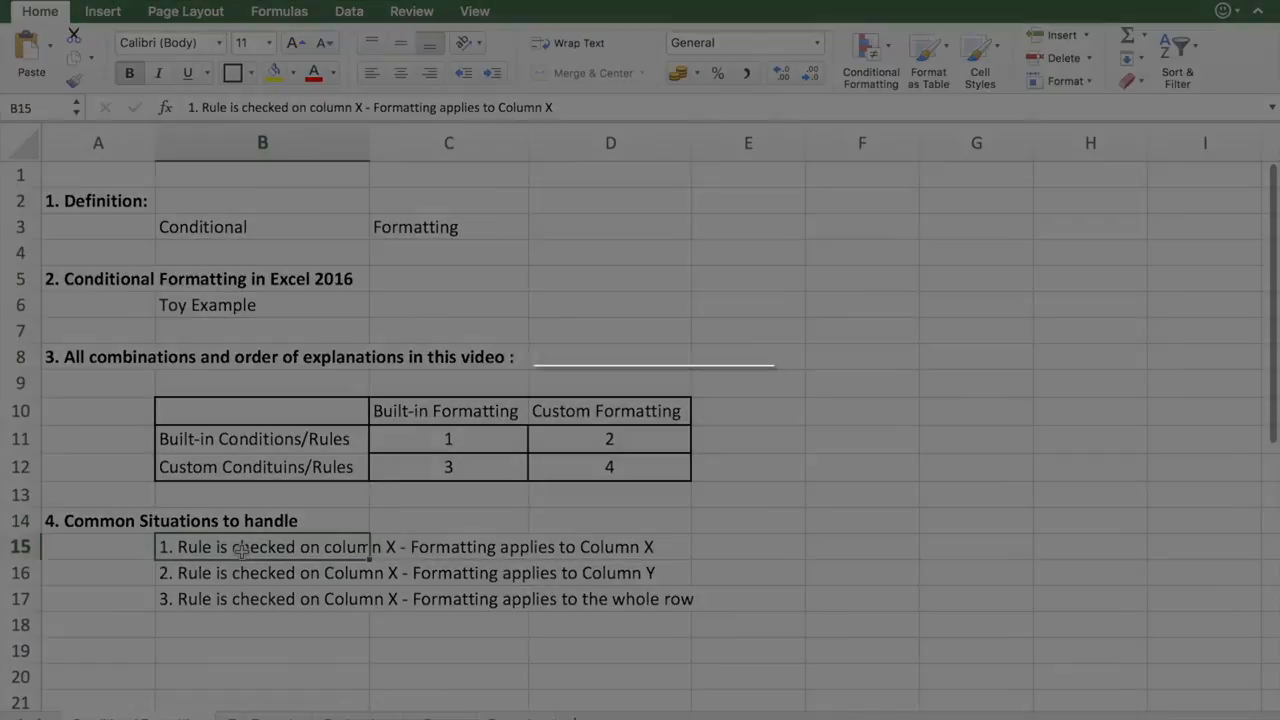